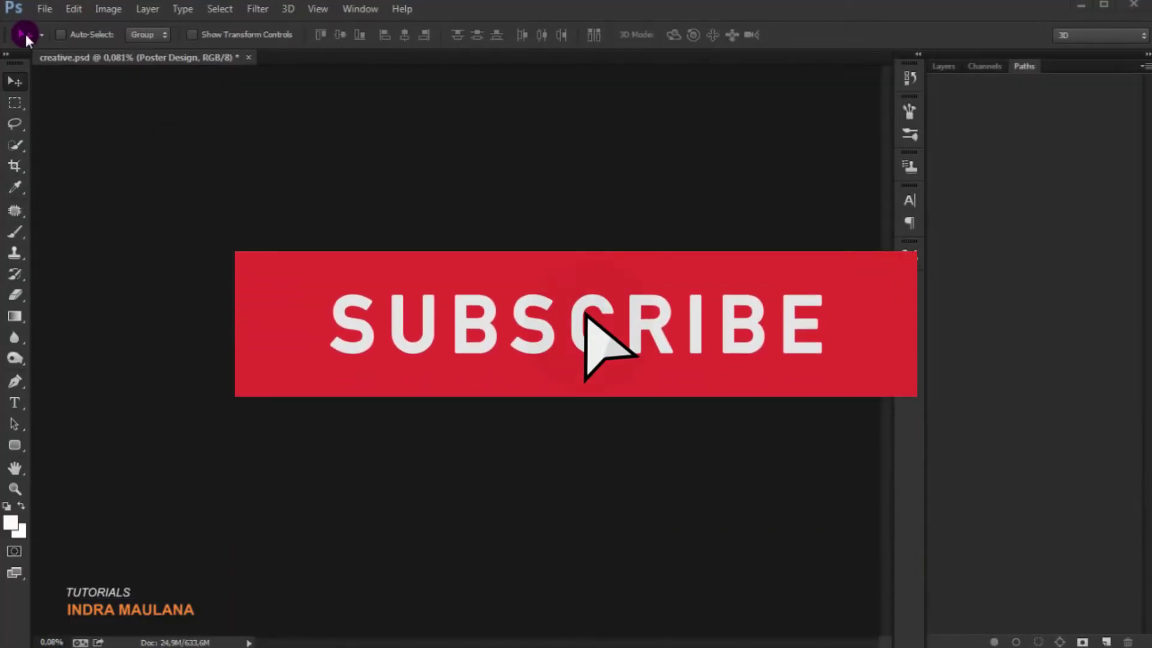
- Choose File > New to start a blank document
{"action": "left_click", "coordinate": [40, 8]}
{"action": "left_click", "coordinate": [52, 26]}
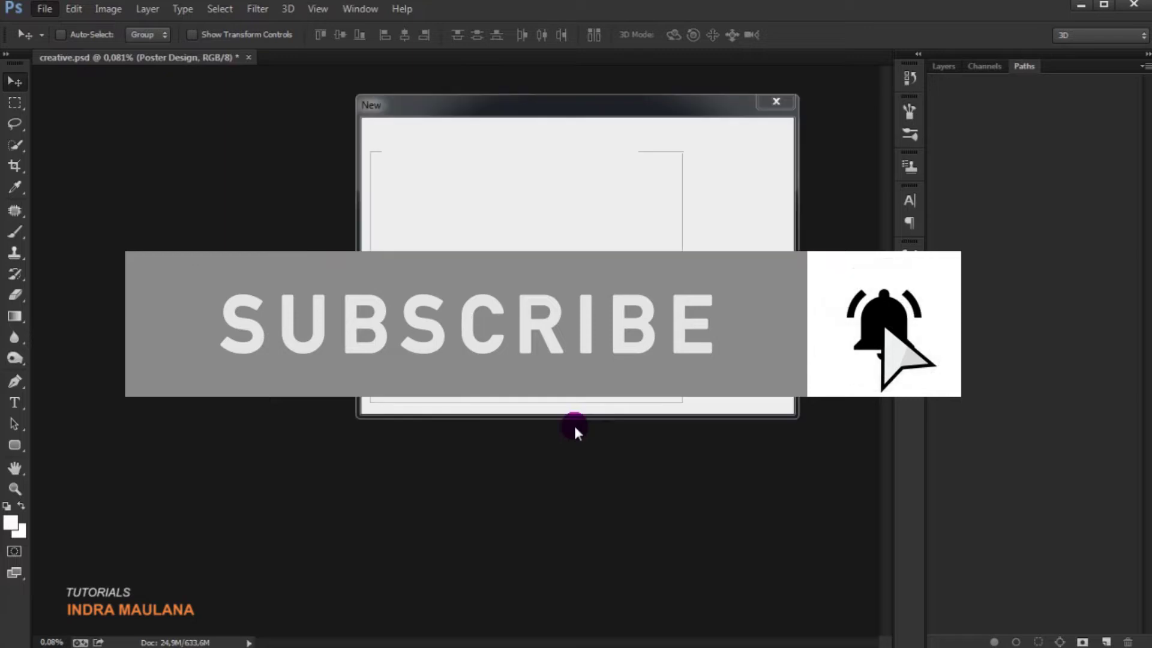
- Create a white International Paper A4 document (210 × 297 mm, 300 ppi) and fit it on screen
{"action": "left_click", "coordinate": [548, 179]}
{"action": "left_click", "coordinate": [548, 155]}
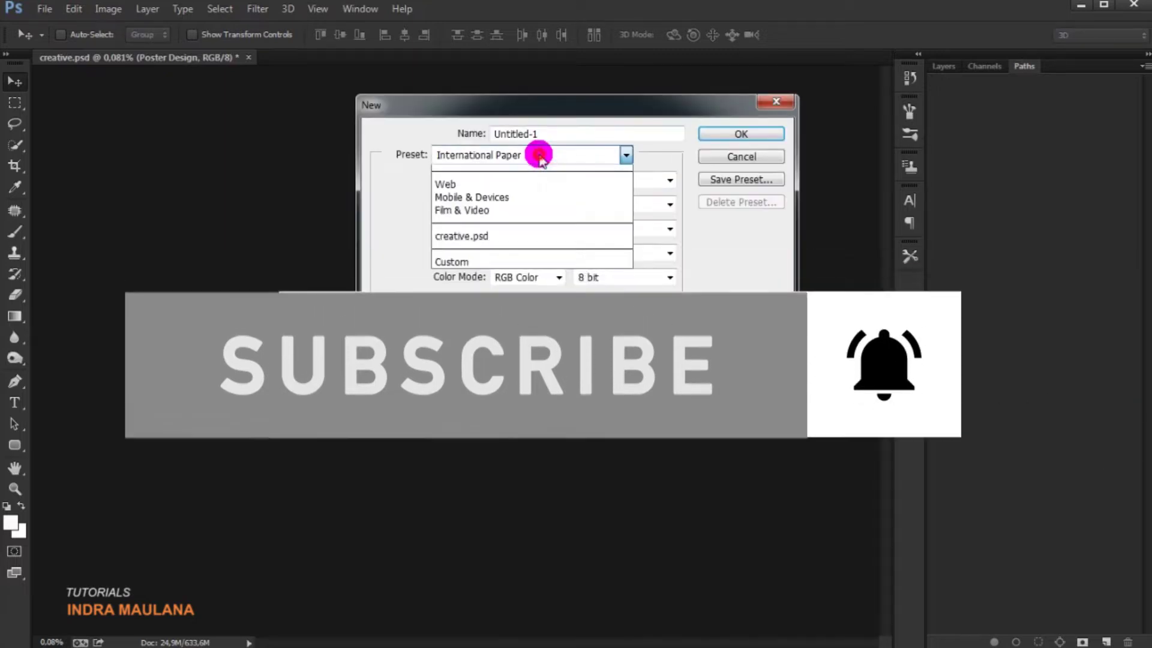
{"action": "left_click", "coordinate": [492, 225]}
{"action": "left_click", "coordinate": [518, 181]}
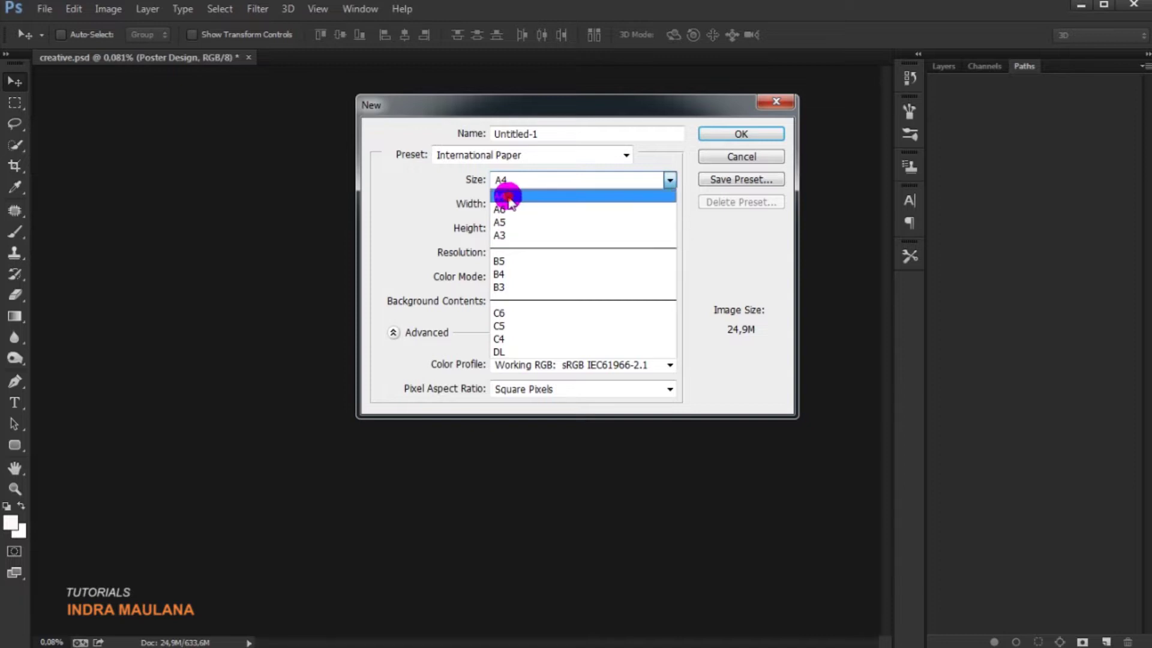
{"action": "left_click", "coordinate": [507, 196]}
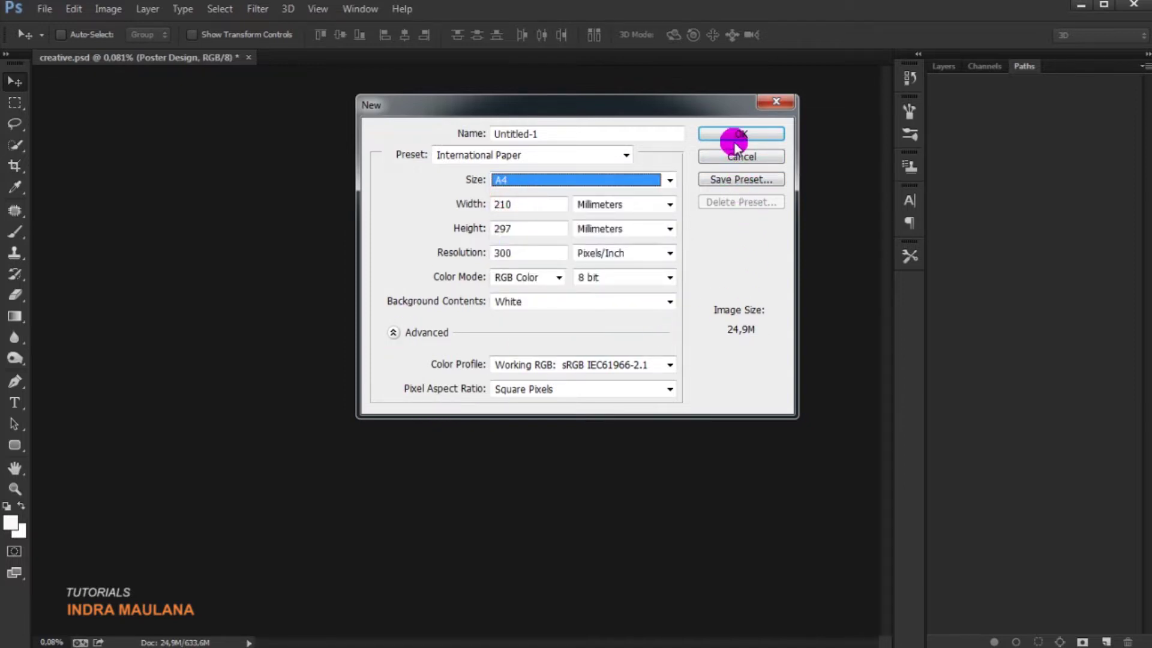
{"action": "left_click", "coordinate": [733, 137]}
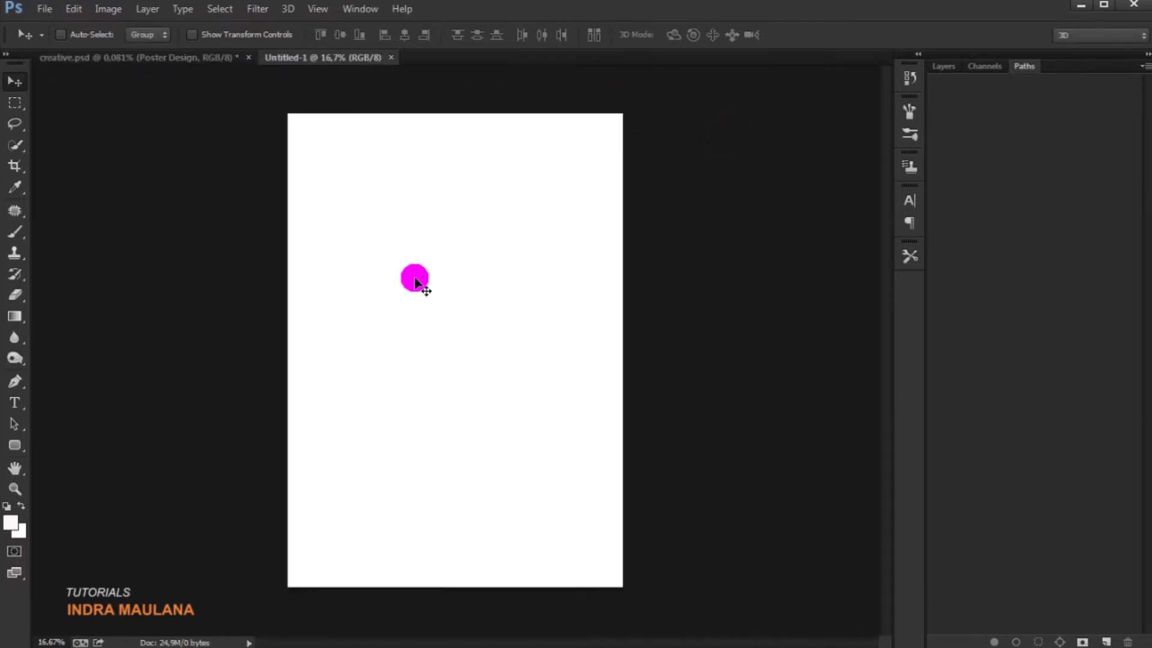
{"action": "key", "text": "ctrl+0"}
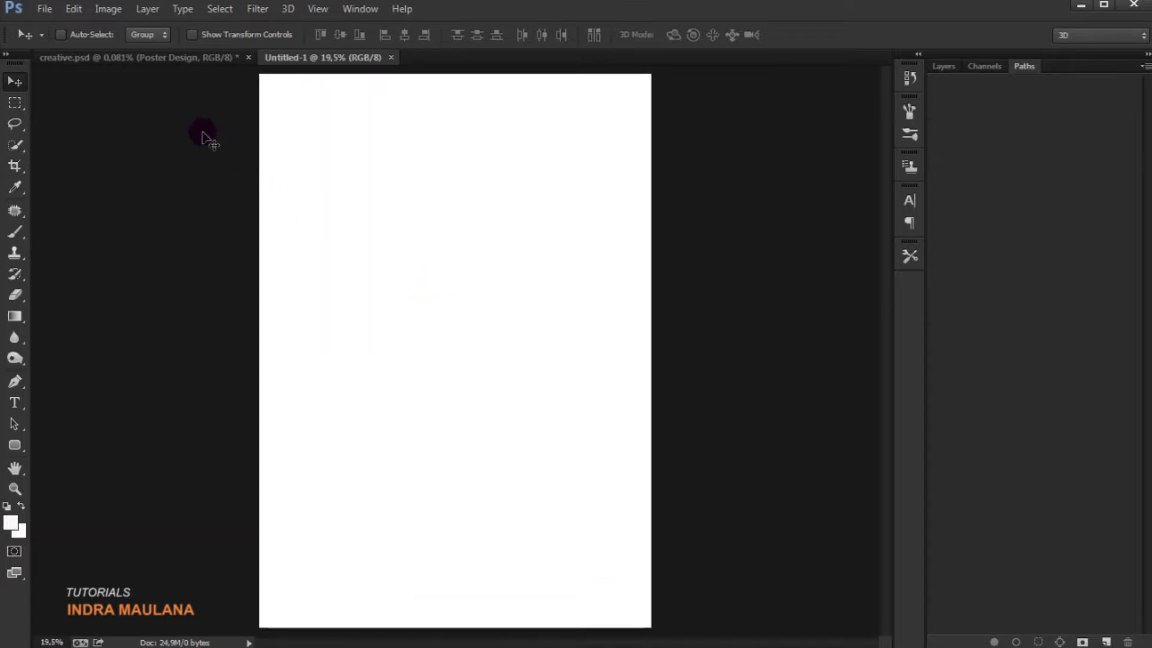
{"action": "left_click", "coordinate": [45, 8]}
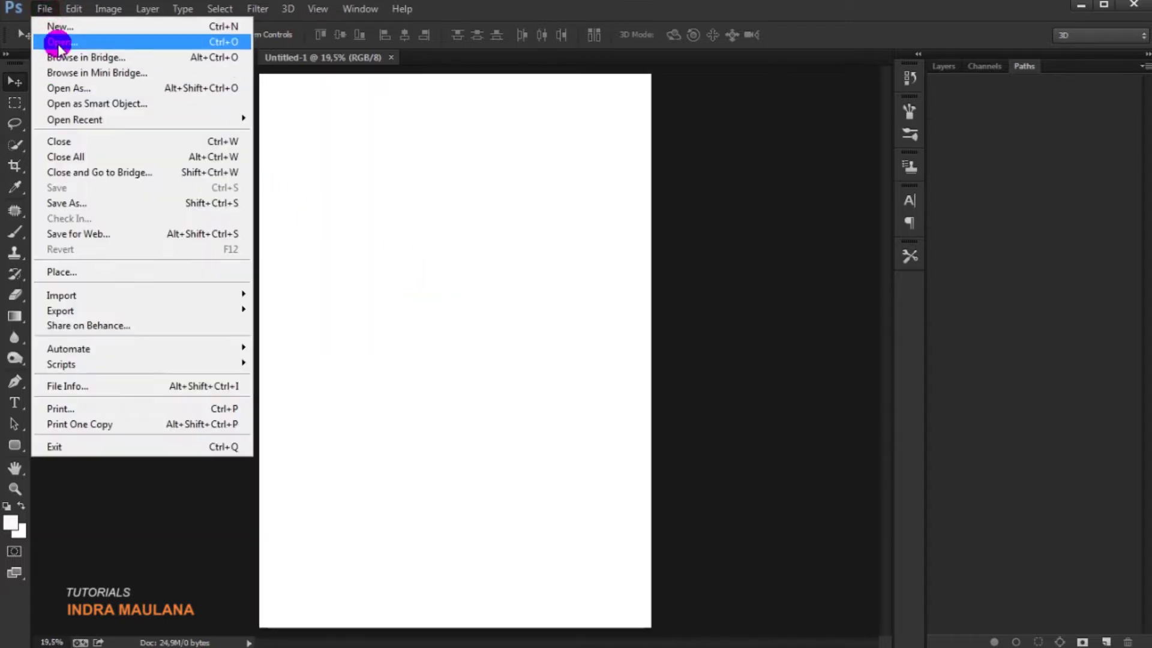
- Open the photo of the curly-haired bearded man
{"action": "left_click", "coordinate": [60, 42]}
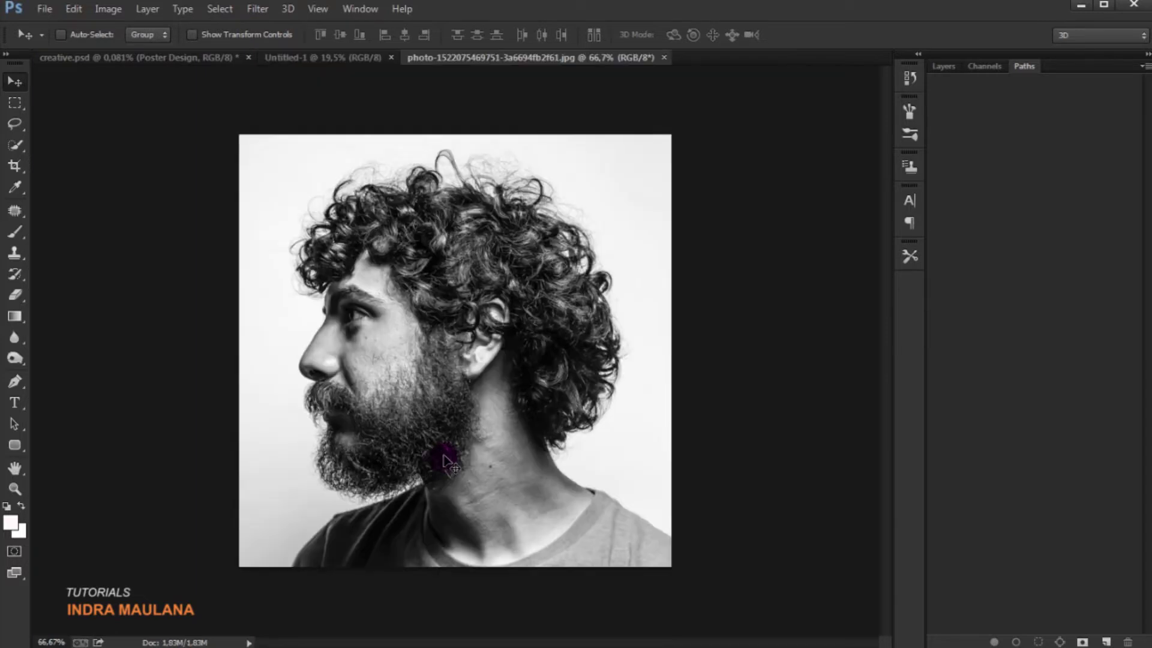
{"action": "scroll", "coordinate": [431, 447], "scroll_direction": "up", "scroll_amount": 1}
{"action": "scroll", "coordinate": [430, 447], "scroll_direction": "up", "scroll_amount": 1}
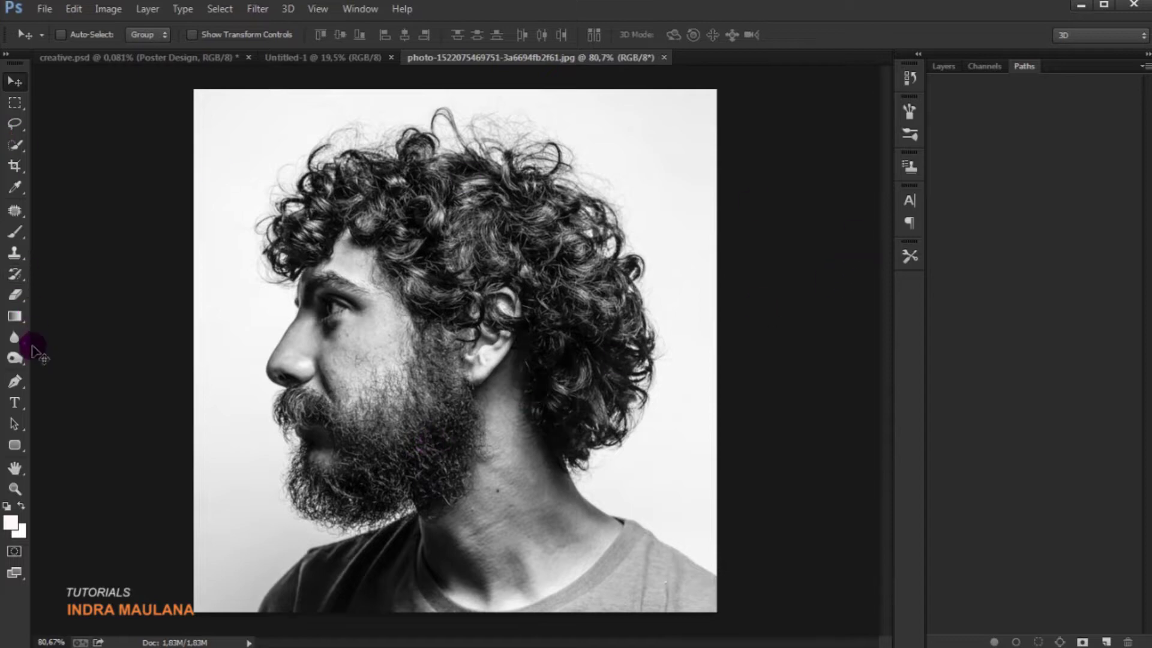
- Quick-select all the white background around the man's head
{"action": "left_click", "coordinate": [21, 145]}
{"action": "left_click_drag", "start_coordinate": [231, 128], "coordinate": [239, 474]}
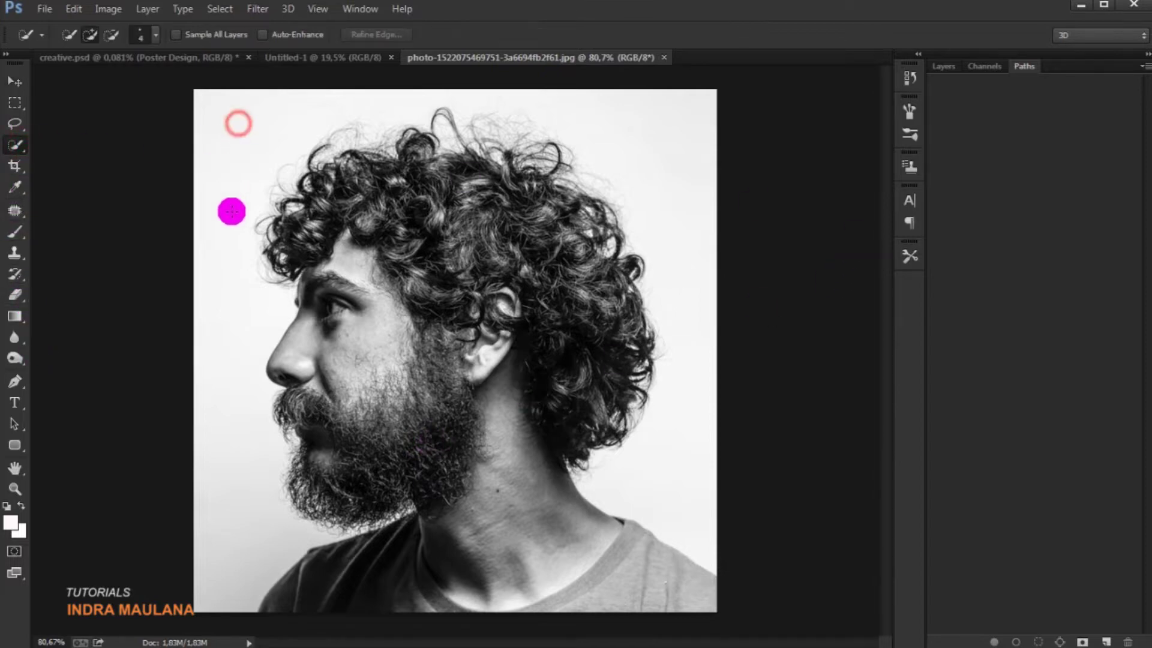
{"action": "mouse_move", "coordinate": [427, 96]}
{"action": "left_mouse_down"}
{"action": "mouse_move", "coordinate": [514, 102]}
{"action": "mouse_move", "coordinate": [561, 123]}
{"action": "left_mouse_up"}
{"action": "mouse_move", "coordinate": [632, 158]}
{"action": "left_mouse_down"}
{"action": "mouse_move", "coordinate": [686, 249]}
{"action": "mouse_move", "coordinate": [688, 494]}
{"action": "left_mouse_up"}
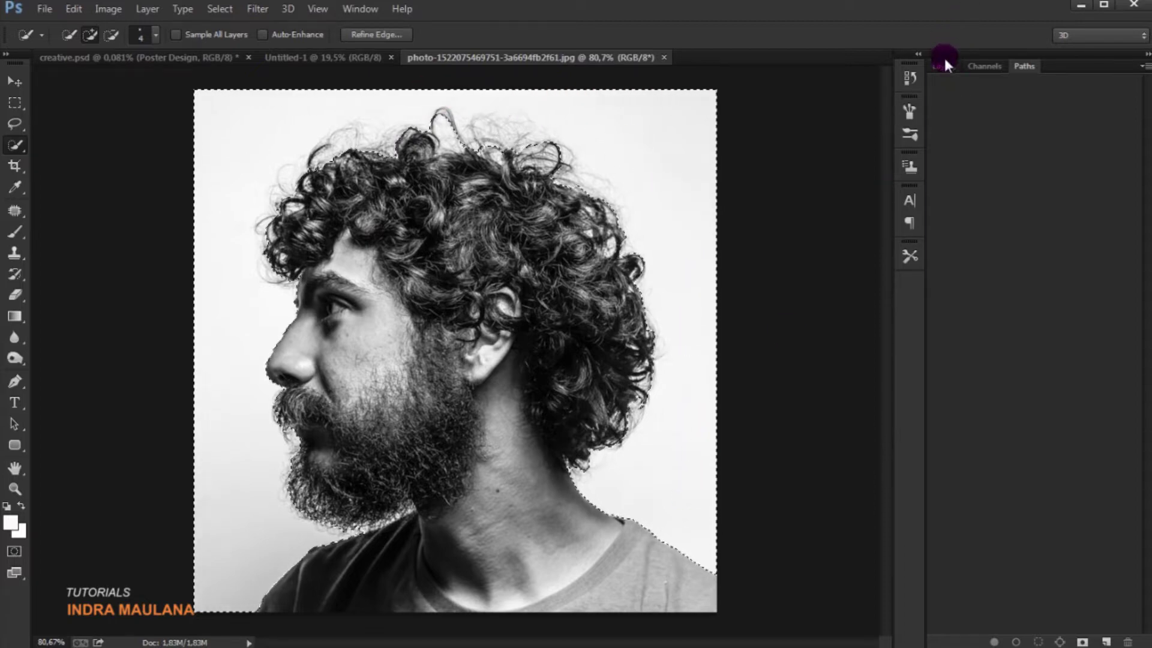
{"action": "left_click", "coordinate": [943, 66]}
{"action": "left_click_drag", "start_coordinate": [473, 311], "coordinate": [306, 477]}
{"action": "mouse_move", "coordinate": [241, 528]}
{"action": "left_mouse_down"}
{"action": "mouse_move", "coordinate": [213, 311]}
{"action": "mouse_move", "coordinate": [227, 136]}
{"action": "mouse_move", "coordinate": [587, 108]}
{"action": "mouse_move", "coordinate": [431, 130]}
{"action": "mouse_move", "coordinate": [606, 128]}
{"action": "mouse_move", "coordinate": [702, 241]}
{"action": "mouse_move", "coordinate": [690, 480]}
{"action": "mouse_move", "coordinate": [226, 240]}
{"action": "left_mouse_up"}
- Invert to the man, mask out the background, and reload his outline as a selection
{"action": "key", "text": "ctrl+shift+i"}
{"action": "left_click", "coordinate": [14, 81]}
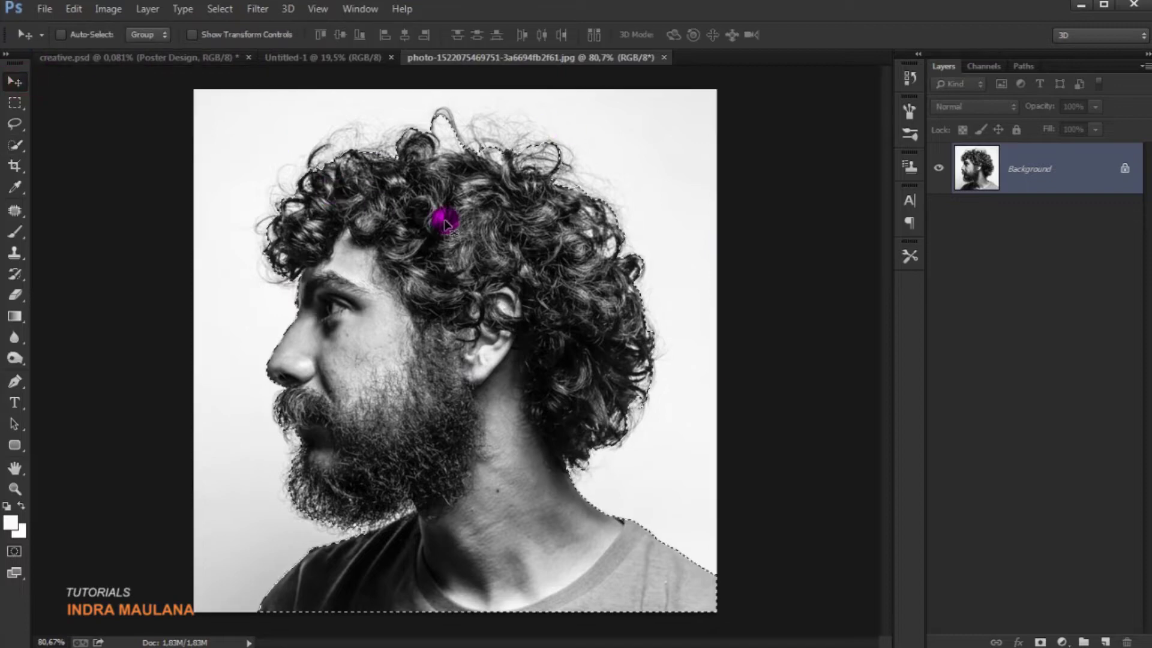
{"action": "left_click", "coordinate": [1040, 642]}
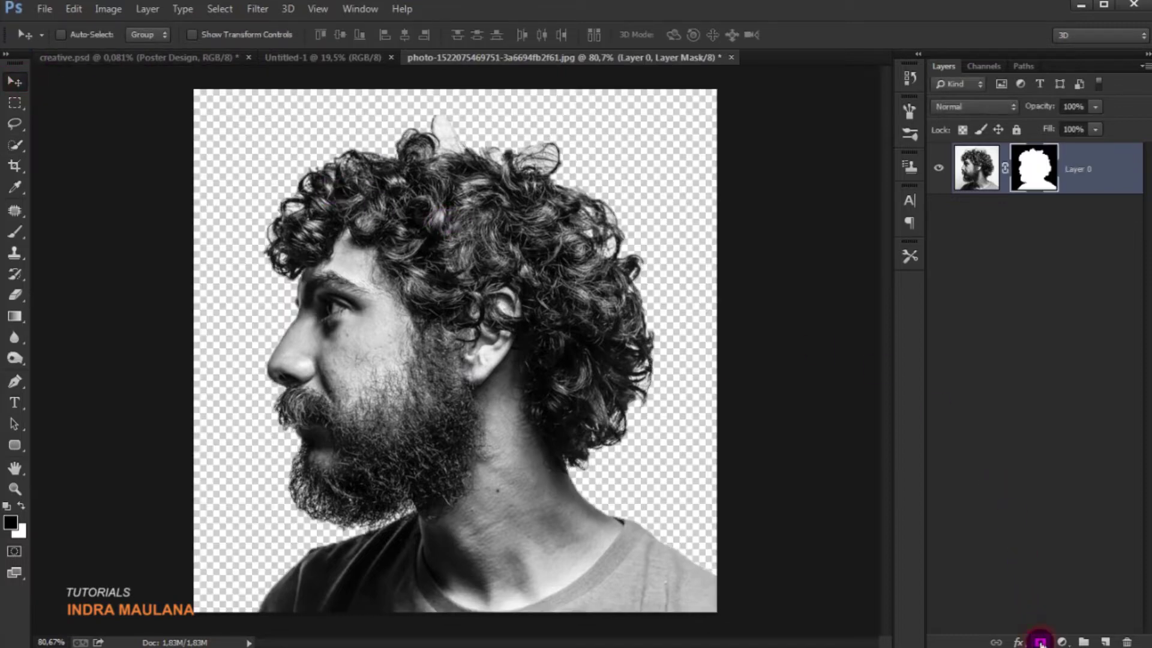
{"action": "scroll", "coordinate": [368, 220], "scroll_direction": "up", "scroll_amount": 3}
{"action": "scroll", "coordinate": [368, 220], "scroll_direction": "down", "scroll_amount": 4}
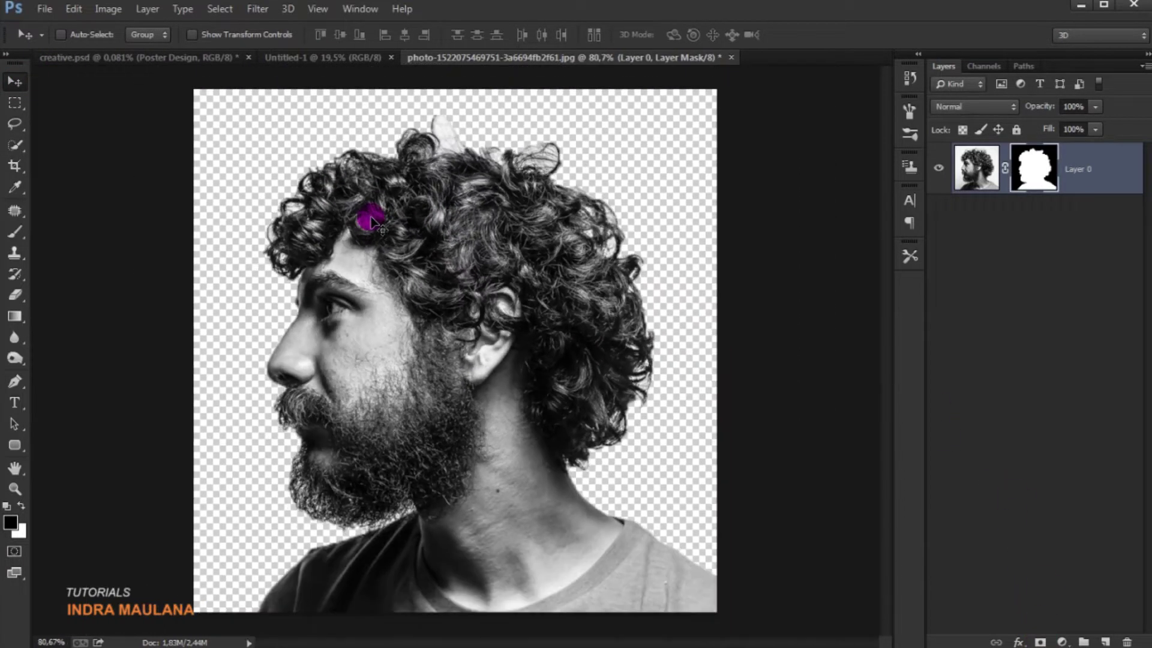
{"action": "scroll", "coordinate": [367, 220], "scroll_direction": "up", "scroll_amount": 2}
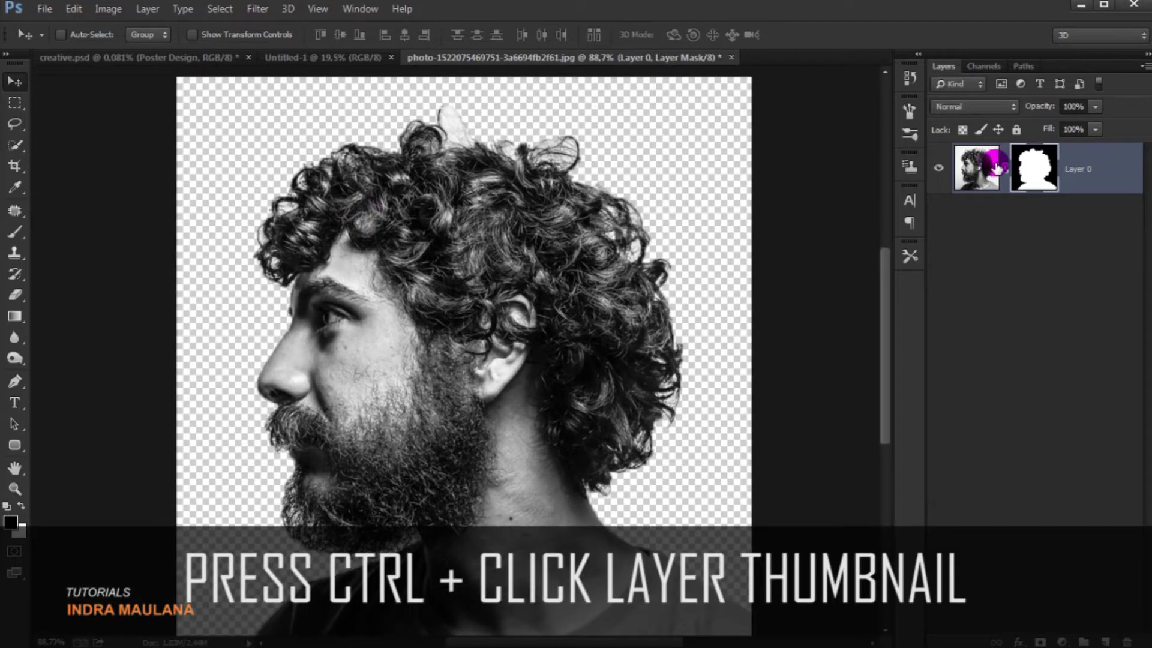
{"action": "left_click", "coordinate": [965, 168], "text": "ctrl"}
{"action": "left_click", "coordinate": [15, 145]}
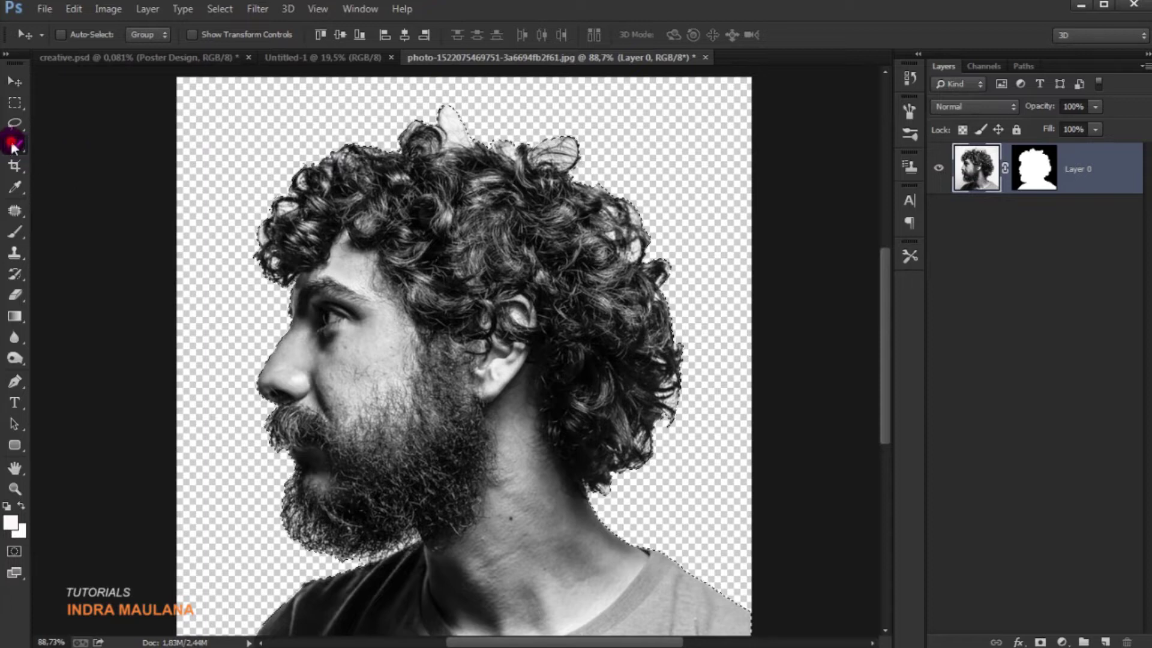
- In Refine Edge, brush the refine radius along the right, top and left hair edges
{"action": "left_click", "coordinate": [399, 34]}
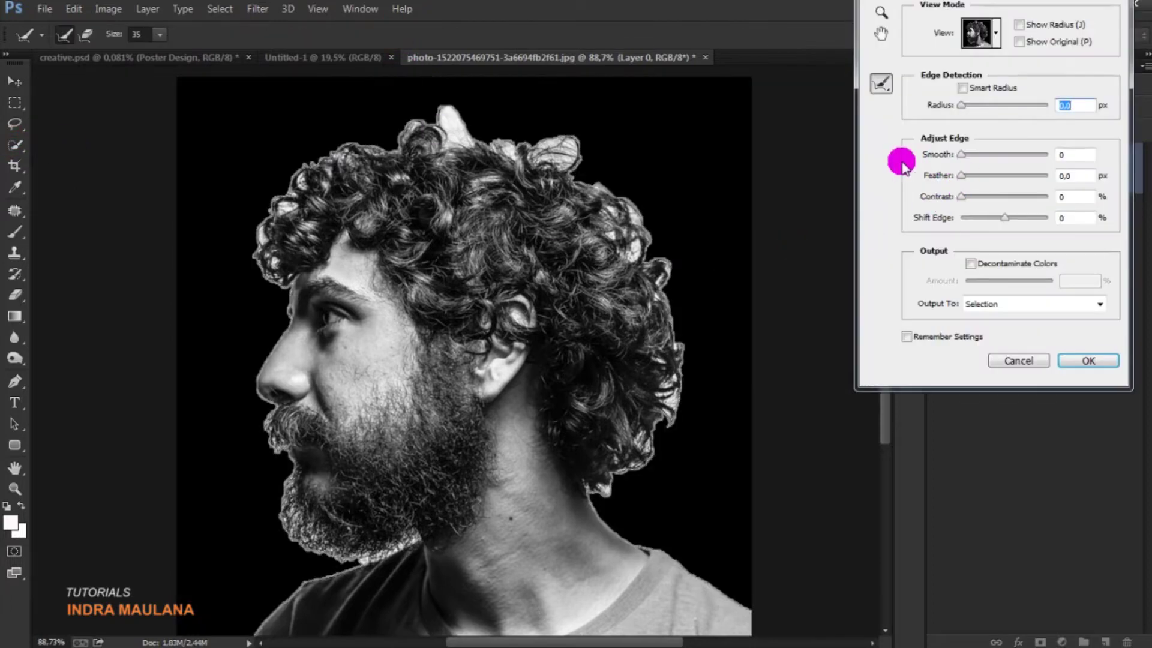
{"action": "mouse_move", "coordinate": [576, 170]}
{"action": "left_mouse_down"}
{"action": "mouse_move", "coordinate": [618, 204]}
{"action": "mouse_move", "coordinate": [663, 293]}
{"action": "left_mouse_up"}
{"action": "mouse_move", "coordinate": [633, 204]}
{"action": "left_mouse_down"}
{"action": "mouse_move", "coordinate": [672, 306]}
{"action": "mouse_move", "coordinate": [656, 256]}
{"action": "mouse_move", "coordinate": [669, 351]}
{"action": "left_mouse_up"}
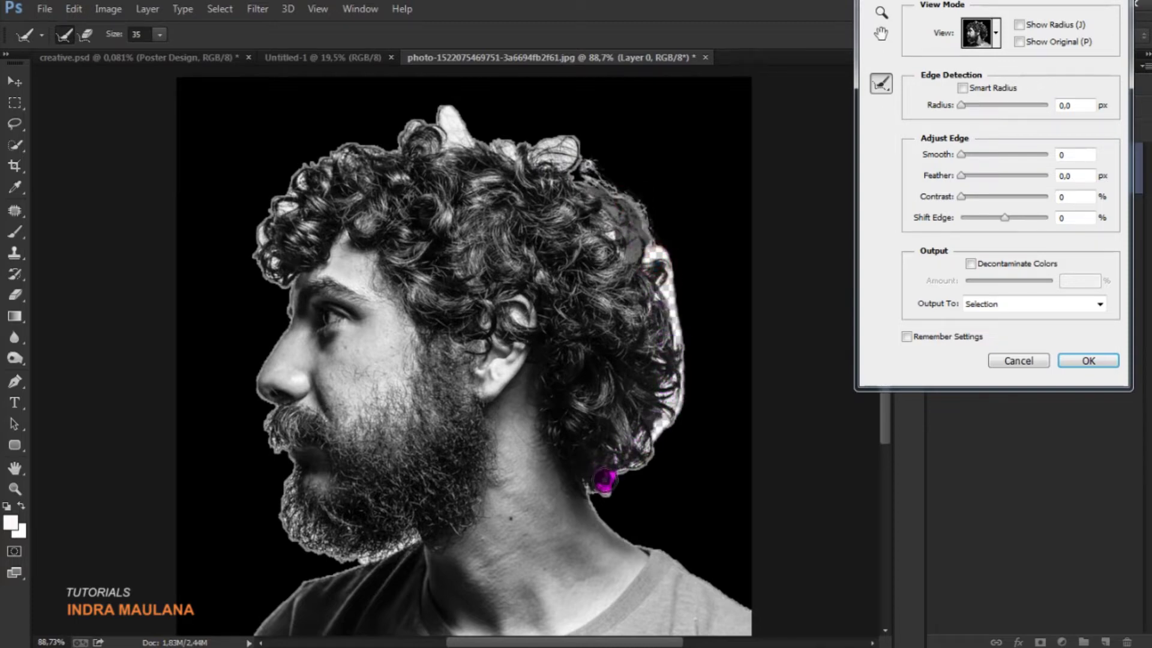
{"action": "left_click_drag", "start_coordinate": [686, 349], "coordinate": [618, 465]}
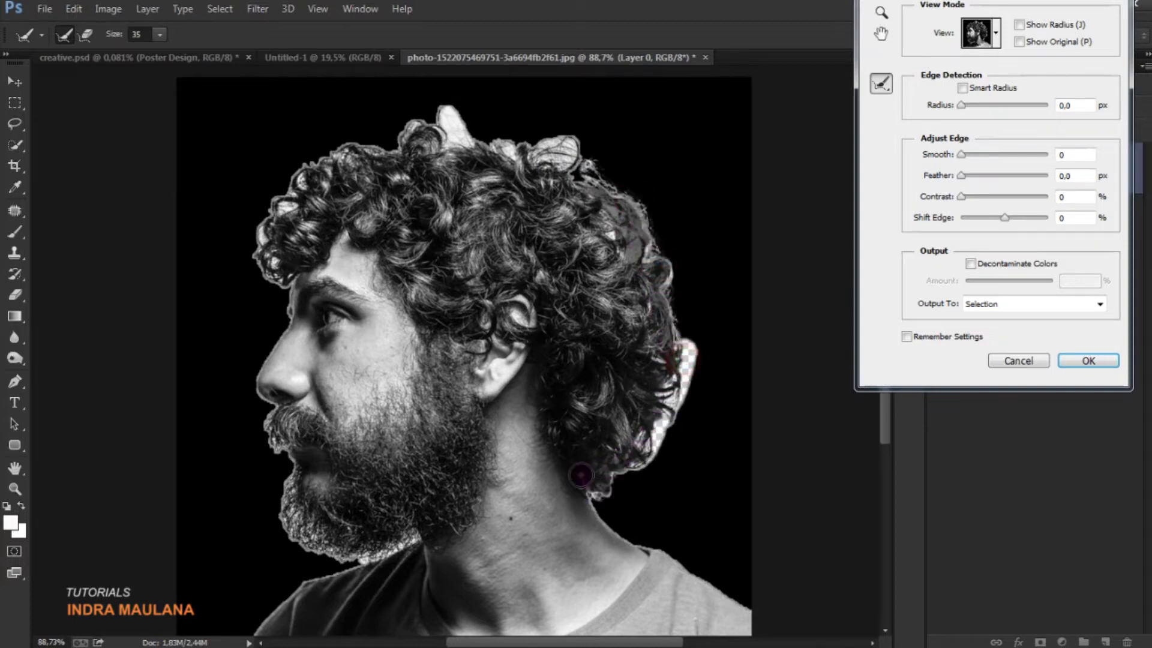
{"action": "mouse_move", "coordinate": [687, 318]}
{"action": "left_mouse_down"}
{"action": "mouse_move", "coordinate": [672, 255]}
{"action": "mouse_move", "coordinate": [565, 150]}
{"action": "mouse_move", "coordinate": [519, 141]}
{"action": "mouse_move", "coordinate": [471, 159]}
{"action": "left_mouse_up"}
{"action": "left_click_drag", "start_coordinate": [540, 125], "coordinate": [420, 117]}
{"action": "left_click_drag", "start_coordinate": [482, 148], "coordinate": [278, 206]}
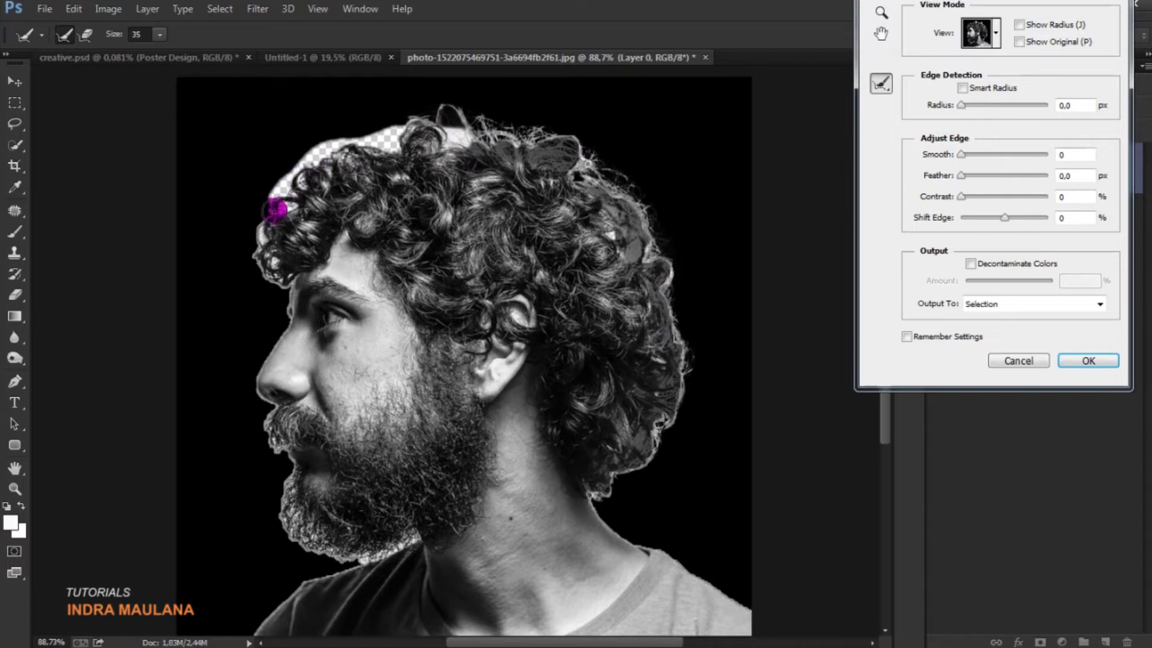
{"action": "left_click_drag", "start_coordinate": [248, 317], "coordinate": [210, 223]}
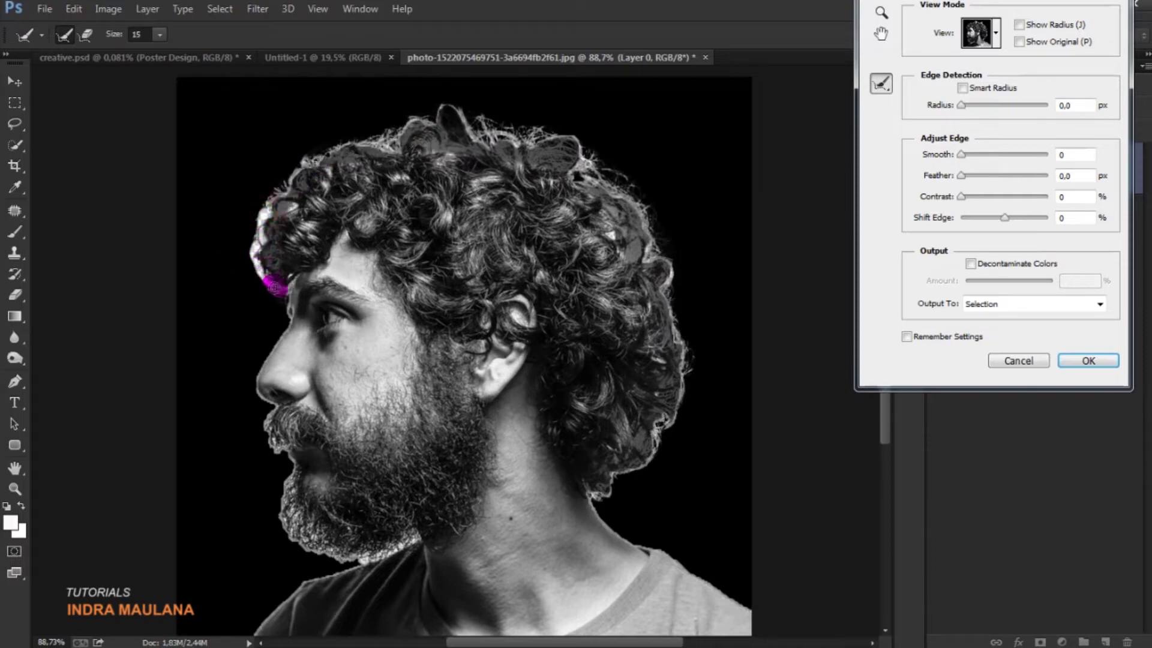
{"action": "left_click_drag", "start_coordinate": [292, 270], "coordinate": [303, 210]}
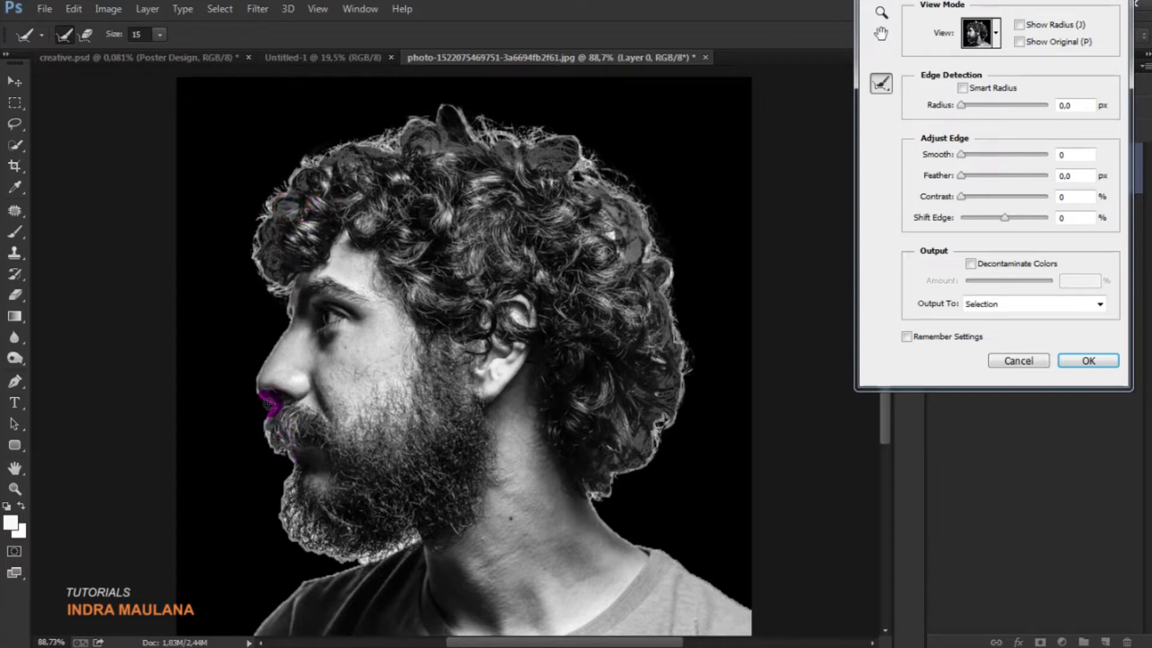
- Brush refinement along the nose, lips, beard, neck and the back and top of the hair
{"action": "left_click_drag", "start_coordinate": [282, 325], "coordinate": [273, 329]}
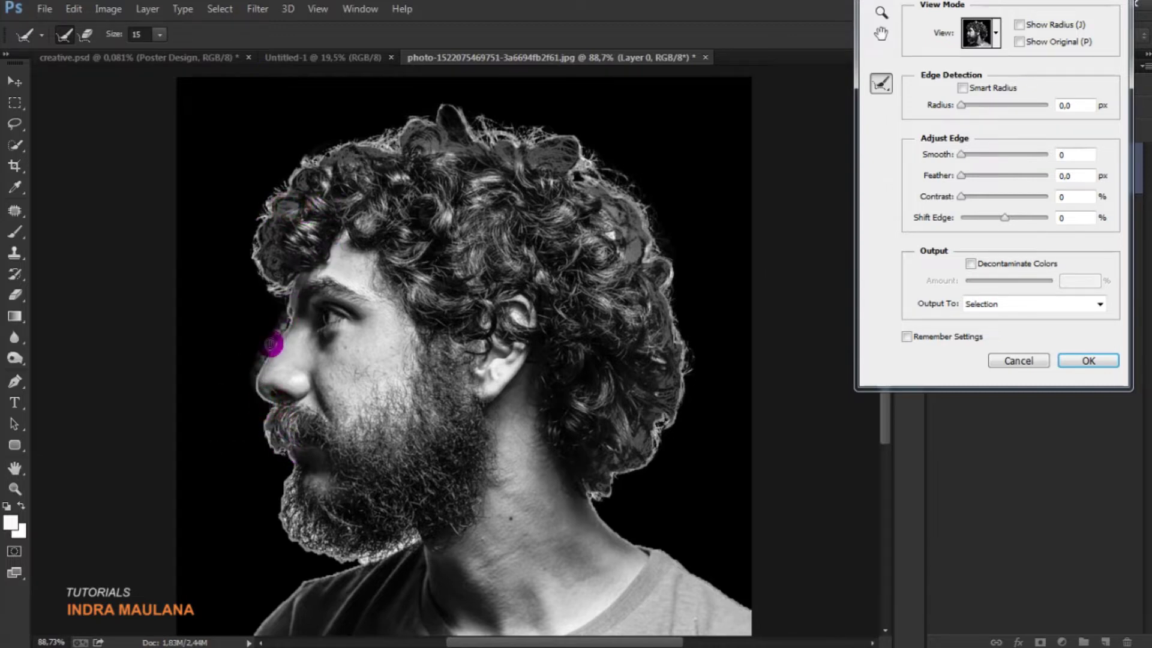
{"action": "left_click_drag", "start_coordinate": [280, 460], "coordinate": [271, 425]}
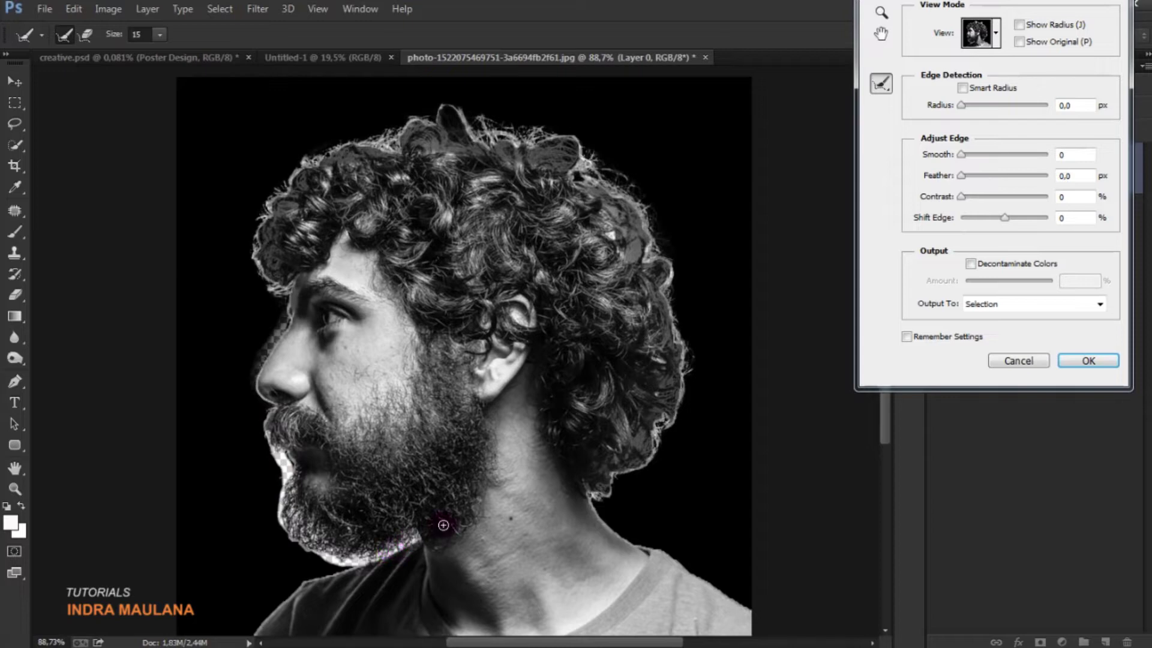
{"action": "left_click_drag", "start_coordinate": [443, 525], "coordinate": [411, 538]}
{"action": "mouse_move", "coordinate": [290, 508]}
{"action": "left_mouse_down"}
{"action": "mouse_move", "coordinate": [291, 538]}
{"action": "mouse_move", "coordinate": [381, 561]}
{"action": "mouse_move", "coordinate": [398, 548]}
{"action": "mouse_move", "coordinate": [303, 540]}
{"action": "mouse_move", "coordinate": [351, 573]}
{"action": "mouse_move", "coordinate": [282, 526]}
{"action": "left_mouse_up"}
{"action": "left_click", "coordinate": [375, 324]}
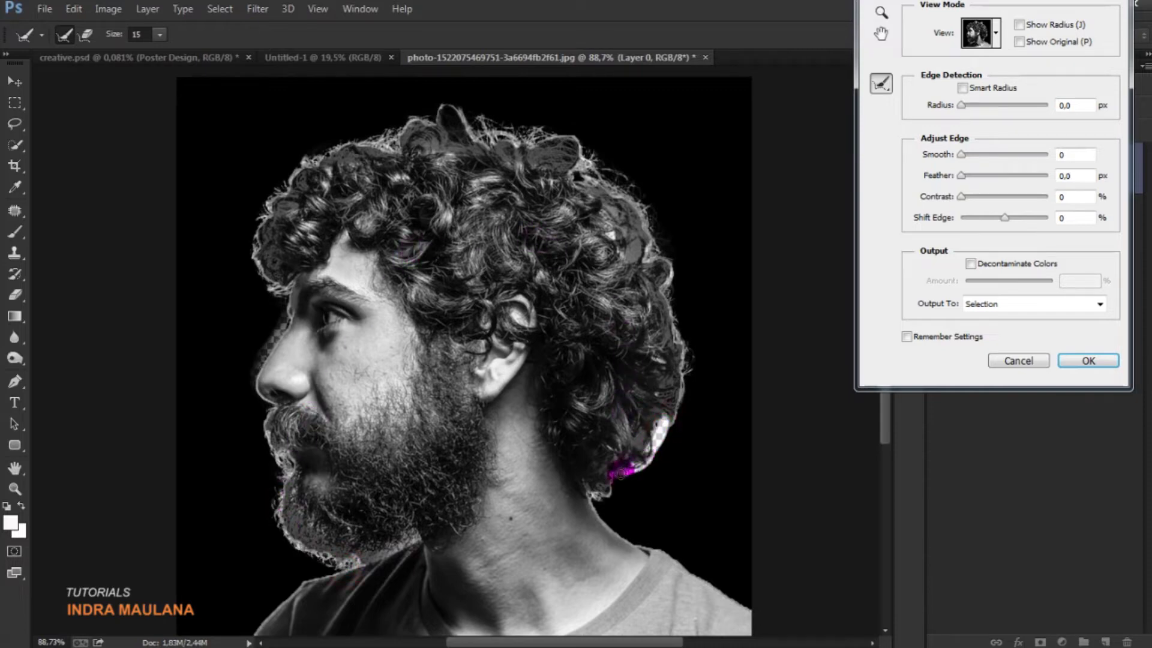
{"action": "left_click_drag", "start_coordinate": [603, 490], "coordinate": [593, 495]}
{"action": "left_click_drag", "start_coordinate": [679, 406], "coordinate": [655, 217]}
{"action": "left_click_drag", "start_coordinate": [541, 138], "coordinate": [465, 120]}
{"action": "left_click", "coordinate": [402, 136]}
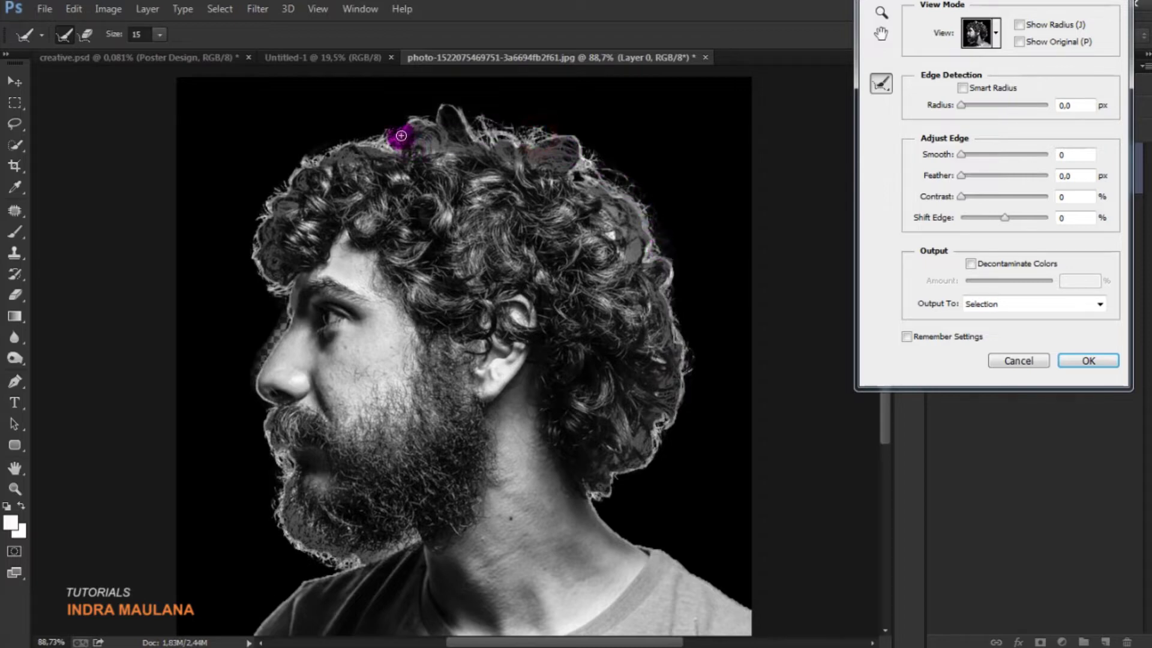
{"action": "left_click_drag", "start_coordinate": [352, 133], "coordinate": [312, 159]}
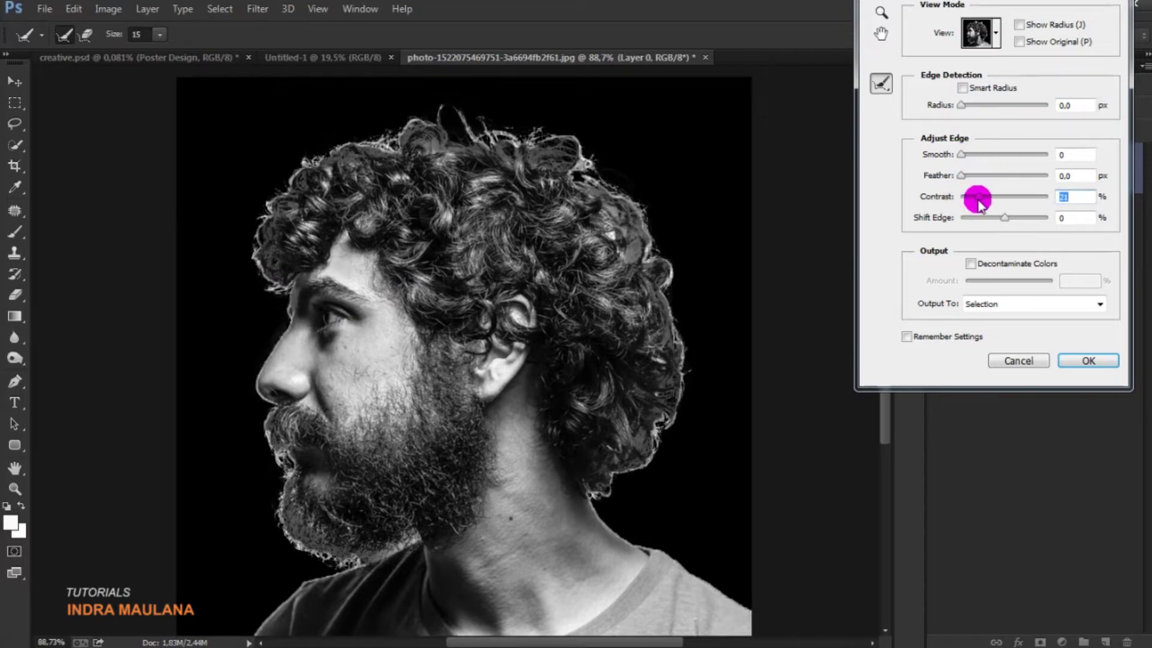
- Raise edge contrast, add slight feather, keep smoothing at 0, and shift the edge to about -31
{"action": "left_click_drag", "start_coordinate": [984, 198], "coordinate": [1031, 198]}
{"action": "left_click", "coordinate": [970, 177]}
{"action": "mouse_move", "coordinate": [962, 175]}
{"action": "left_mouse_down"}
{"action": "mouse_move", "coordinate": [993, 177]}
{"action": "mouse_move", "coordinate": [948, 178]}
{"action": "mouse_move", "coordinate": [972, 176]}
{"action": "left_mouse_up"}
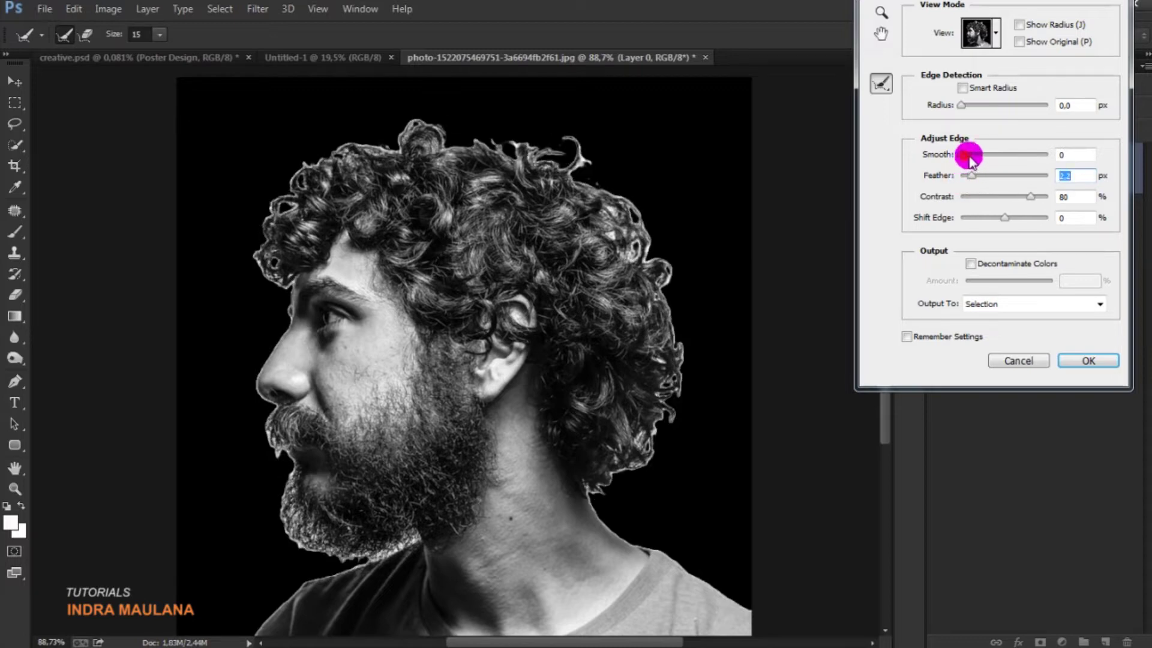
{"action": "left_click_drag", "start_coordinate": [966, 155], "coordinate": [1022, 153]}
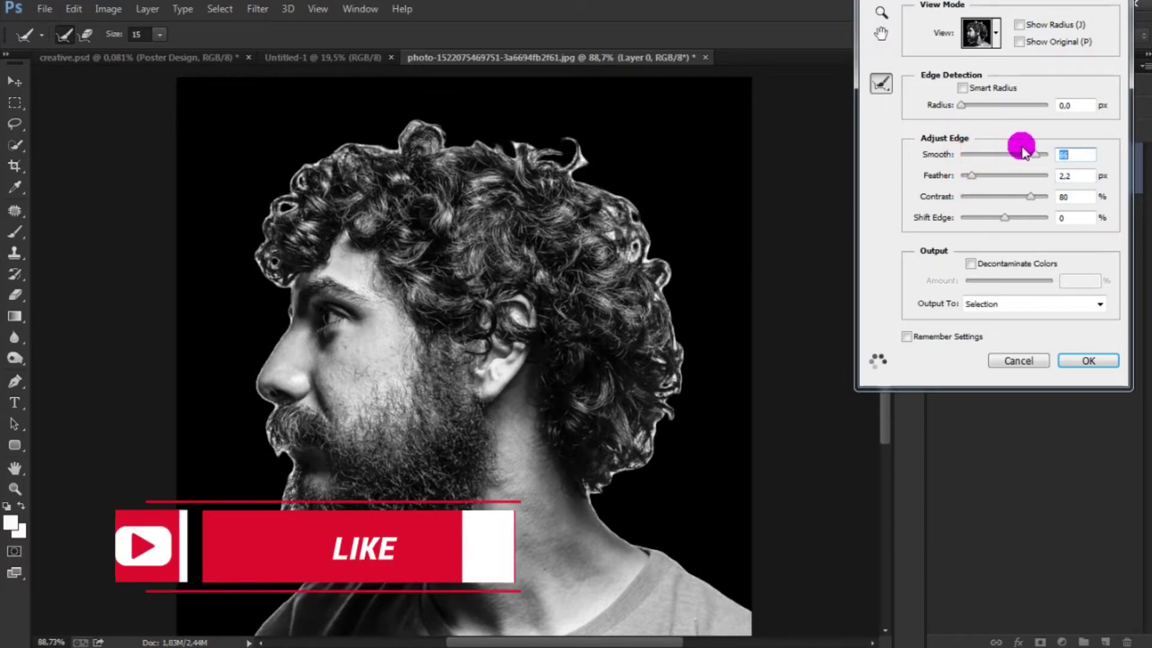
{"action": "left_click_drag", "start_coordinate": [1023, 153], "coordinate": [857, 157]}
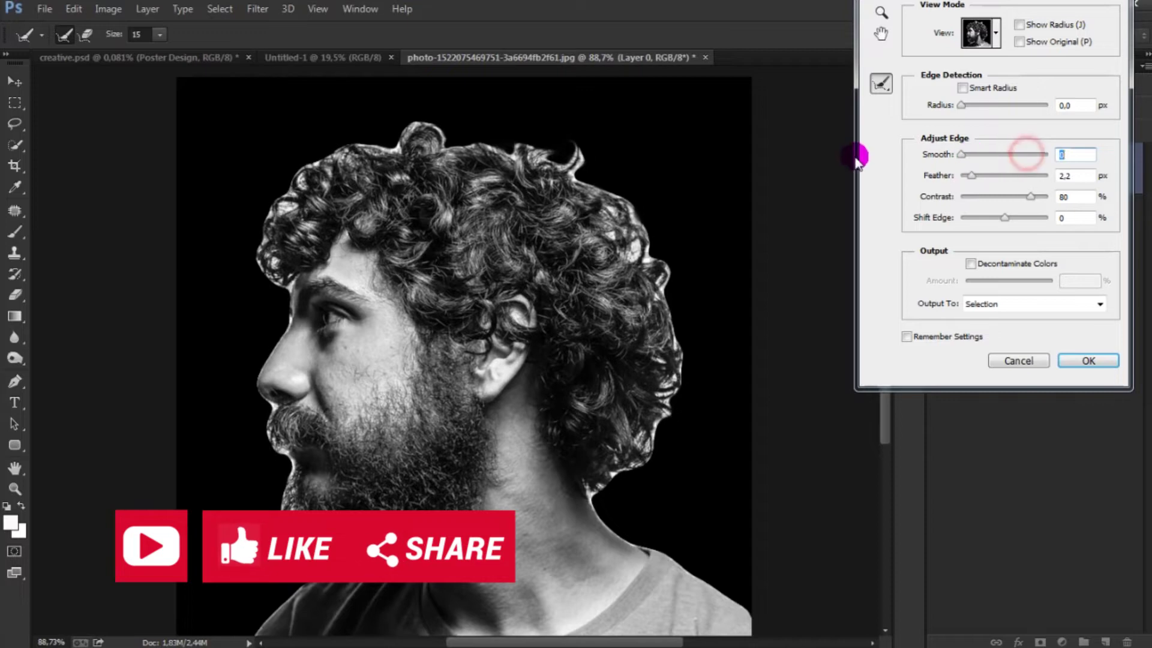
{"action": "mouse_move", "coordinate": [1001, 218]}
{"action": "left_mouse_down"}
{"action": "mouse_move", "coordinate": [974, 219]}
{"action": "mouse_move", "coordinate": [991, 221]}
{"action": "left_mouse_up"}
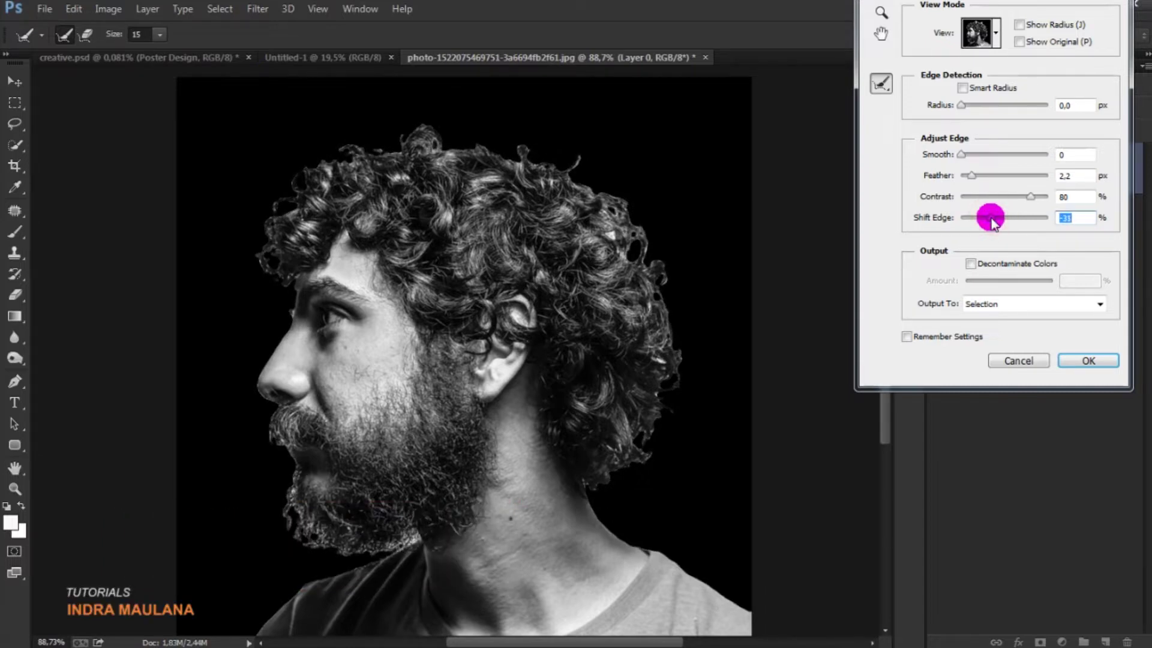
{"action": "left_click_drag", "start_coordinate": [992, 222], "coordinate": [993, 223]}
- Output the refined cut-out to a new layer and drag it into Untitled-1
{"action": "left_click", "coordinate": [1027, 303]}
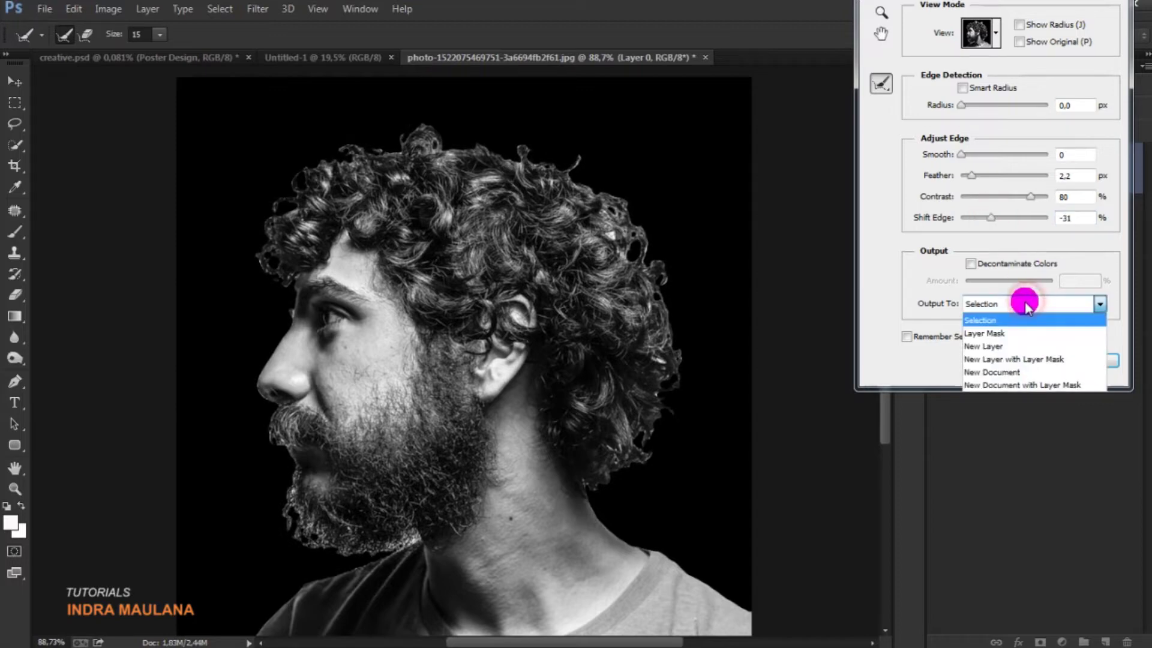
{"action": "left_click", "coordinate": [1000, 347]}
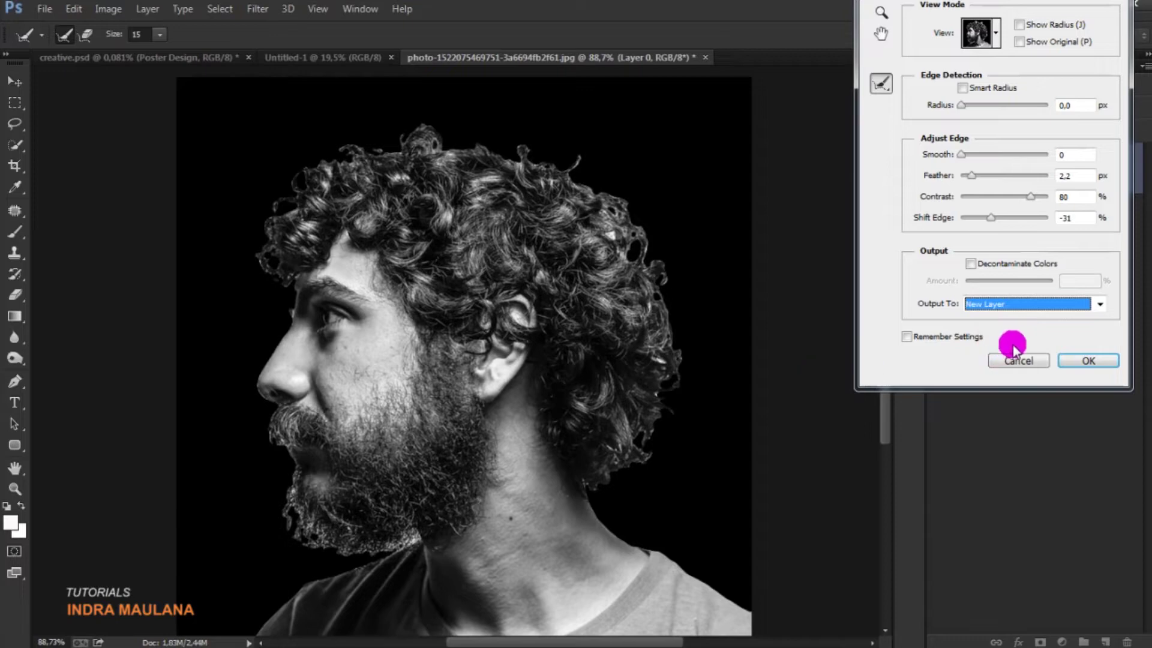
{"action": "left_click", "coordinate": [1083, 360]}
{"action": "mouse_move", "coordinate": [517, 493]}
{"action": "left_mouse_down"}
{"action": "mouse_move", "coordinate": [488, 308]}
{"action": "mouse_move", "coordinate": [558, 413]}
{"action": "mouse_move", "coordinate": [491, 415]}
{"action": "left_mouse_up"}
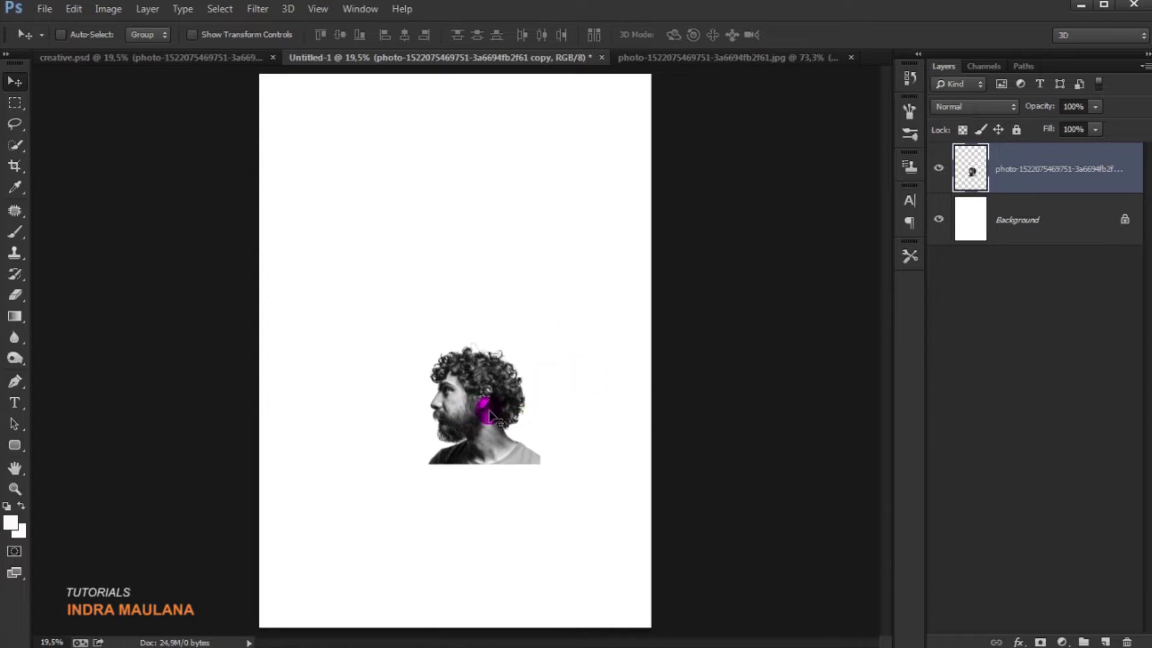
- Free Transform the head to about 317% and position it on the page
{"action": "left_click", "coordinate": [125, 69]}
{"action": "left_click", "coordinate": [69, 7]}
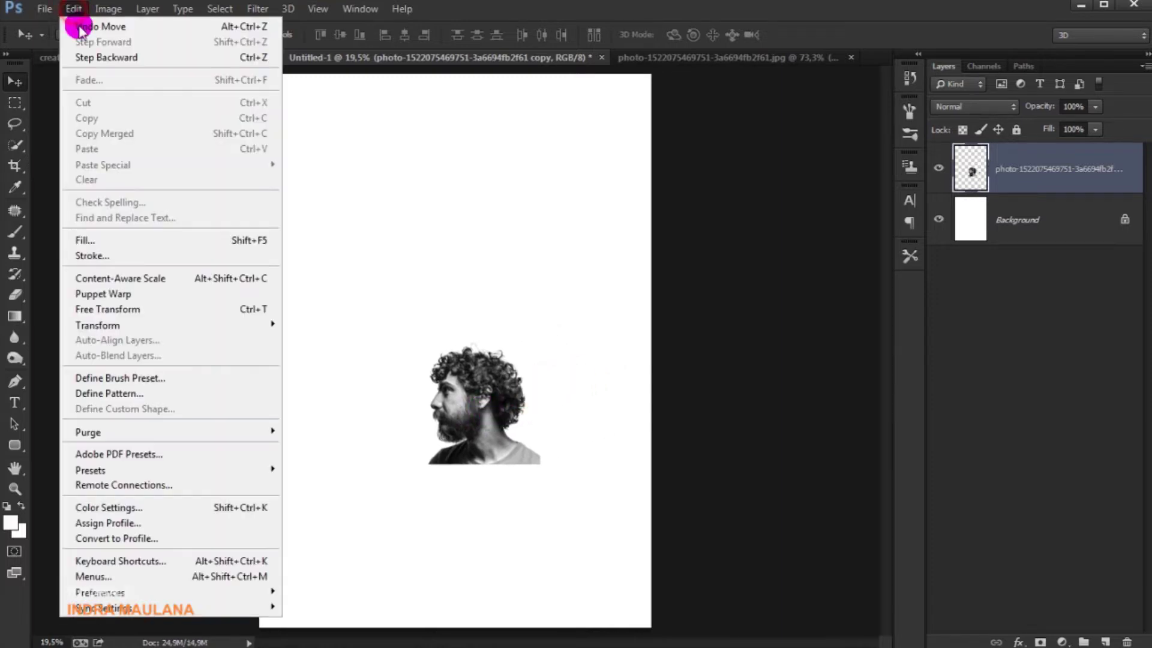
{"action": "left_click", "coordinate": [173, 304]}
{"action": "left_click_drag", "start_coordinate": [540, 337], "coordinate": [650, 227]}
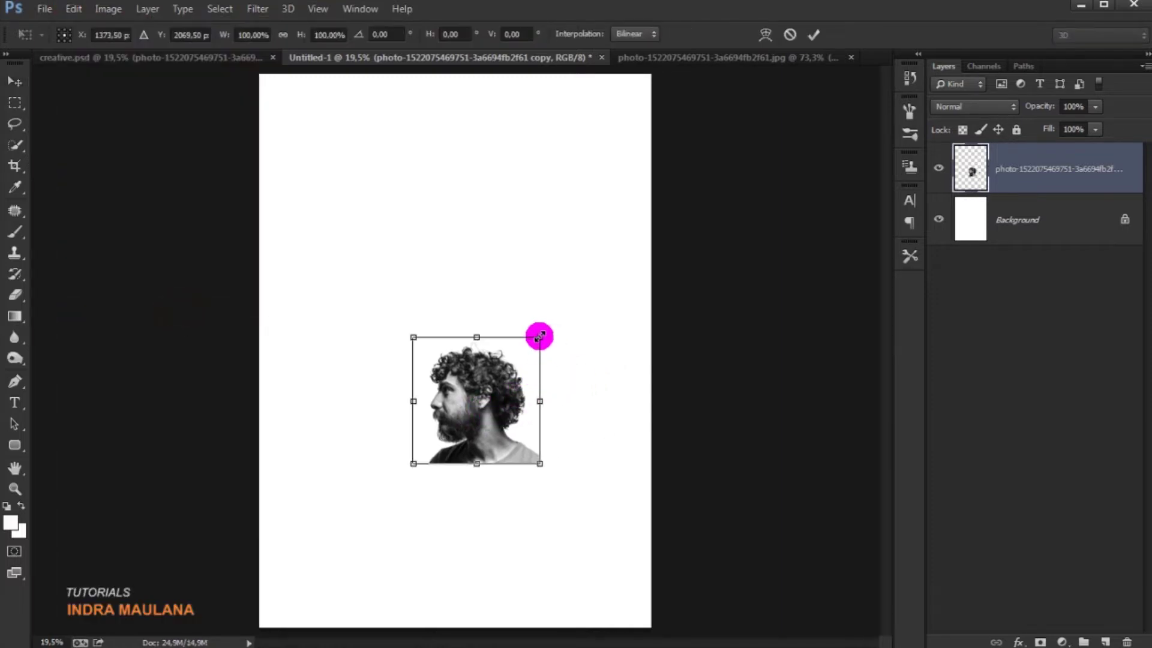
{"action": "key", "text": "ctrl+minus"}
{"action": "left_click_drag", "start_coordinate": [509, 381], "coordinate": [507, 357]}
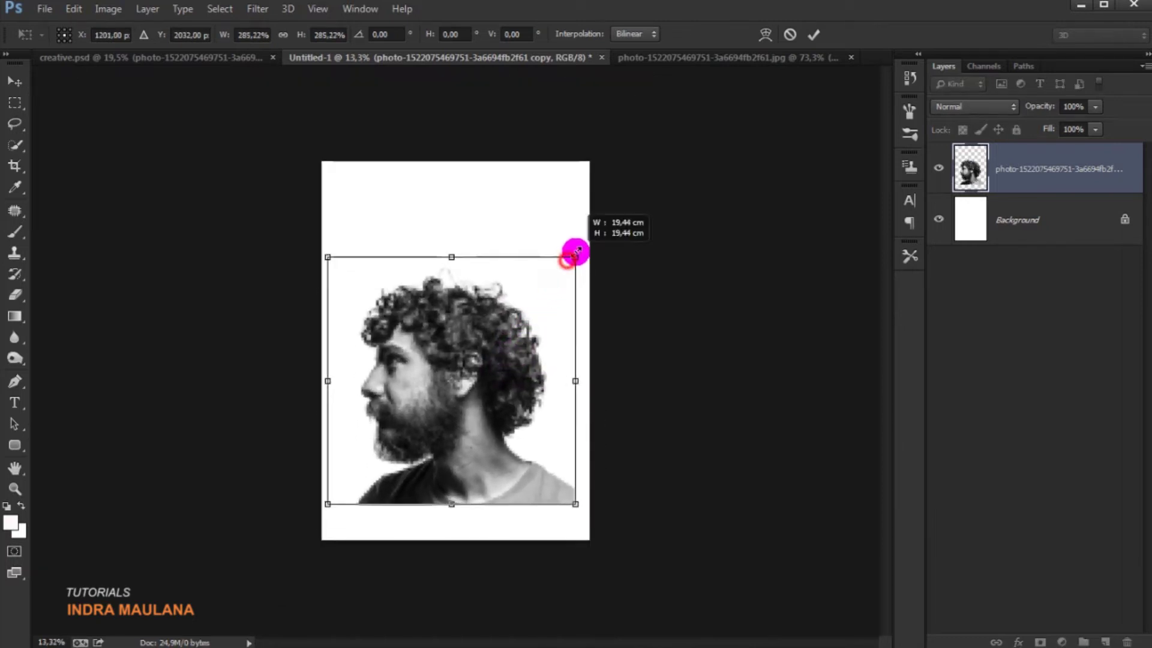
{"action": "left_click_drag", "start_coordinate": [554, 277], "coordinate": [586, 234]}
{"action": "left_click_drag", "start_coordinate": [527, 322], "coordinate": [516, 339]}
{"action": "left_click_drag", "start_coordinate": [588, 247], "coordinate": [594, 243]}
{"action": "left_click_drag", "start_coordinate": [520, 342], "coordinate": [514, 343]}
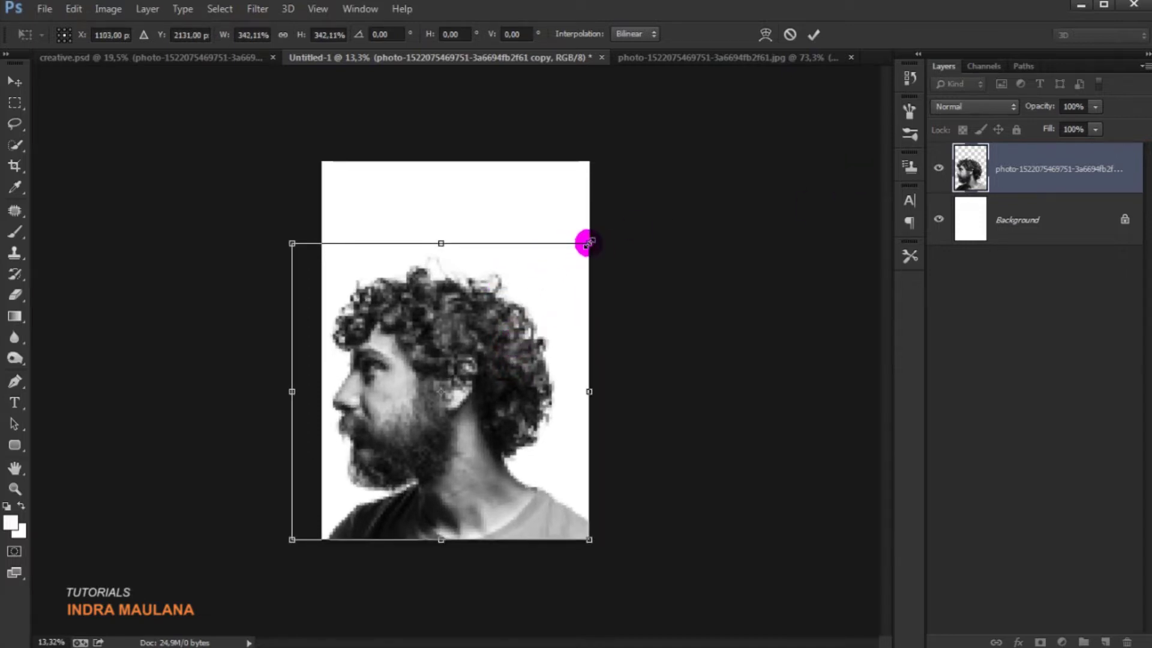
{"action": "left_click_drag", "start_coordinate": [584, 242], "coordinate": [579, 253]}
{"action": "mouse_move", "coordinate": [490, 342]}
{"action": "left_mouse_down"}
{"action": "mouse_move", "coordinate": [502, 329]}
{"action": "mouse_move", "coordinate": [443, 324]}
{"action": "left_mouse_up"}
{"action": "double_click", "coordinate": [354, 347]}
{"action": "scroll", "coordinate": [420, 336], "scroll_direction": "up", "scroll_amount": 1, "text": "alt"}
- Enlarge the head again to about 102% and nudge it up and right
{"action": "key", "text": "ctrl+t"}
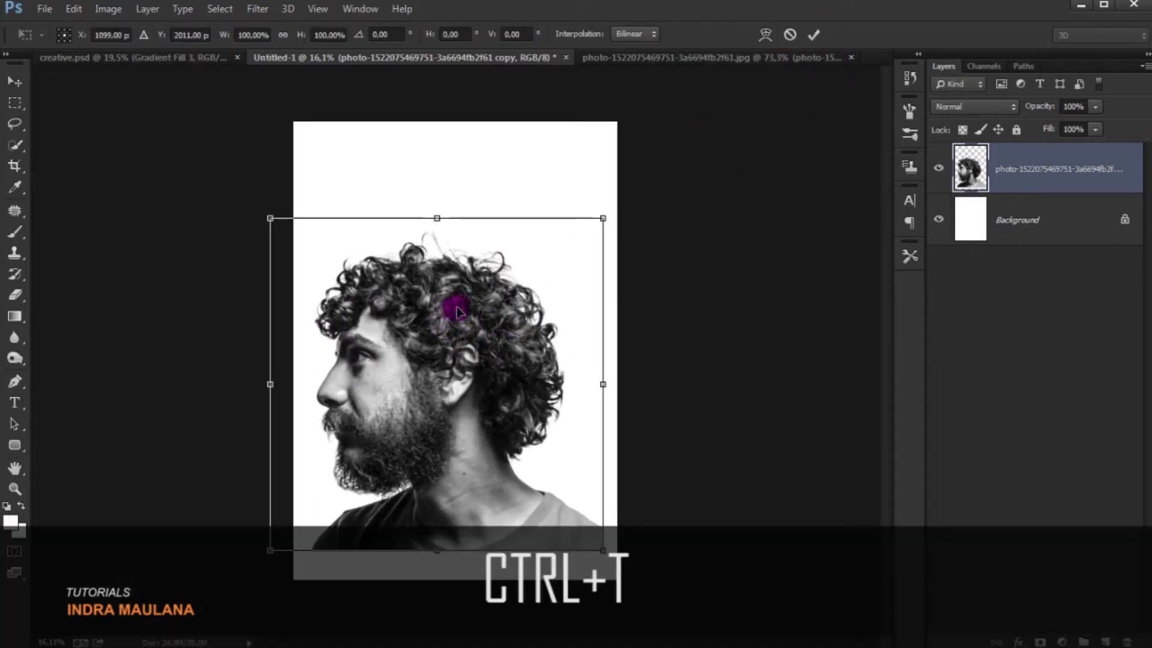
{"action": "left_click_drag", "start_coordinate": [601, 216], "coordinate": [611, 209]}
{"action": "left_click_drag", "start_coordinate": [466, 309], "coordinate": [471, 297]}
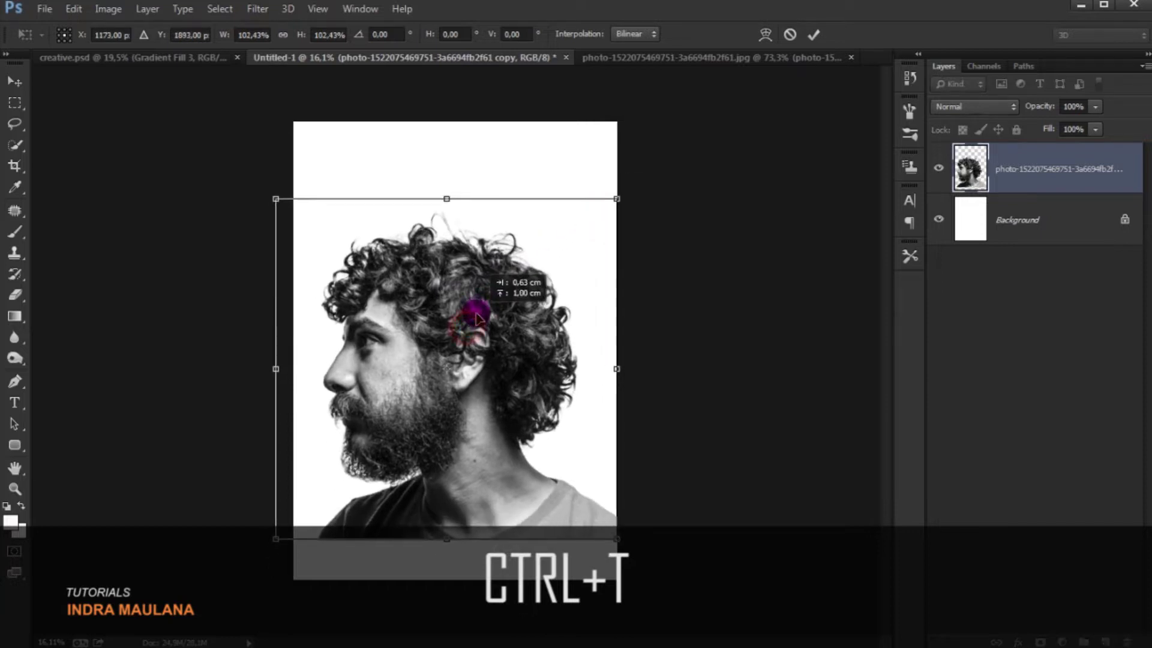
{"action": "left_click", "coordinate": [814, 34]}
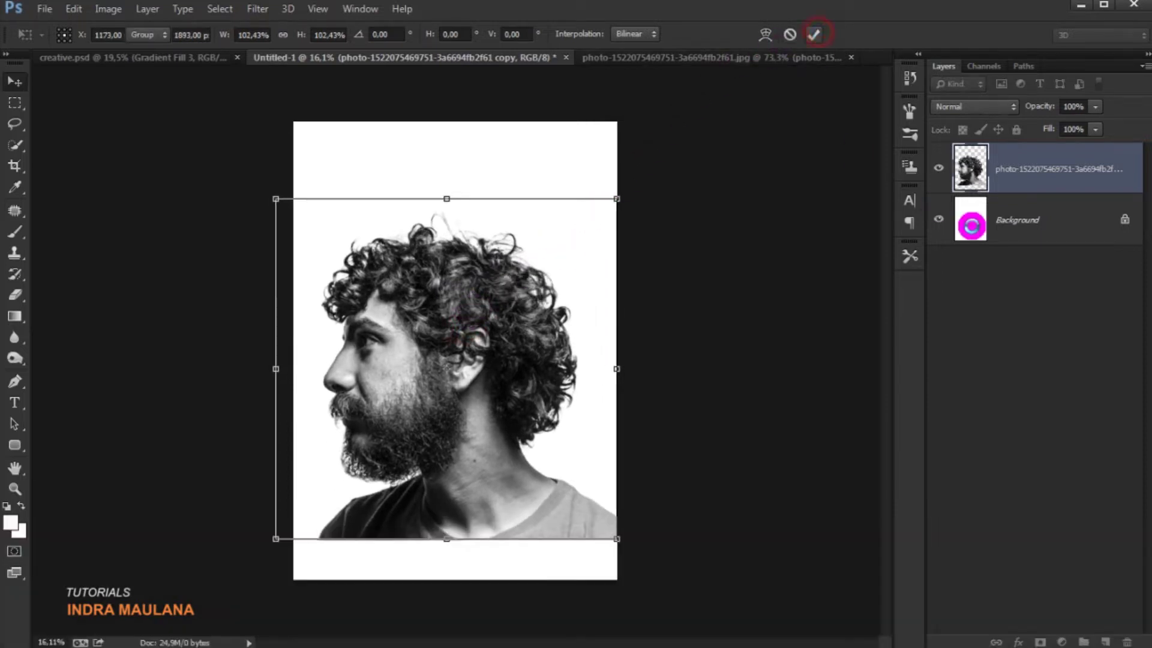
- Rename the head's layer to 'Model' and add a layer mask
{"action": "double_click", "coordinate": [1031, 168]}
{"action": "type", "text": "Mode"}
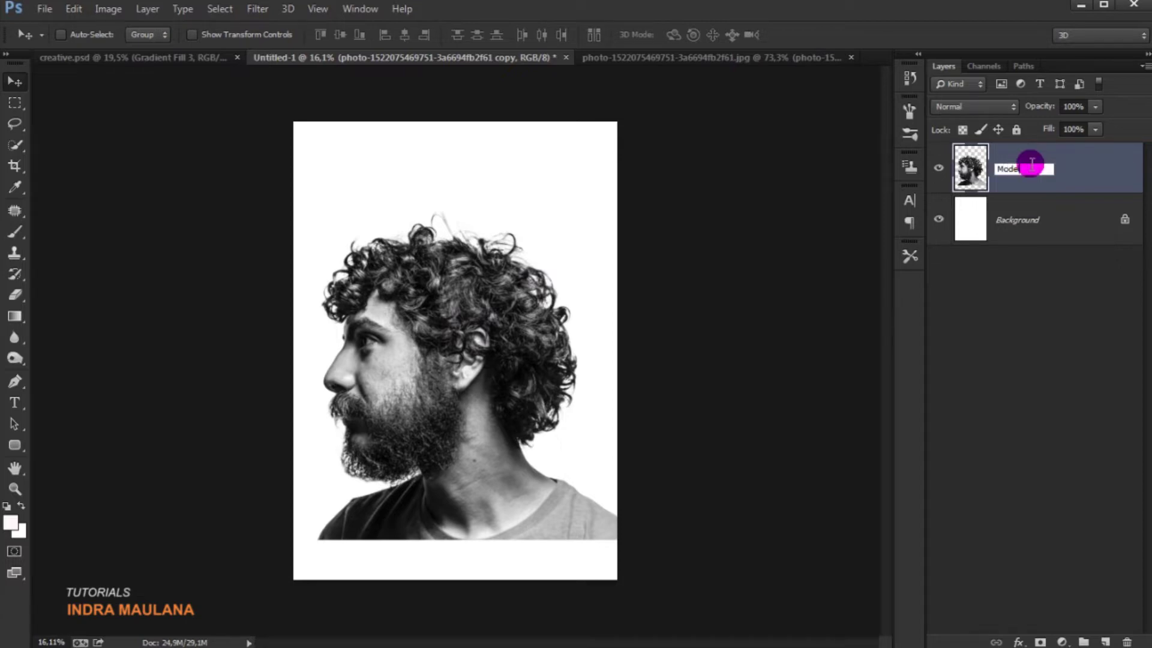
{"action": "key", "text": "Return"}
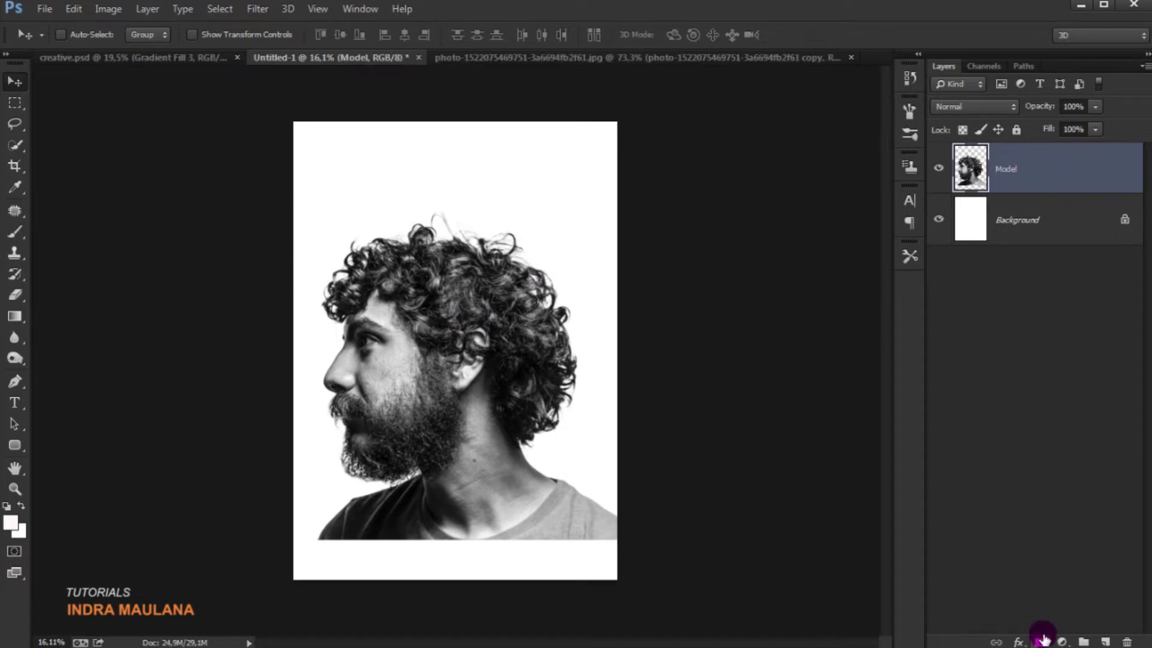
{"action": "left_click", "coordinate": [1041, 641]}
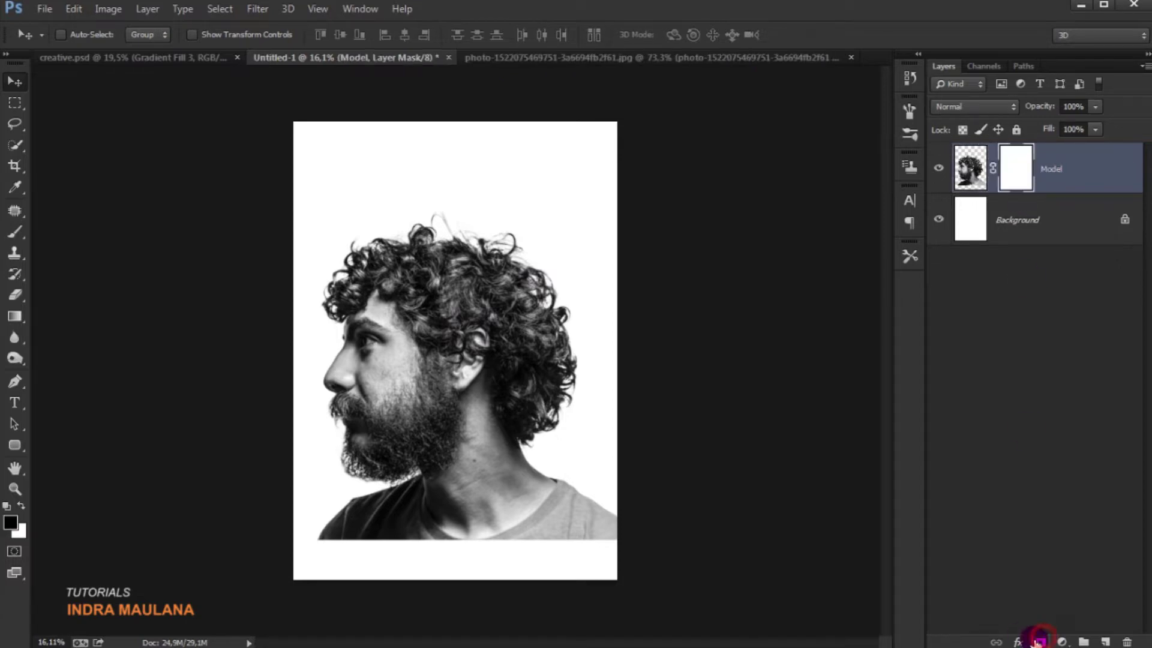
- Set up a black soft brush at size 472
{"action": "left_click", "coordinate": [15, 232]}
{"action": "left_click", "coordinate": [12, 528]}
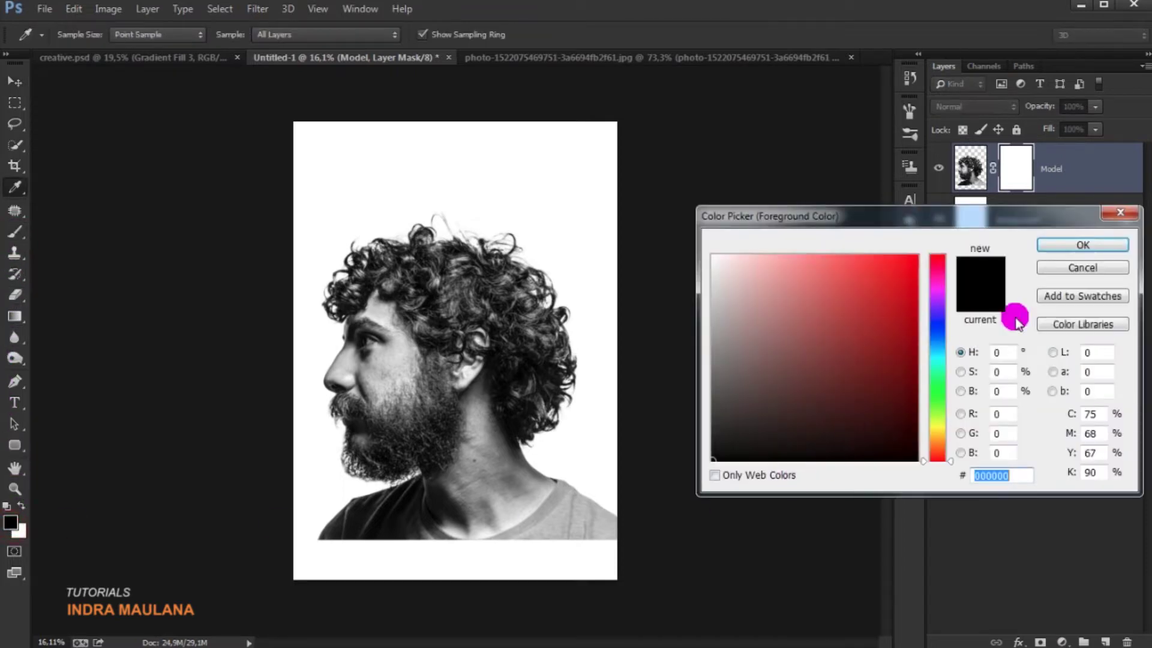
{"action": "left_click", "coordinate": [1092, 248]}
{"action": "right_click", "coordinate": [443, 327]}
{"action": "double_click", "coordinate": [592, 329]}
{"action": "type", "text": "472"}
{"action": "left_click", "coordinate": [548, 187]}
- Paint the Model mask to fade both lower shoulders, then nudge the man slightly up-left
{"action": "mouse_move", "coordinate": [565, 310]}
{"action": "left_mouse_down"}
{"action": "mouse_move", "coordinate": [547, 332]}
{"action": "mouse_move", "coordinate": [630, 574]}
{"action": "mouse_move", "coordinate": [515, 600]}
{"action": "mouse_move", "coordinate": [325, 587]}
{"action": "mouse_move", "coordinate": [450, 587]}
{"action": "mouse_move", "coordinate": [584, 567]}
{"action": "mouse_move", "coordinate": [395, 564]}
{"action": "mouse_move", "coordinate": [424, 571]}
{"action": "left_mouse_up"}
{"action": "key", "text": "]"}
{"action": "key", "text": "]"}
{"action": "key", "text": "bracketleft"}
{"action": "key", "text": "bracketleft"}
{"action": "left_click_drag", "start_coordinate": [646, 507], "coordinate": [596, 596]}
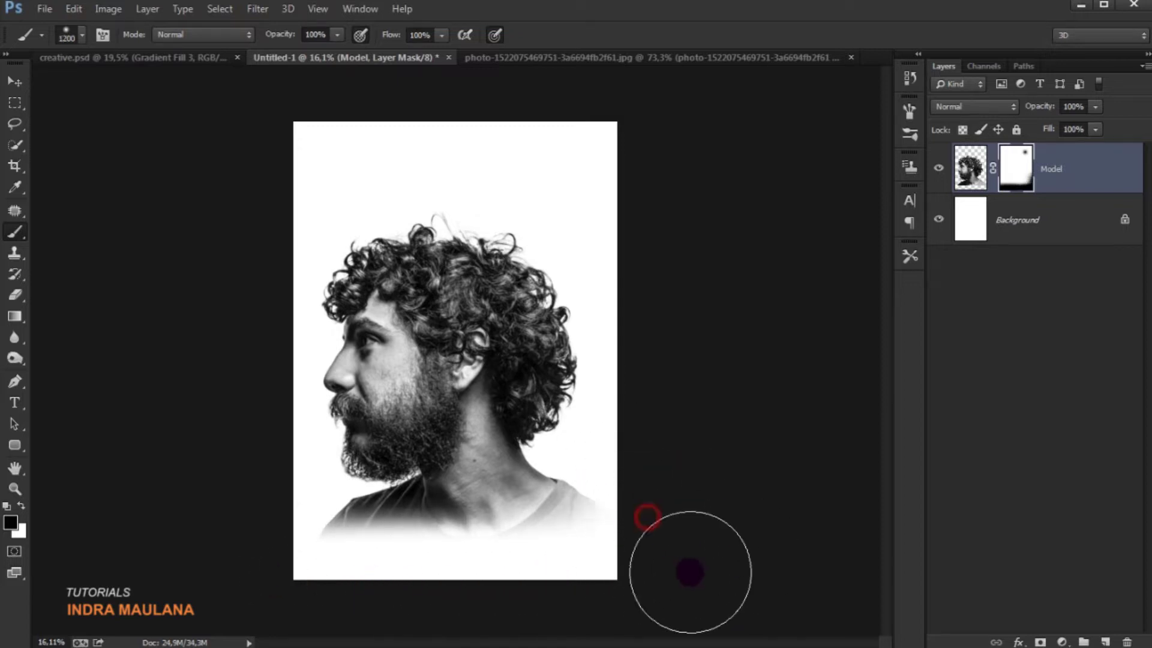
{"action": "left_click_drag", "start_coordinate": [301, 552], "coordinate": [371, 596]}
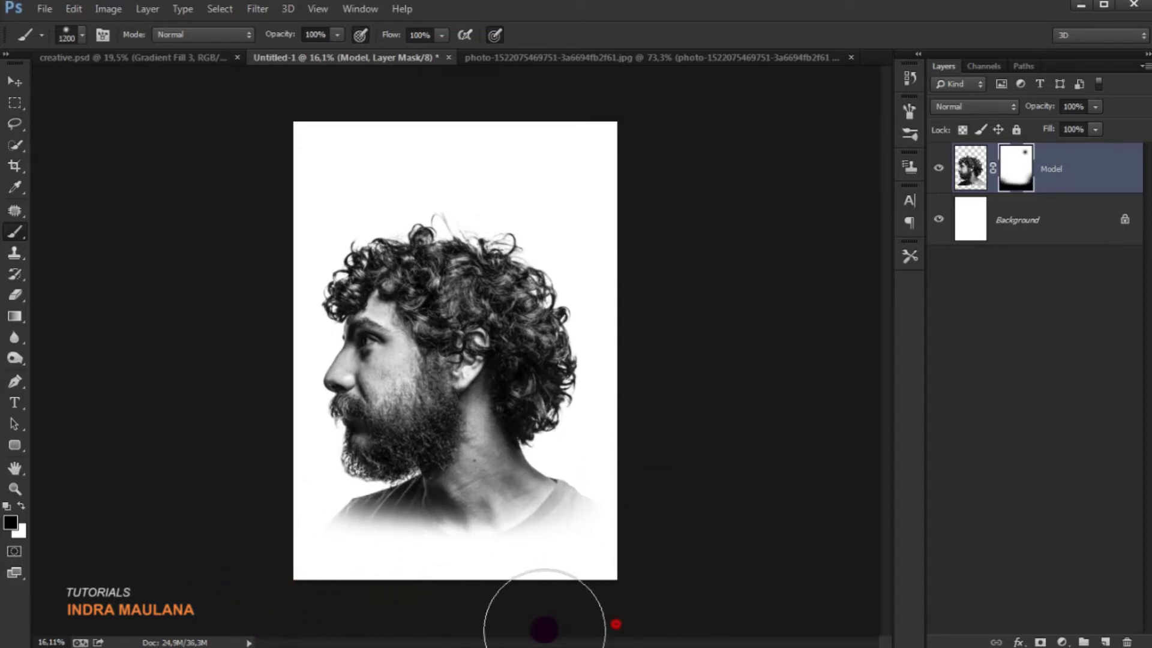
{"action": "left_click", "coordinate": [11, 84]}
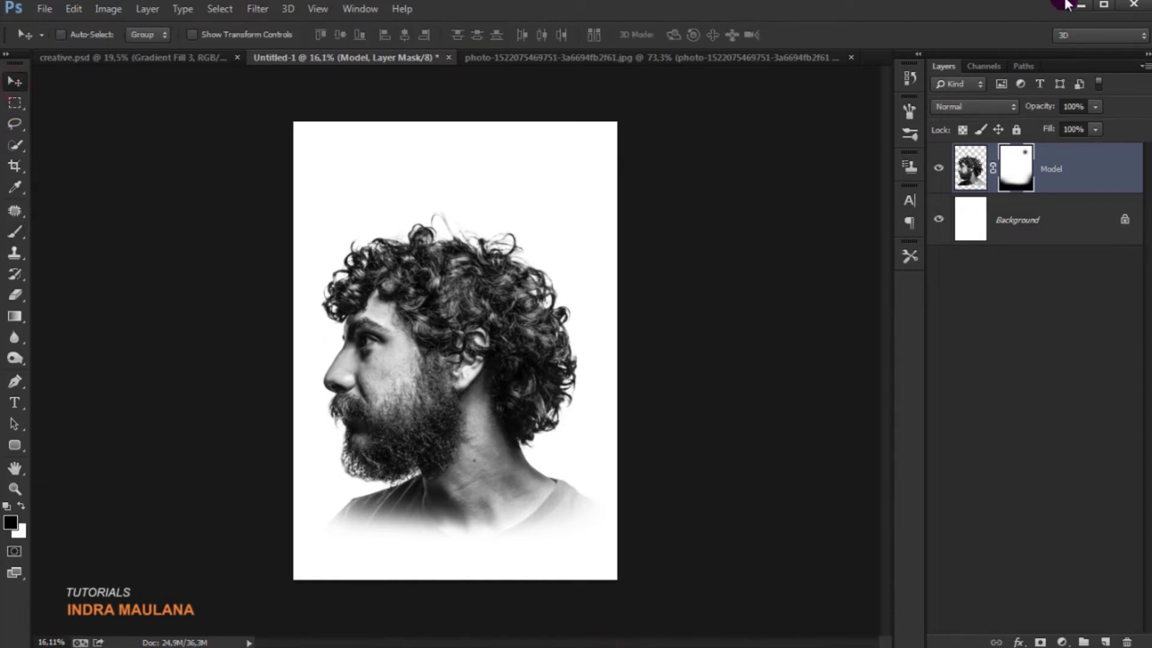
{"action": "left_click_drag", "start_coordinate": [471, 403], "coordinate": [468, 402]}
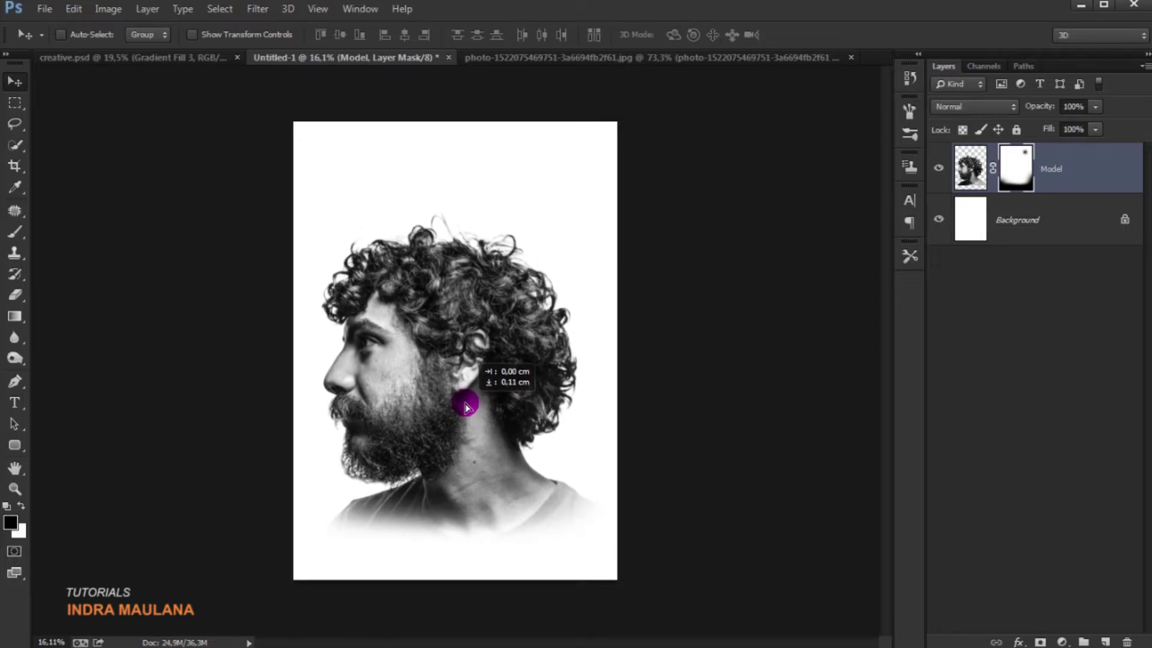
- Add a Gradient fill layer above Background using the Black, White preset
{"action": "left_click", "coordinate": [1048, 225]}
{"action": "left_click", "coordinate": [1059, 641]}
{"action": "left_click", "coordinate": [1032, 307]}
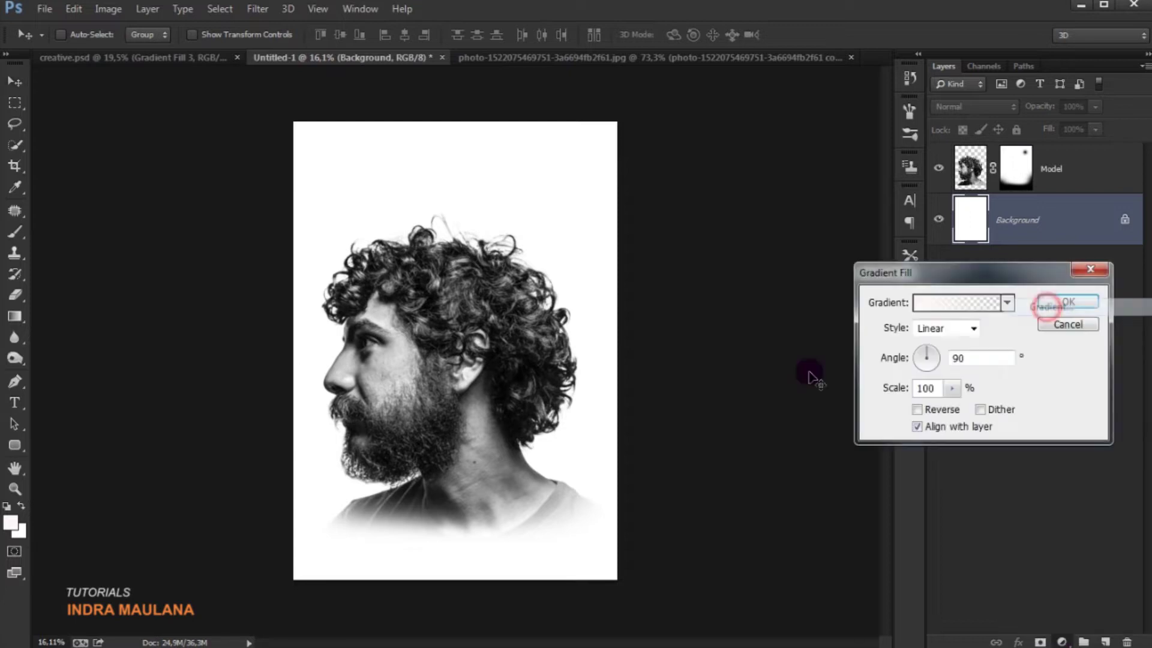
{"action": "left_click", "coordinate": [986, 312]}
{"action": "left_click", "coordinate": [765, 404]}
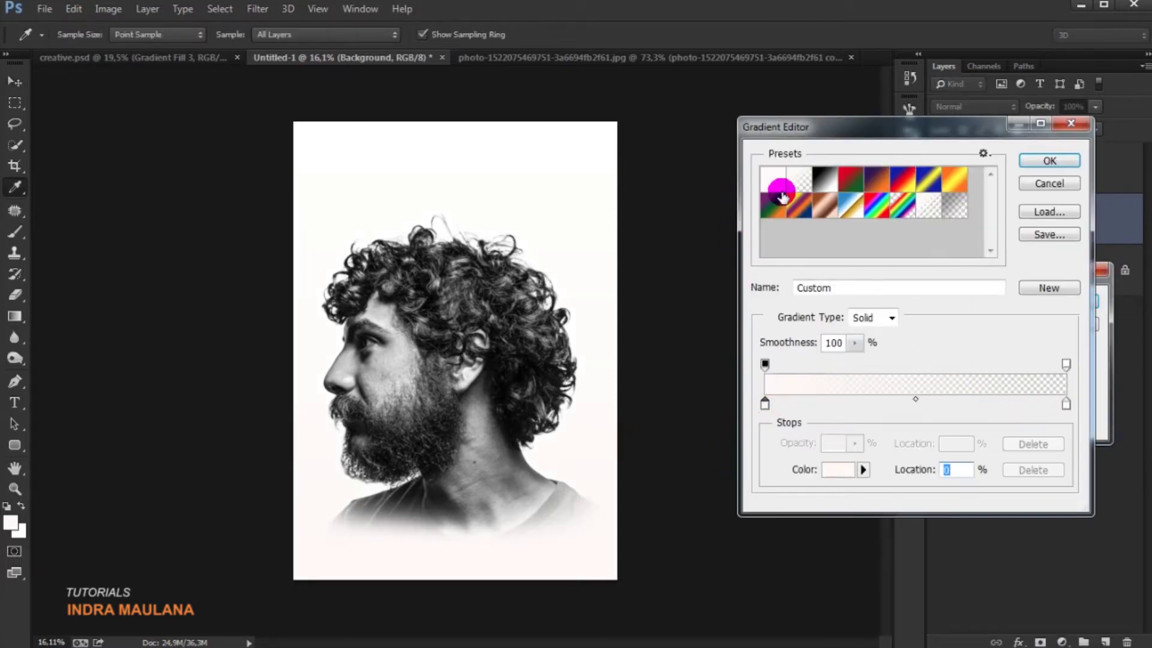
{"action": "left_click", "coordinate": [823, 178]}
- Set the gradient's right stop to beige #dacdb7
{"action": "left_click", "coordinate": [1052, 405]}
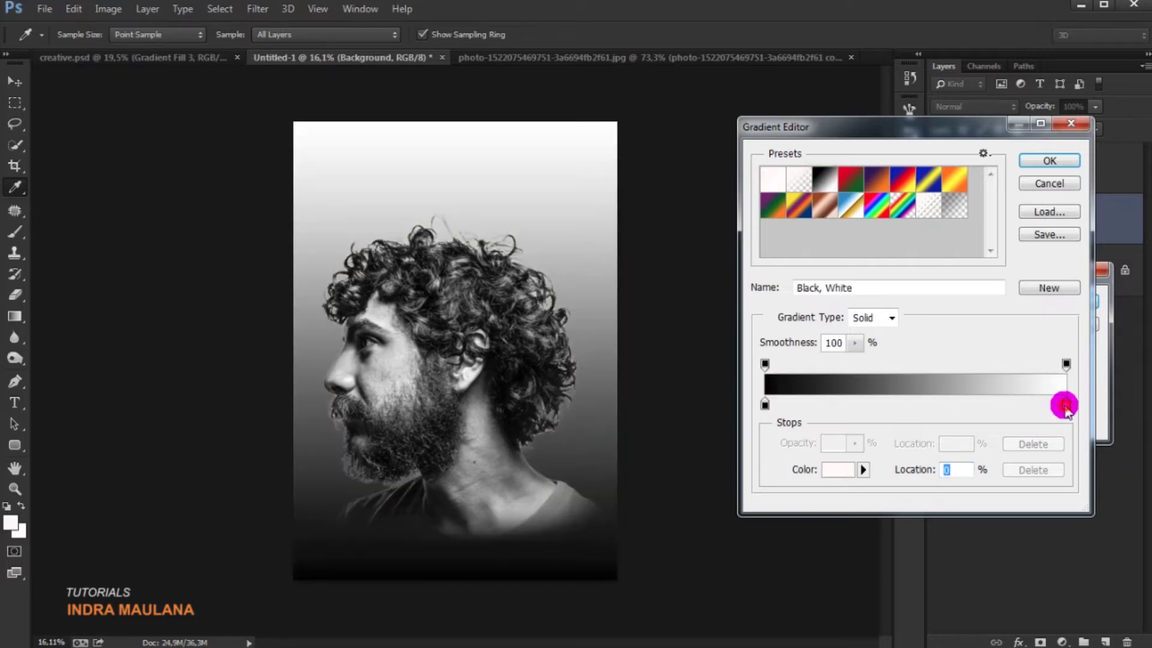
{"action": "double_click", "coordinate": [1065, 406]}
{"action": "left_click", "coordinate": [1003, 471]}
{"action": "type", "text": "dad"}
{"action": "key", "text": "BackSpace"}
{"action": "type", "text": "c"}
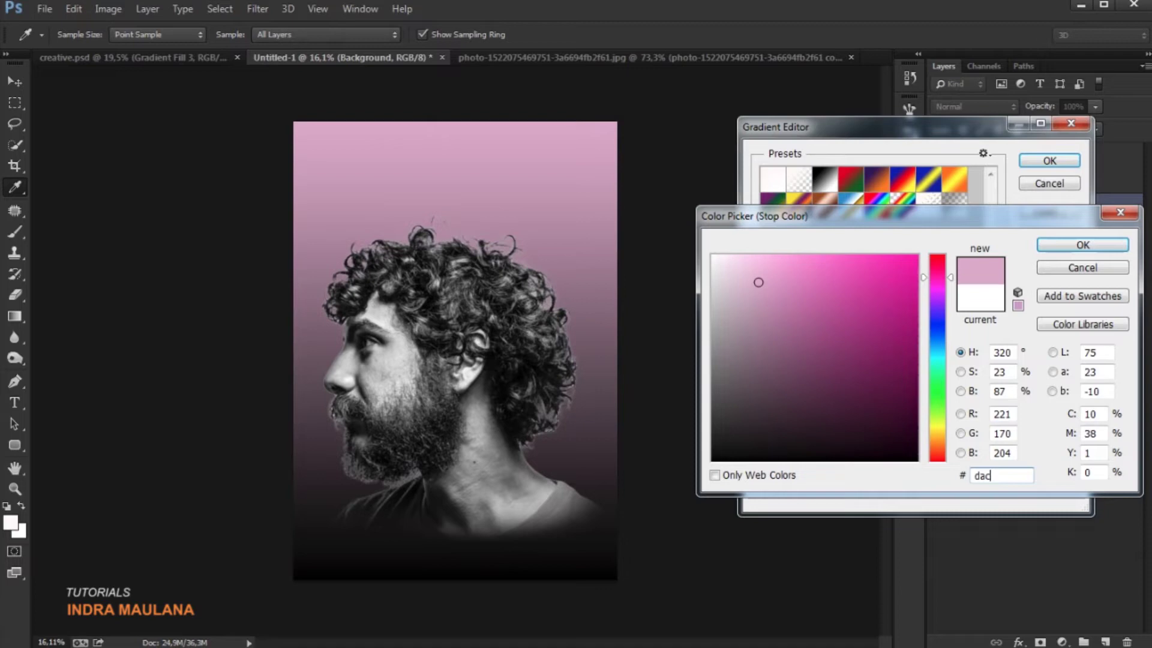
{"action": "type", "text": "db7"}
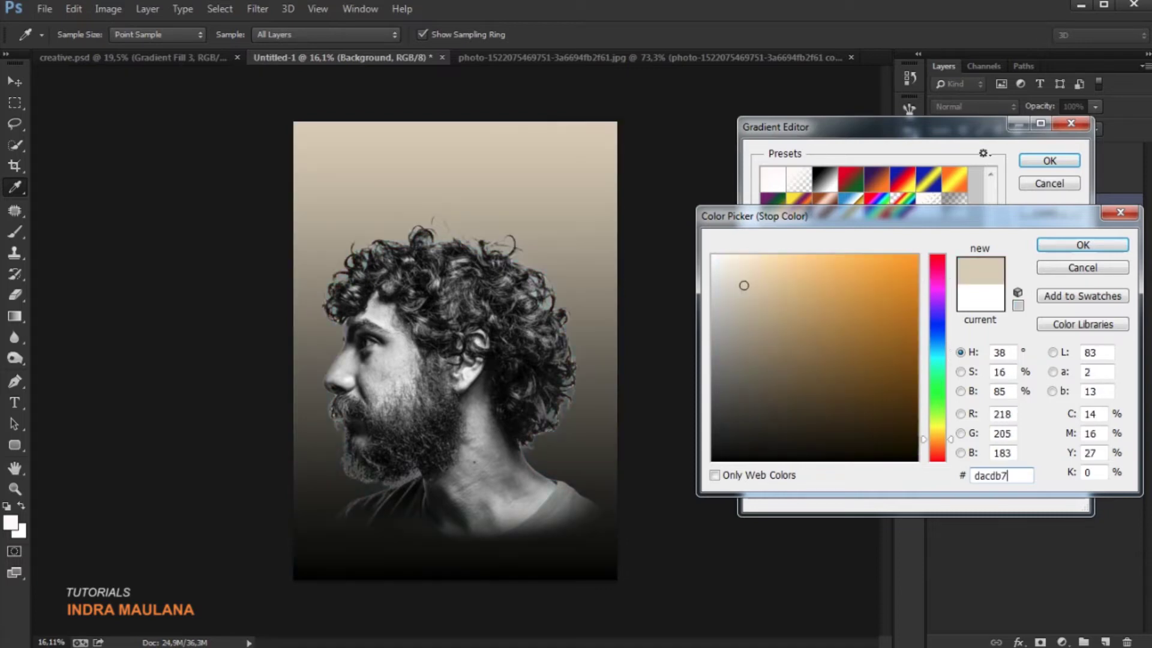
{"action": "key", "text": "Return"}
- Set the left stop to grey-brown #6c6559, shift the gradient lower, and confirm the fill layer
{"action": "left_click", "coordinate": [766, 405]}
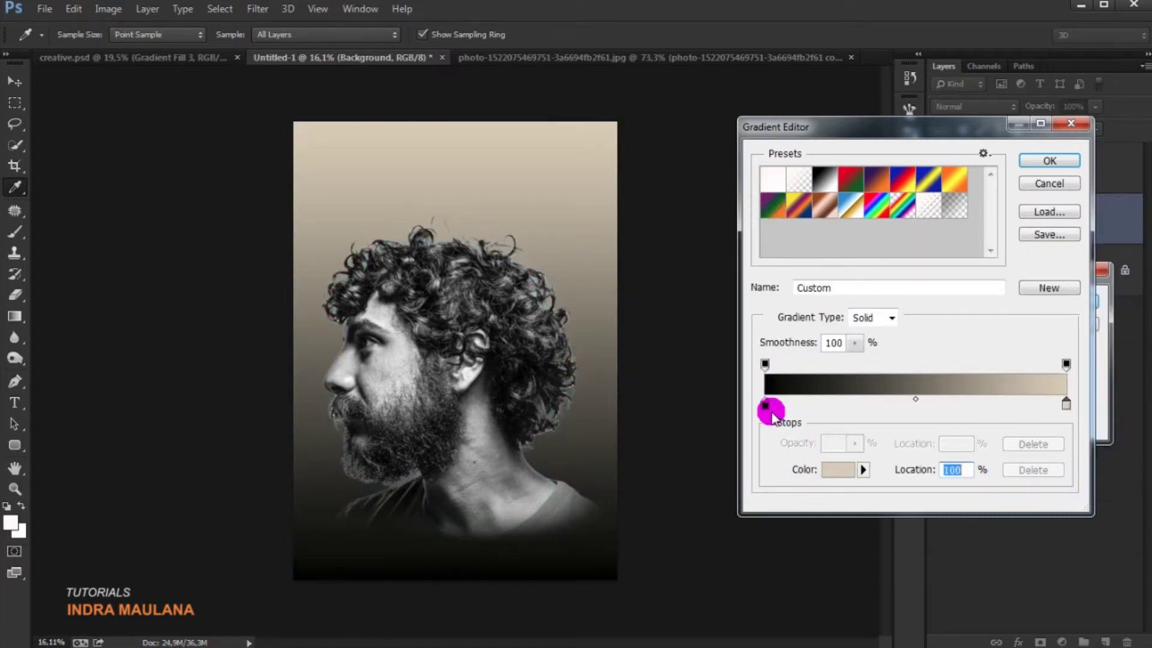
{"action": "double_click", "coordinate": [765, 405]}
{"action": "left_click", "coordinate": [988, 474]}
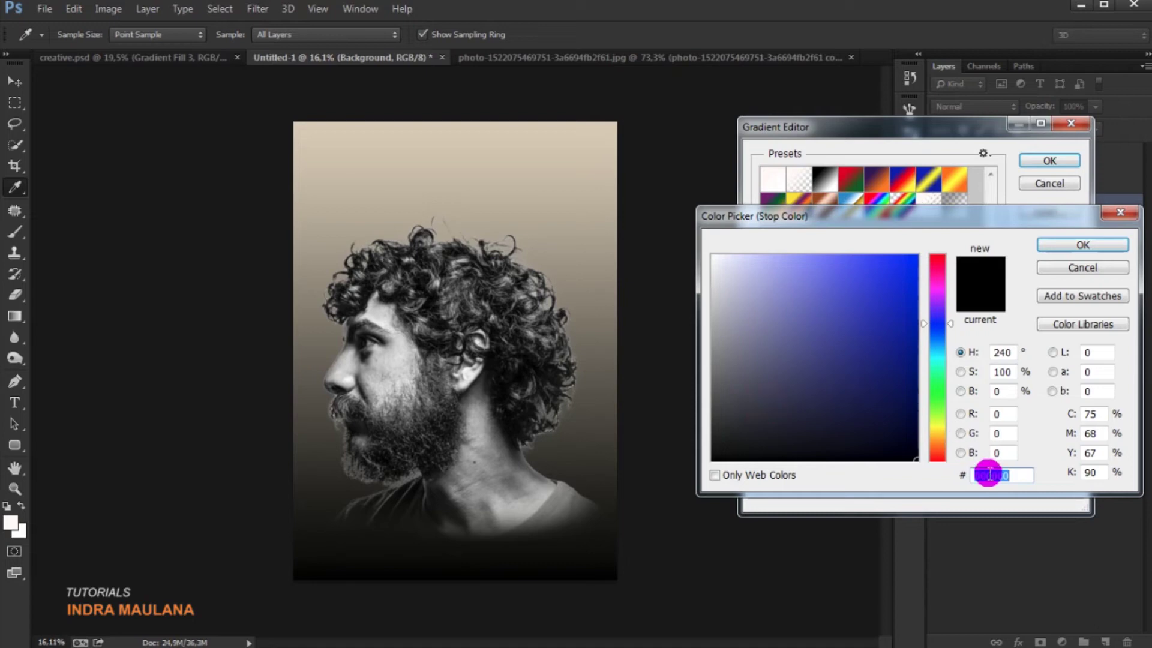
{"action": "type", "text": "6c6559"}
{"action": "left_click", "coordinate": [1080, 245]}
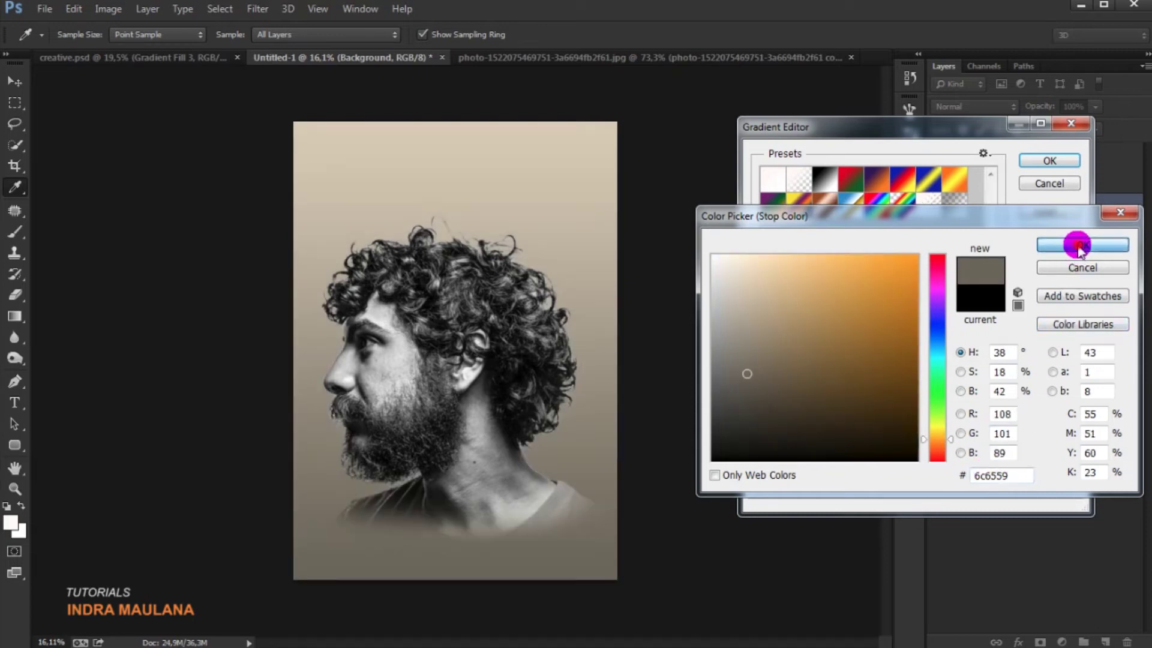
{"action": "left_click", "coordinate": [1049, 160]}
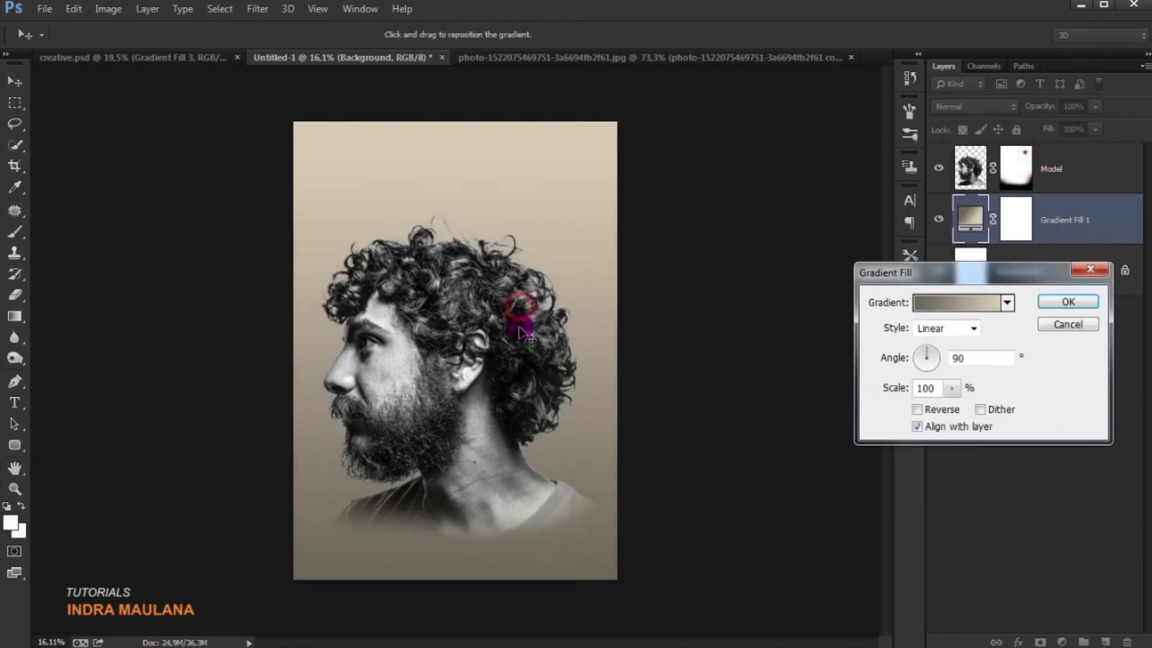
{"action": "left_click_drag", "start_coordinate": [518, 335], "coordinate": [502, 405]}
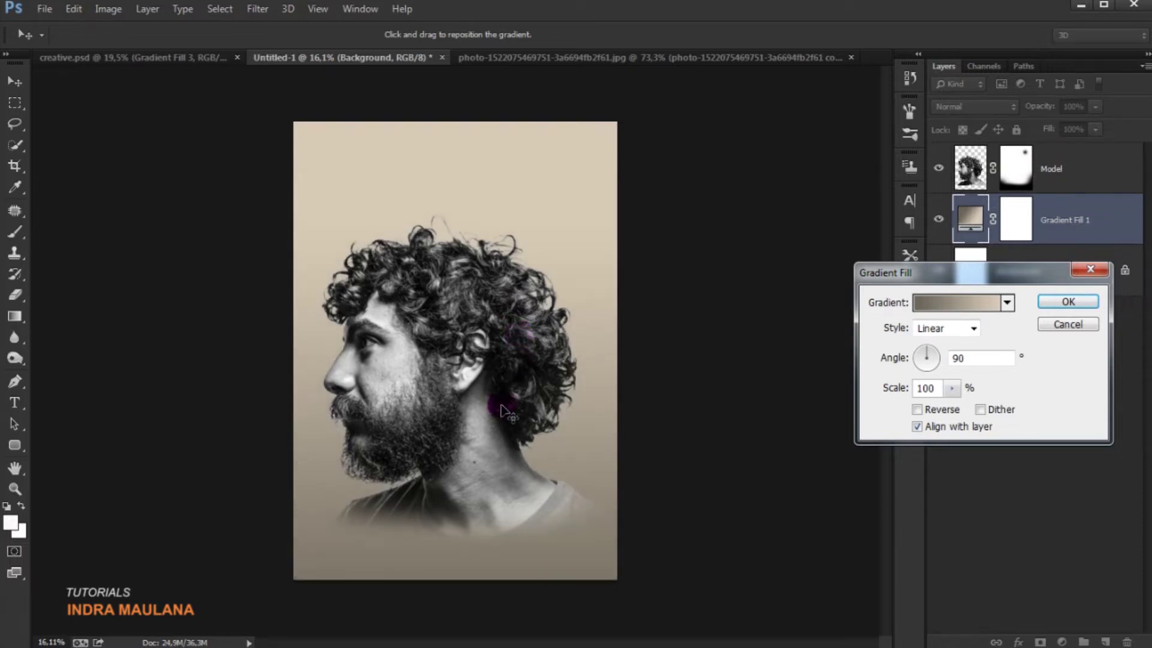
{"action": "left_click", "coordinate": [1068, 301]}
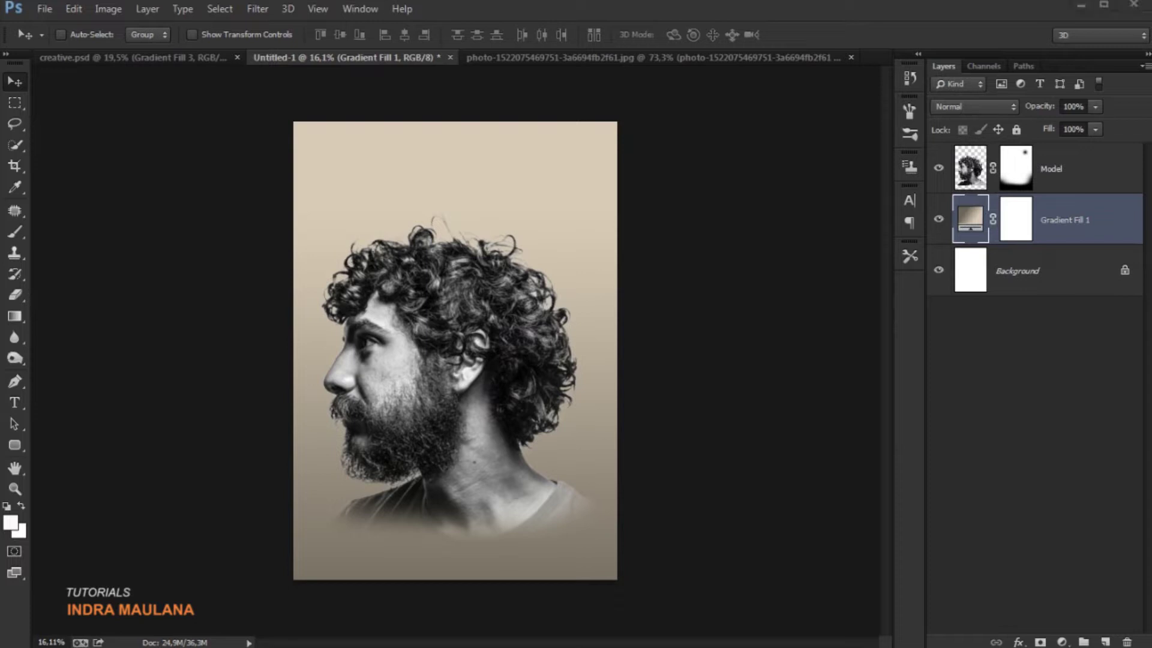
- Paint the Model mask to fade out more of the lower shirt
{"action": "left_click", "coordinate": [1020, 172]}
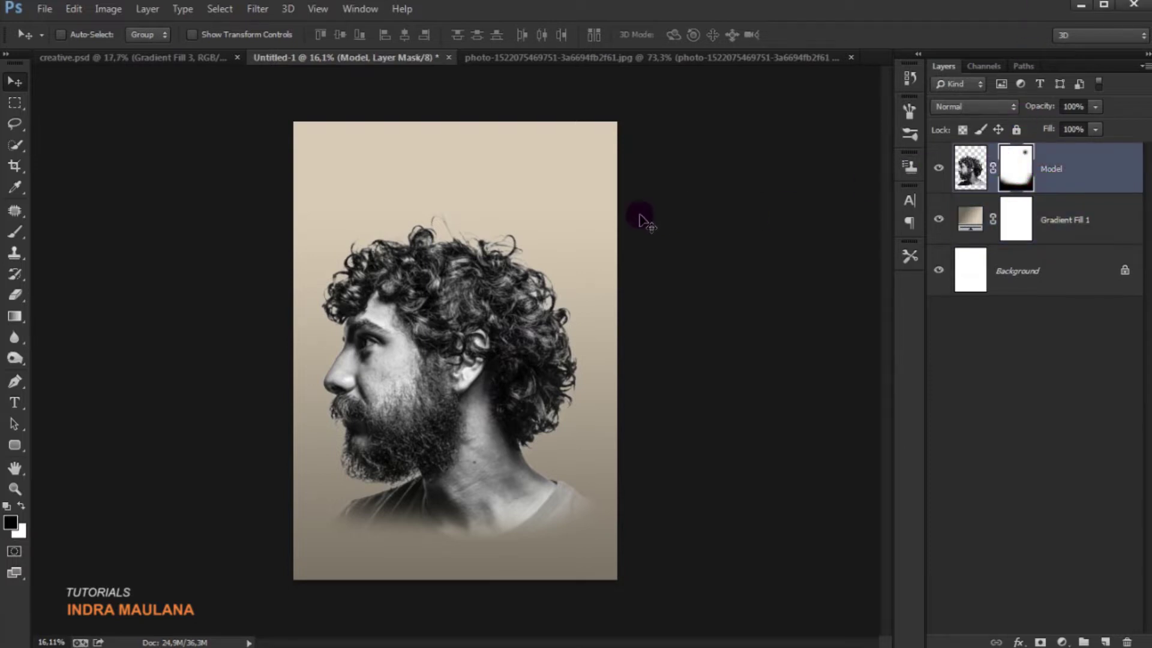
{"action": "key", "text": "b"}
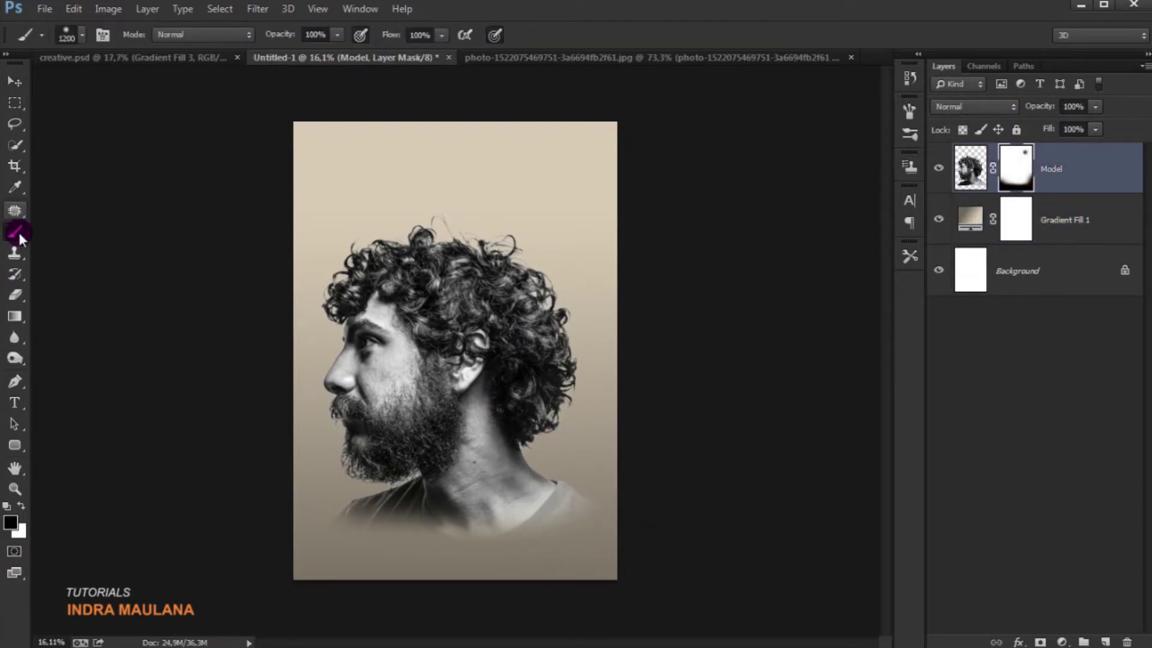
{"action": "left_click", "coordinate": [606, 568]}
{"action": "mouse_move", "coordinate": [606, 568]}
{"action": "left_mouse_down"}
{"action": "mouse_move", "coordinate": [526, 556]}
{"action": "mouse_move", "coordinate": [397, 585]}
{"action": "mouse_move", "coordinate": [680, 590]}
{"action": "left_mouse_up"}
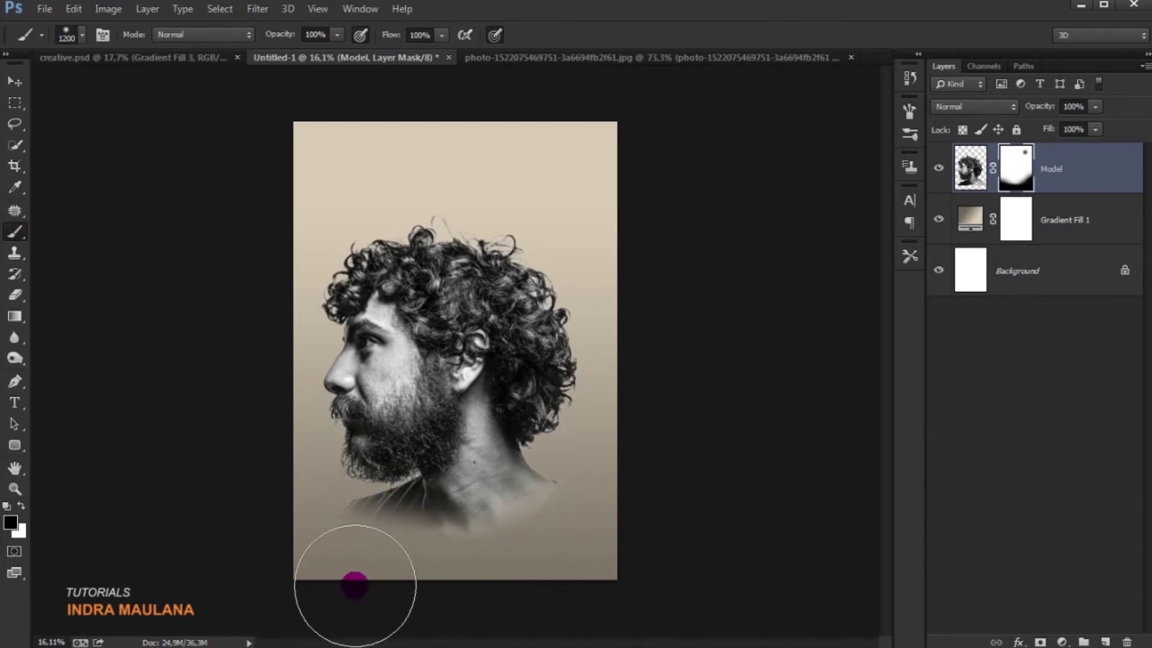
{"action": "key", "text": "v"}
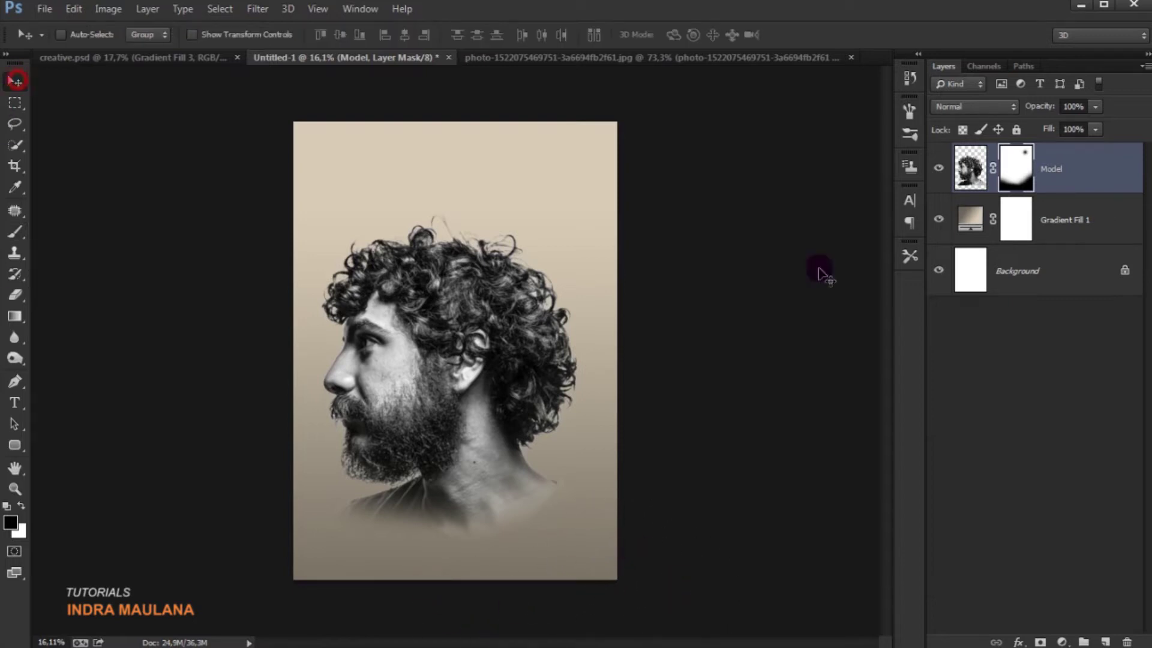
- Free Transform the Model portrait to about 104.5%, reposition it, and commit
{"action": "left_click", "coordinate": [970, 167]}
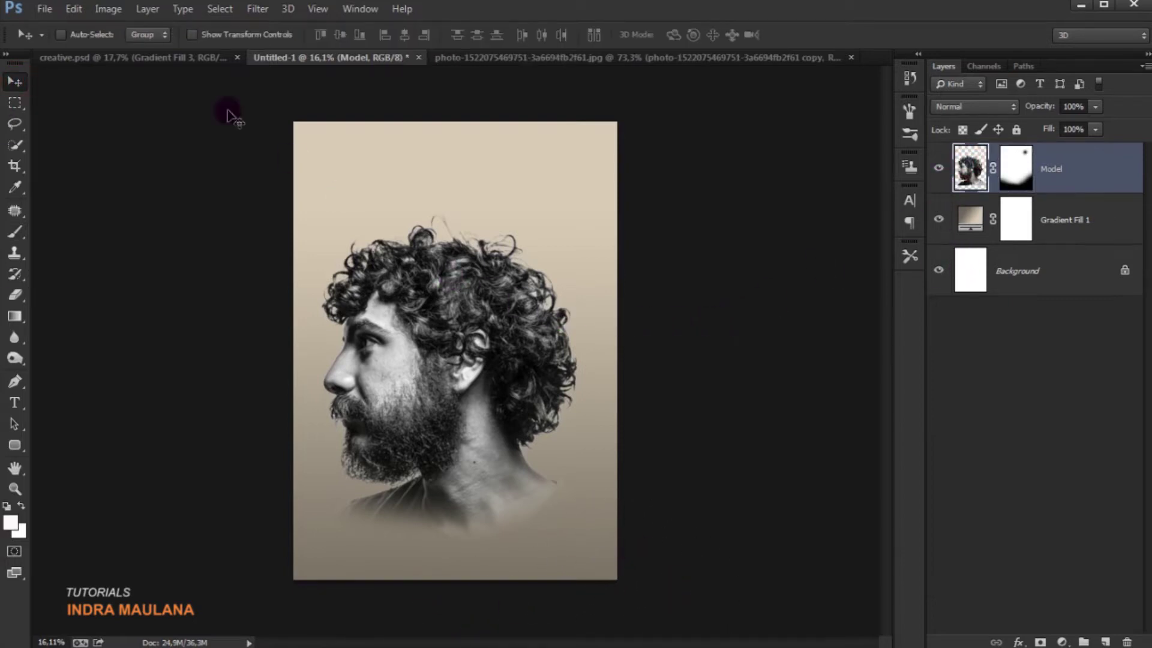
{"action": "left_click", "coordinate": [73, 8]}
{"action": "left_click", "coordinate": [219, 308]}
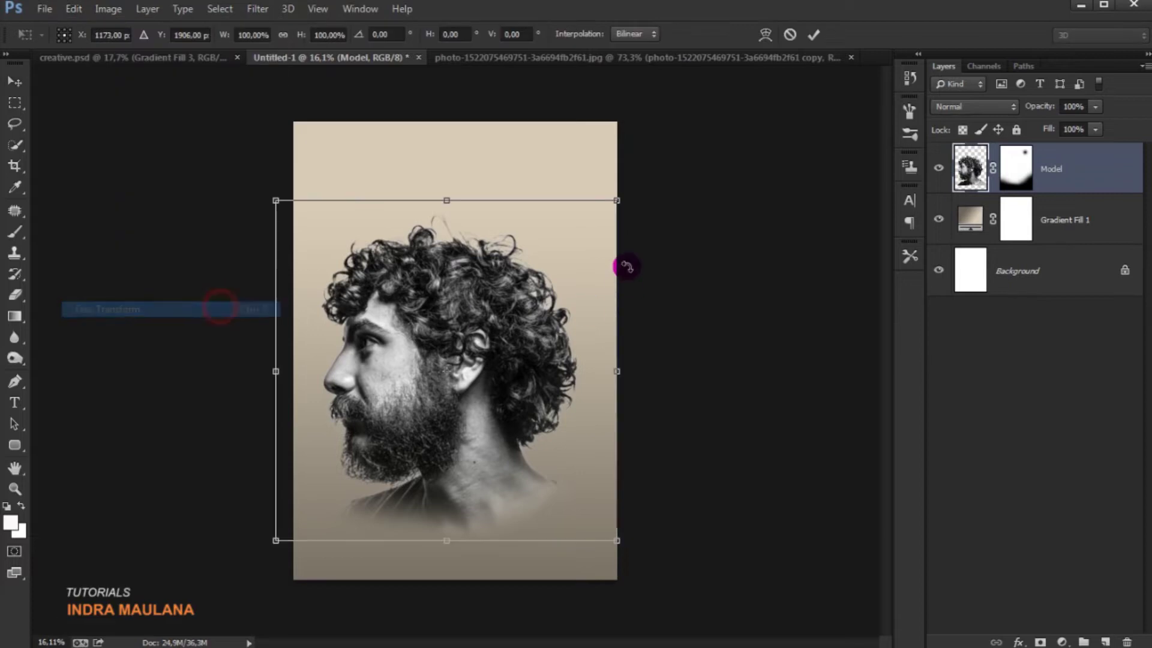
{"action": "mouse_move", "coordinate": [615, 203]}
{"action": "left_mouse_down"}
{"action": "mouse_move", "coordinate": [653, 203]}
{"action": "mouse_move", "coordinate": [627, 188]}
{"action": "left_mouse_up"}
{"action": "left_click_drag", "start_coordinate": [527, 275], "coordinate": [530, 275]}
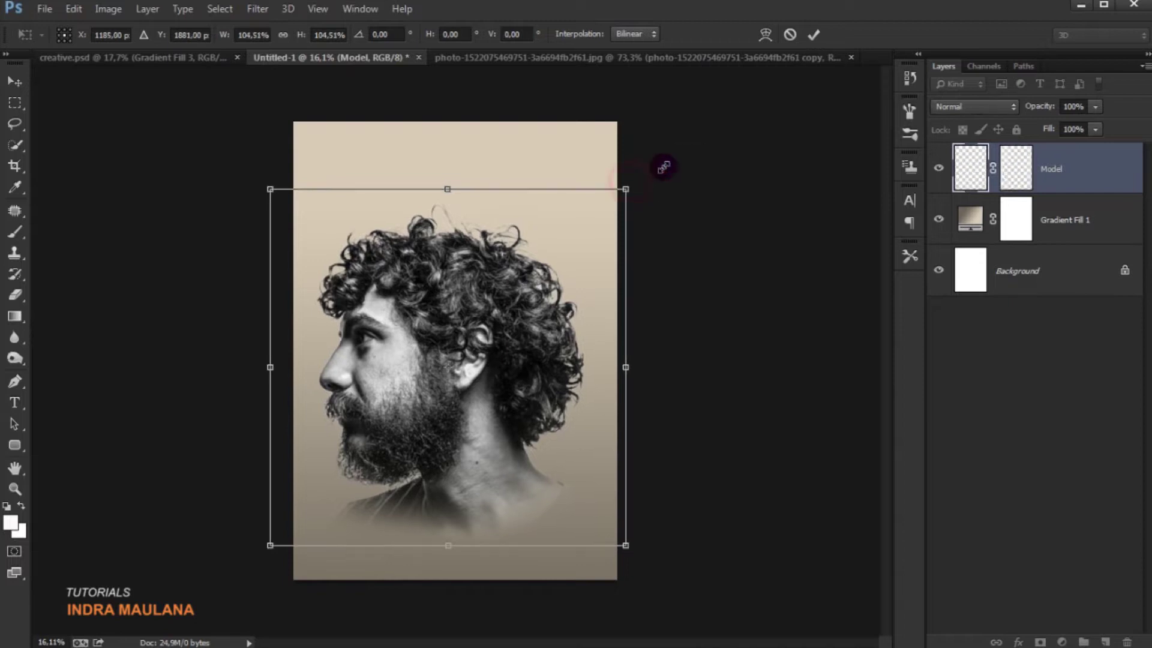
{"action": "left_click", "coordinate": [813, 34]}
{"action": "left_click", "coordinate": [1048, 128]}
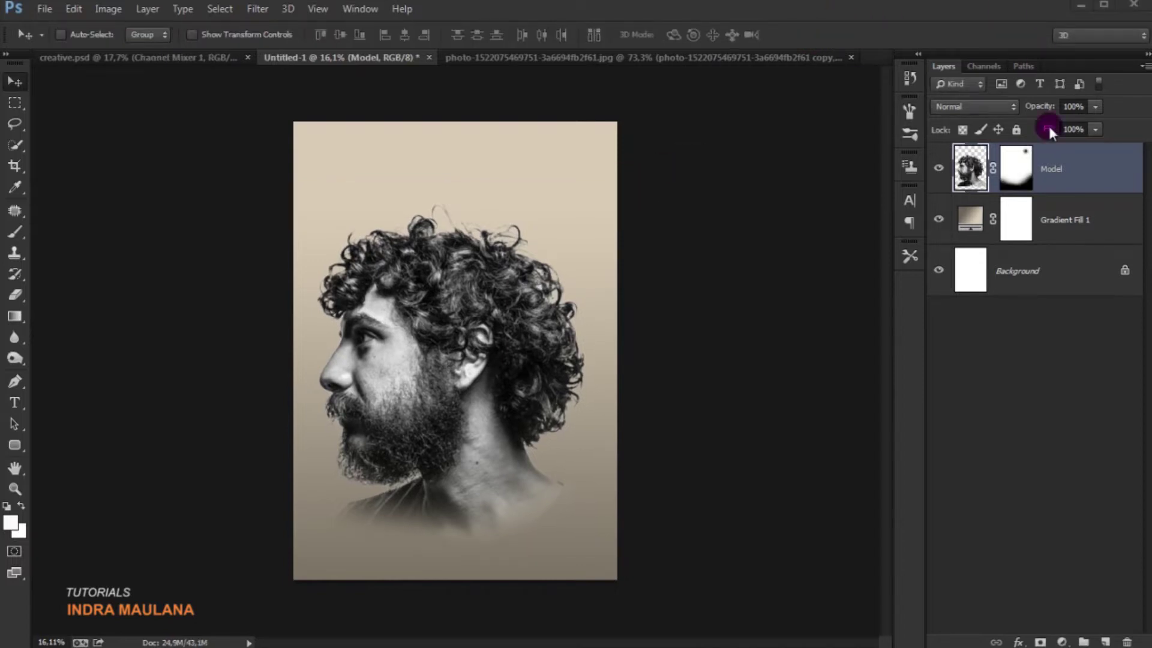
- Add a Channel Mixer clipped to Model with Red output: Red +113, Green +11, Blue -2
{"action": "left_click", "coordinate": [1062, 642]}
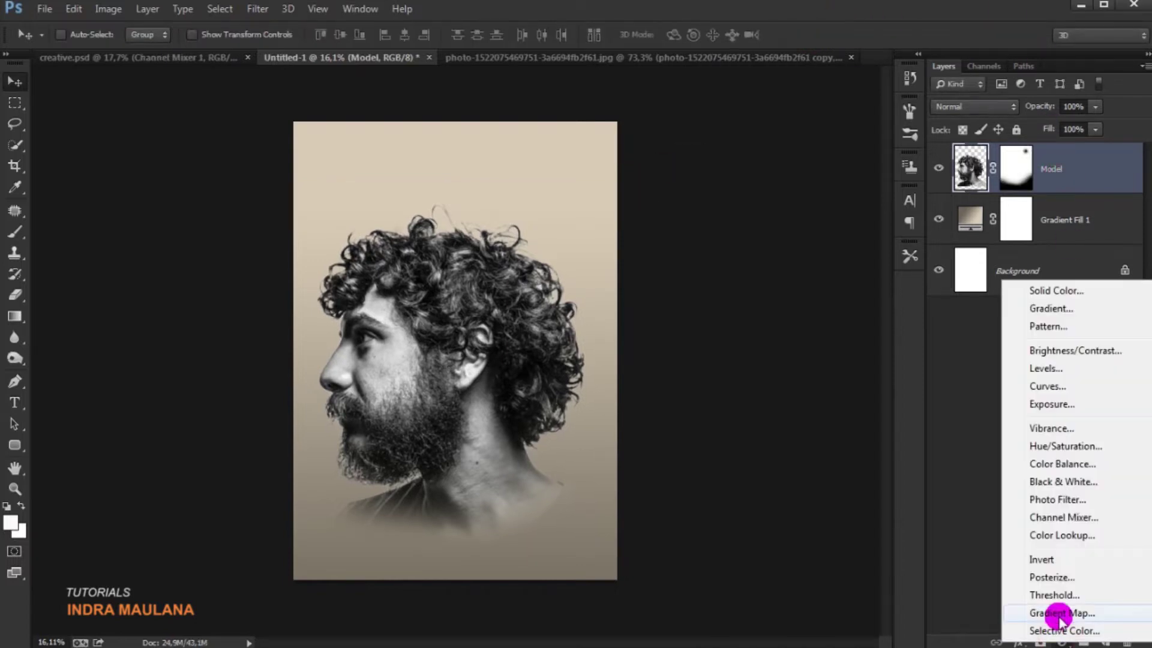
{"action": "left_click", "coordinate": [1054, 527]}
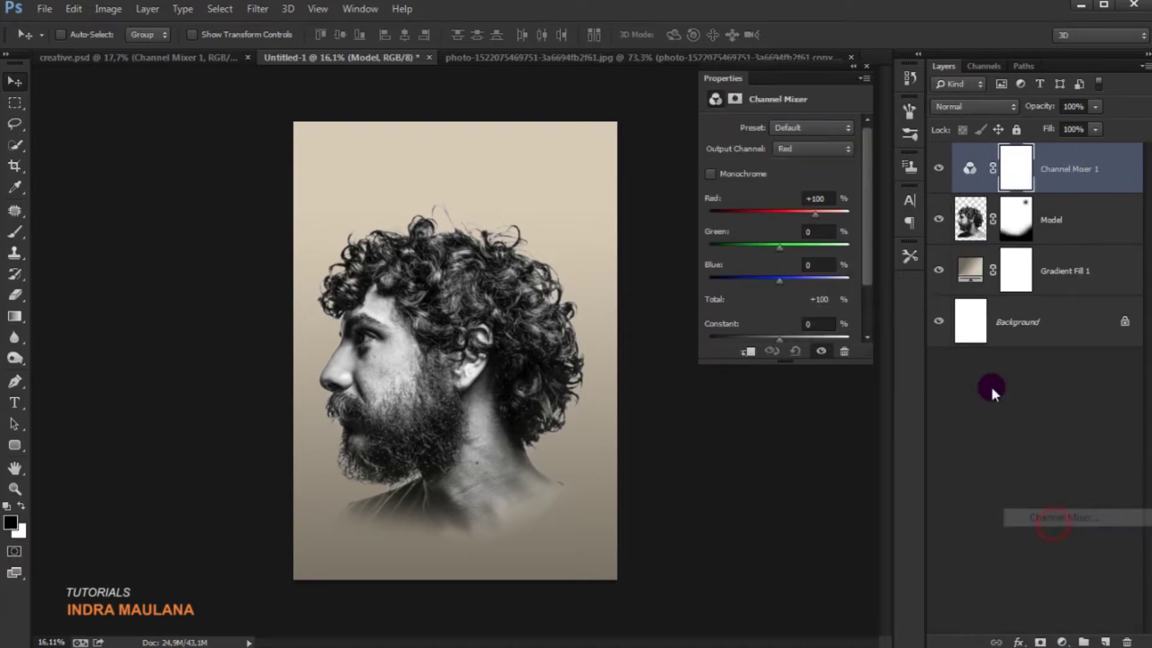
{"action": "left_click", "coordinate": [750, 351]}
{"action": "mouse_move", "coordinate": [813, 215]}
{"action": "left_mouse_down"}
{"action": "mouse_move", "coordinate": [803, 215]}
{"action": "mouse_move", "coordinate": [817, 215]}
{"action": "left_mouse_up"}
{"action": "left_click", "coordinate": [799, 233]}
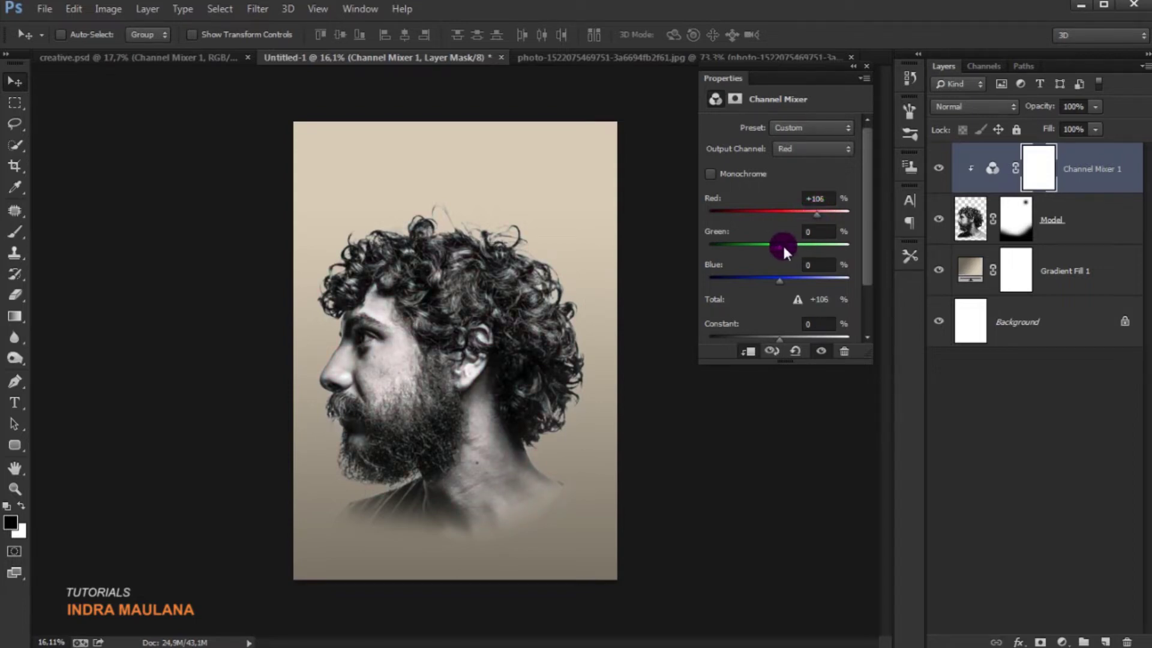
{"action": "left_click_drag", "start_coordinate": [780, 247], "coordinate": [783, 243]}
{"action": "left_click", "coordinate": [789, 279]}
{"action": "left_click_drag", "start_coordinate": [780, 279], "coordinate": [777, 282]}
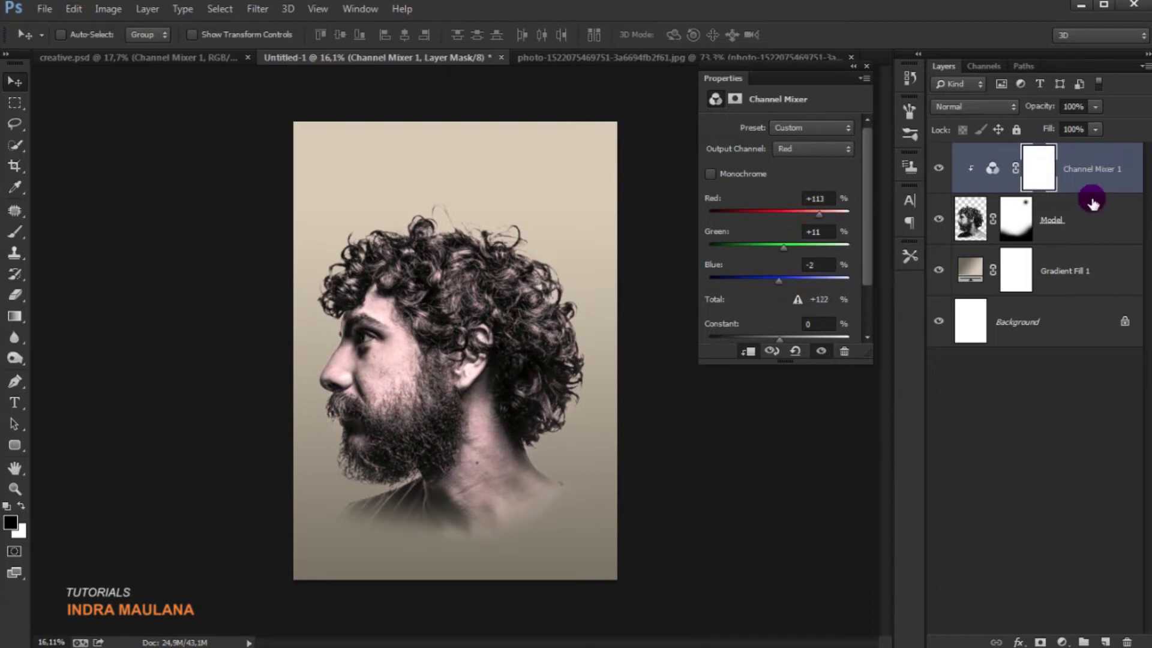
{"action": "left_click", "coordinate": [1065, 641]}
{"action": "left_click", "coordinate": [1098, 624]}
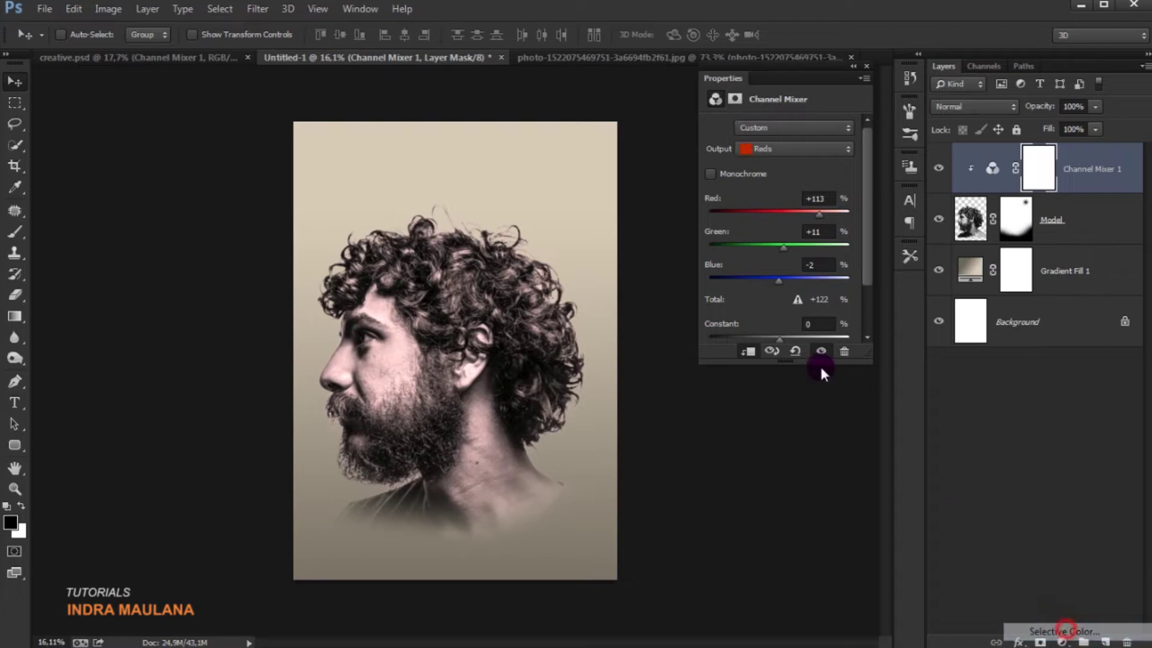
- Clip Selective Color to Model and shift Reds to Cyan +93, Magenta -40, Yellow +100, Black -63
{"action": "left_click", "coordinate": [750, 351]}
{"action": "left_click_drag", "start_coordinate": [778, 188], "coordinate": [787, 186]}
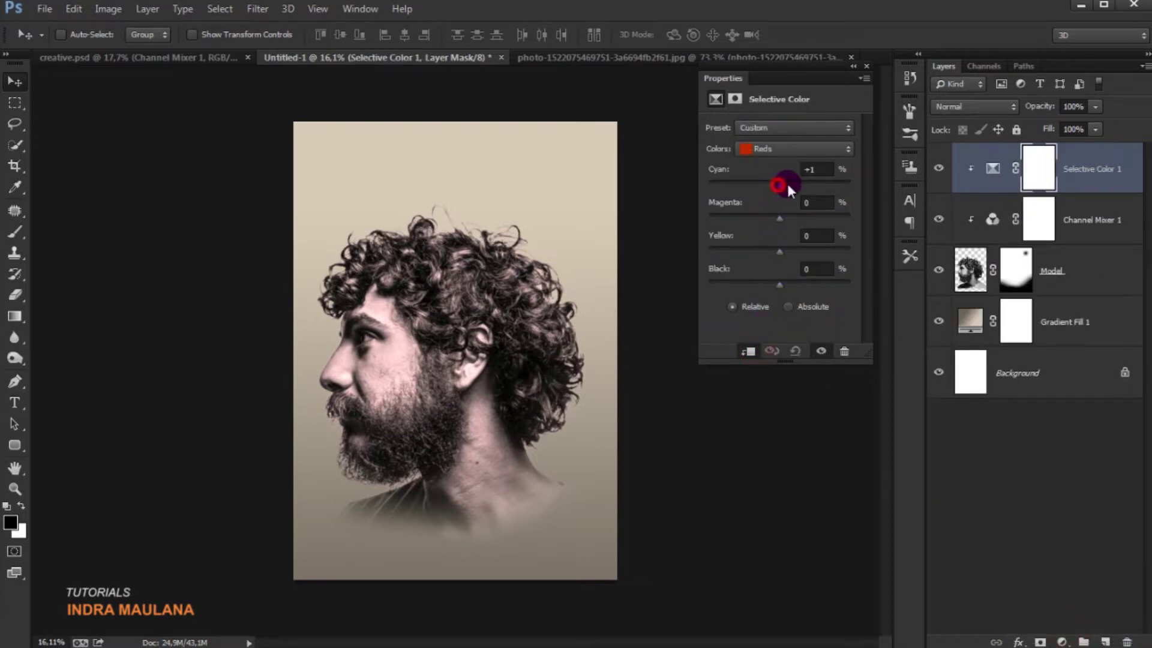
{"action": "left_click_drag", "start_coordinate": [846, 191], "coordinate": [845, 189]}
{"action": "mouse_move", "coordinate": [780, 286]}
{"action": "left_mouse_down"}
{"action": "mouse_move", "coordinate": [869, 282]}
{"action": "mouse_move", "coordinate": [735, 286]}
{"action": "left_mouse_up"}
{"action": "left_click_drag", "start_coordinate": [779, 251], "coordinate": [850, 251]}
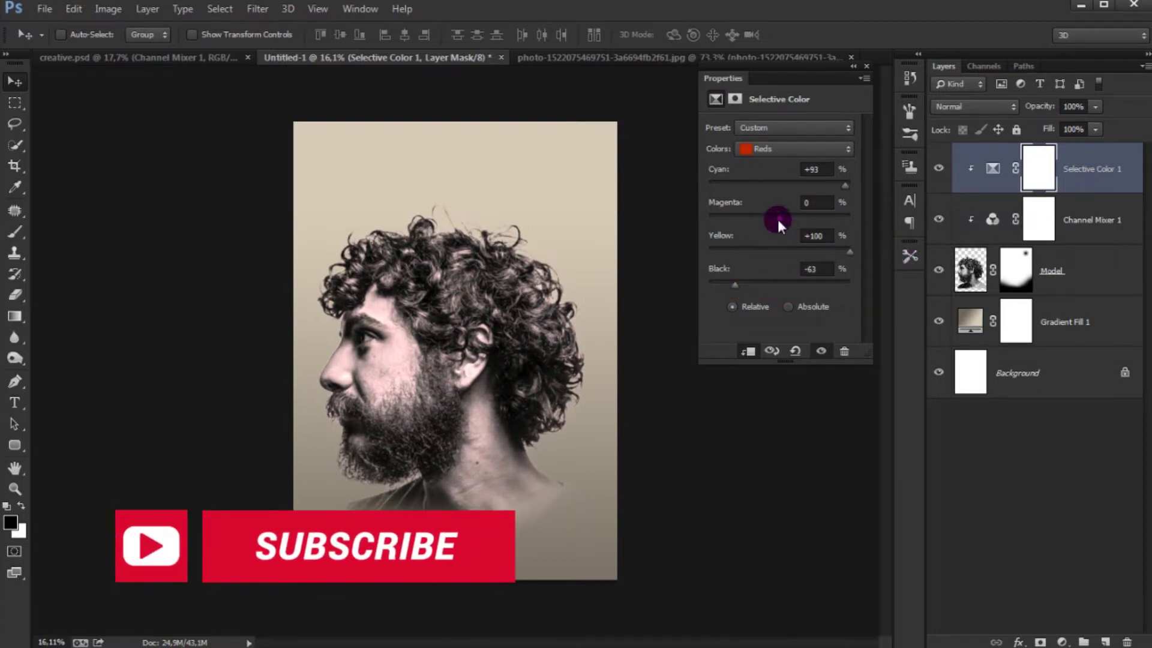
{"action": "left_click_drag", "start_coordinate": [847, 218], "coordinate": [752, 226]}
{"action": "left_click", "coordinate": [1060, 641]}
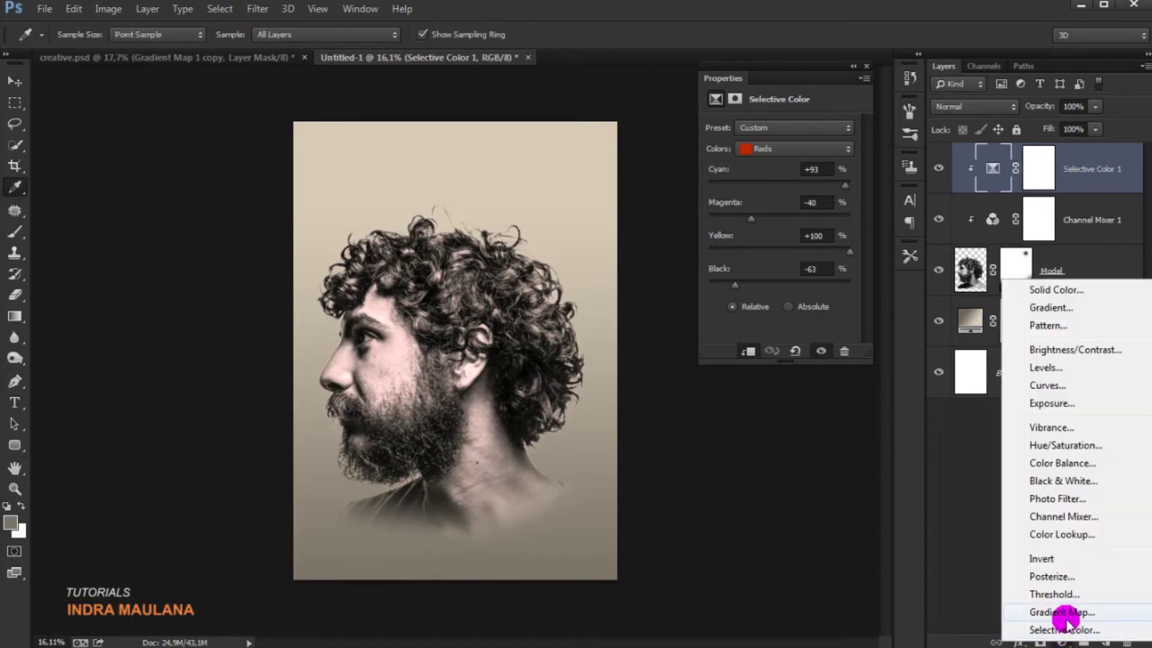
- Add a Gradient Map adjustment layer over the whole image in Color blend mode
{"action": "left_click", "coordinate": [1062, 612]}
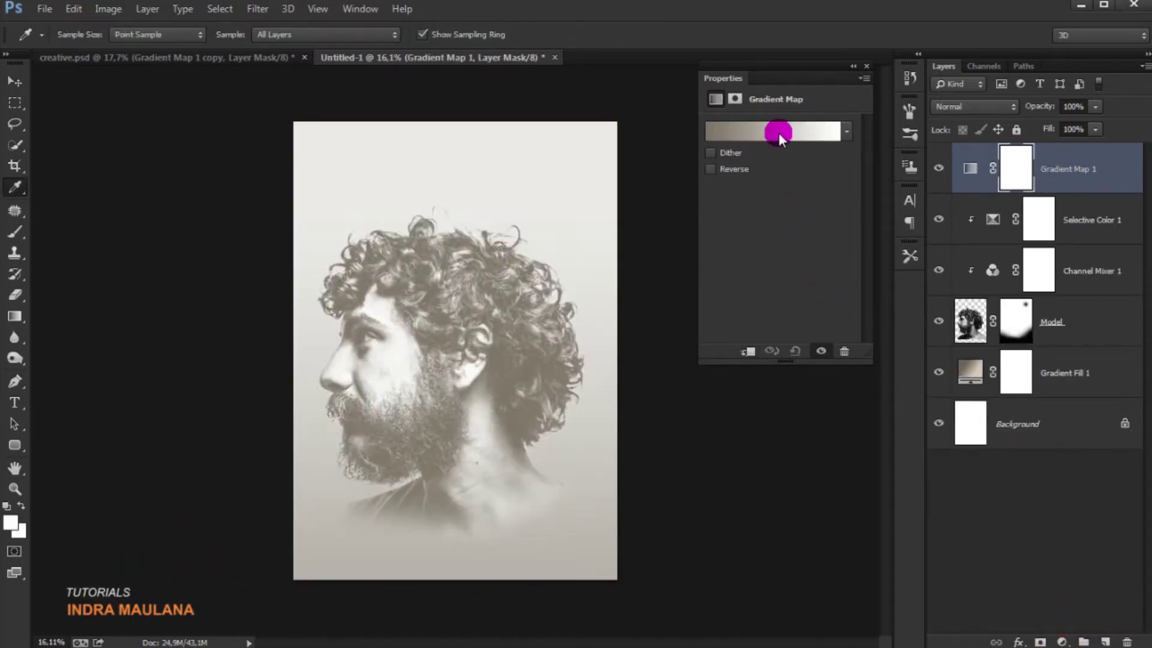
{"action": "left_click", "coordinate": [974, 105]}
{"action": "left_click", "coordinate": [949, 502]}
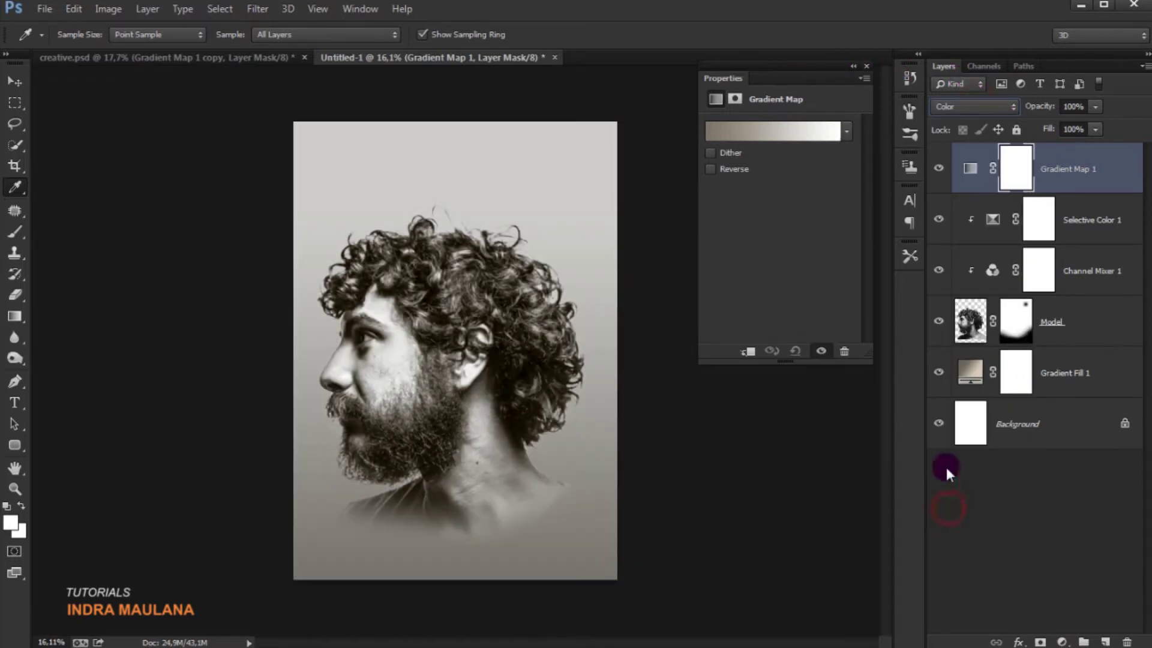
{"action": "left_click", "coordinate": [939, 168]}
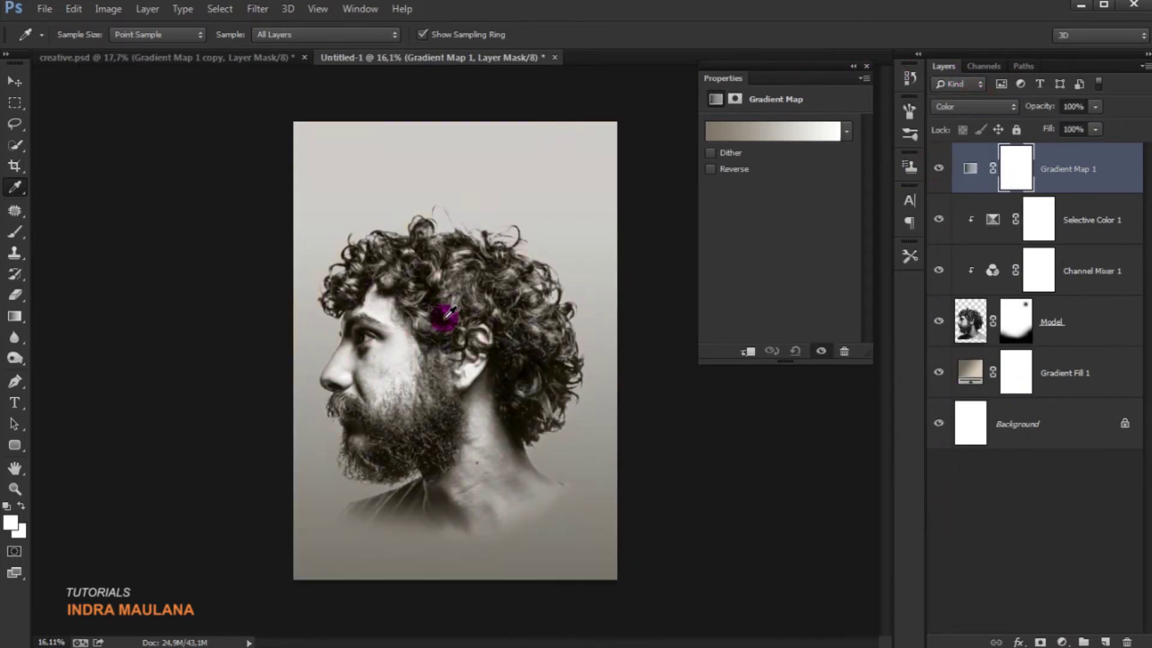
- Change the gradient's dark left stop to a deep grey-brown (675c48)
{"action": "left_click", "coordinate": [748, 133]}
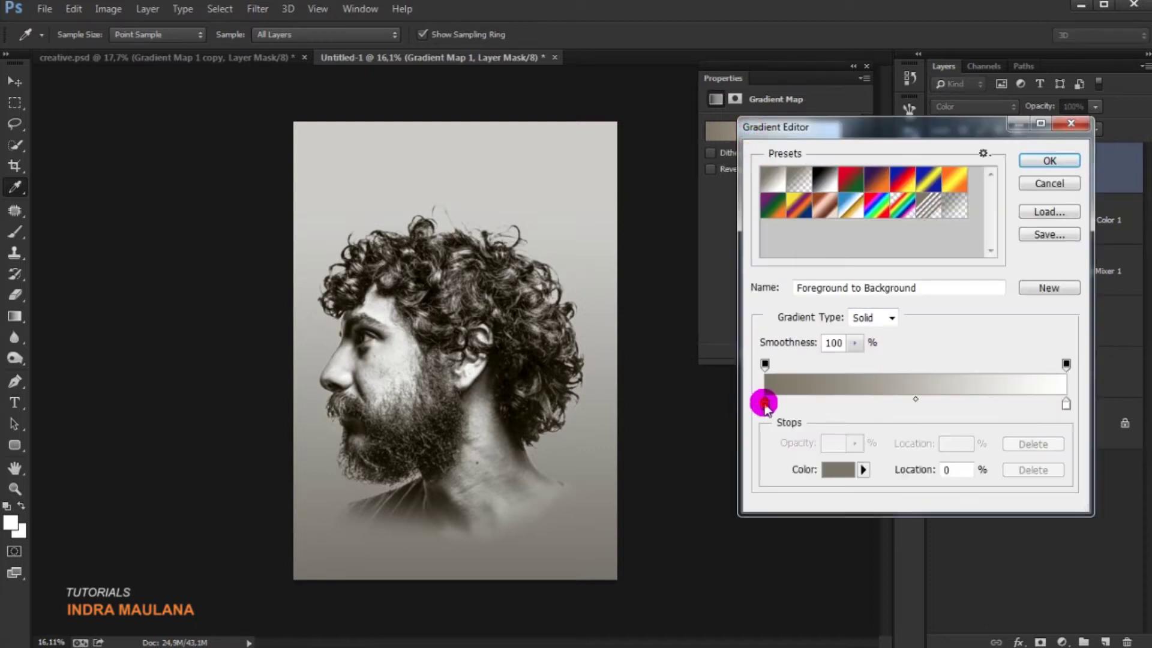
{"action": "double_click", "coordinate": [763, 401]}
{"action": "left_click", "coordinate": [745, 358]}
{"action": "mouse_move", "coordinate": [746, 359]}
{"action": "left_mouse_down"}
{"action": "mouse_move", "coordinate": [773, 398]}
{"action": "mouse_move", "coordinate": [769, 378]}
{"action": "left_mouse_up"}
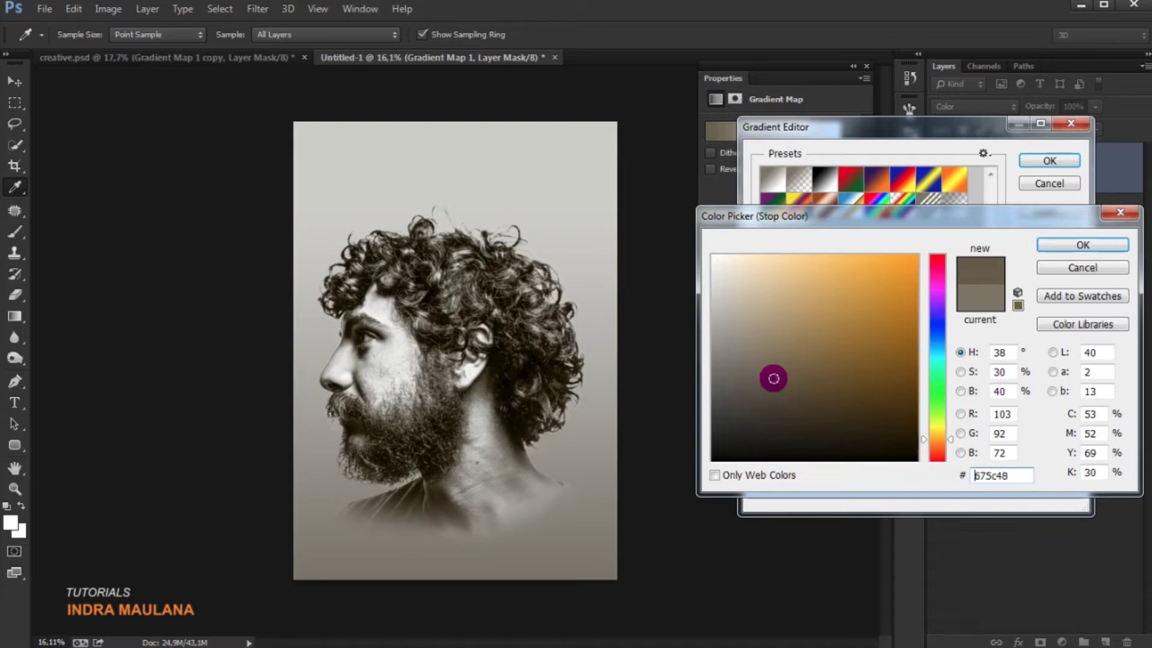
{"action": "left_click", "coordinate": [1113, 245]}
{"action": "left_click", "coordinate": [1059, 160]}
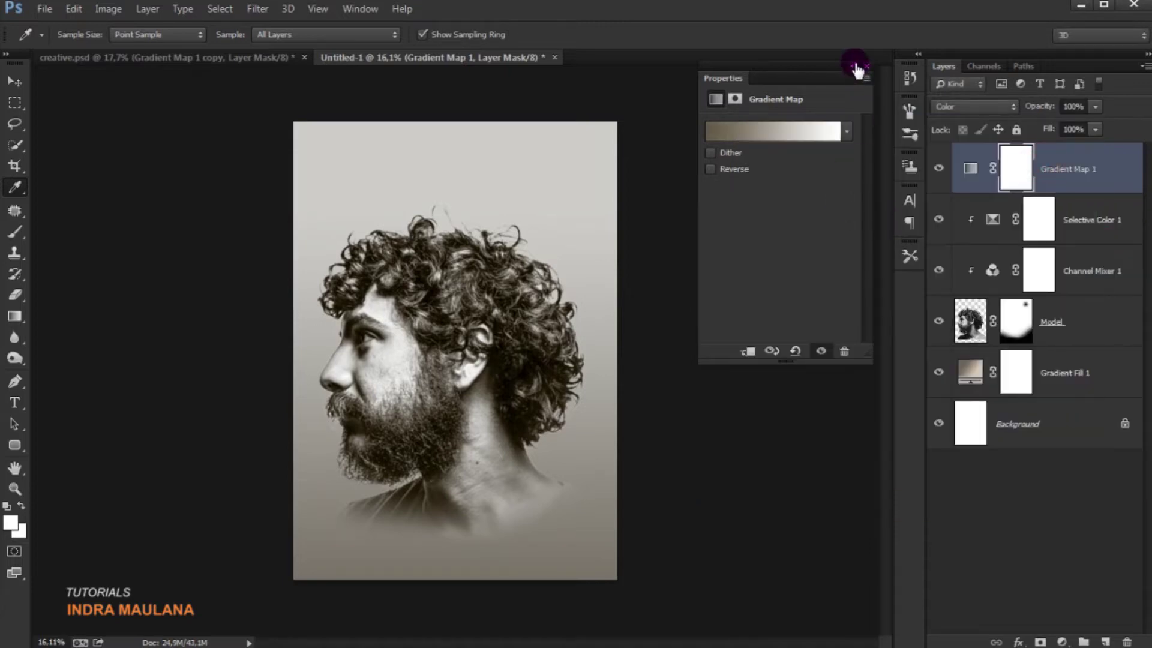
{"action": "left_click", "coordinate": [10, 84]}
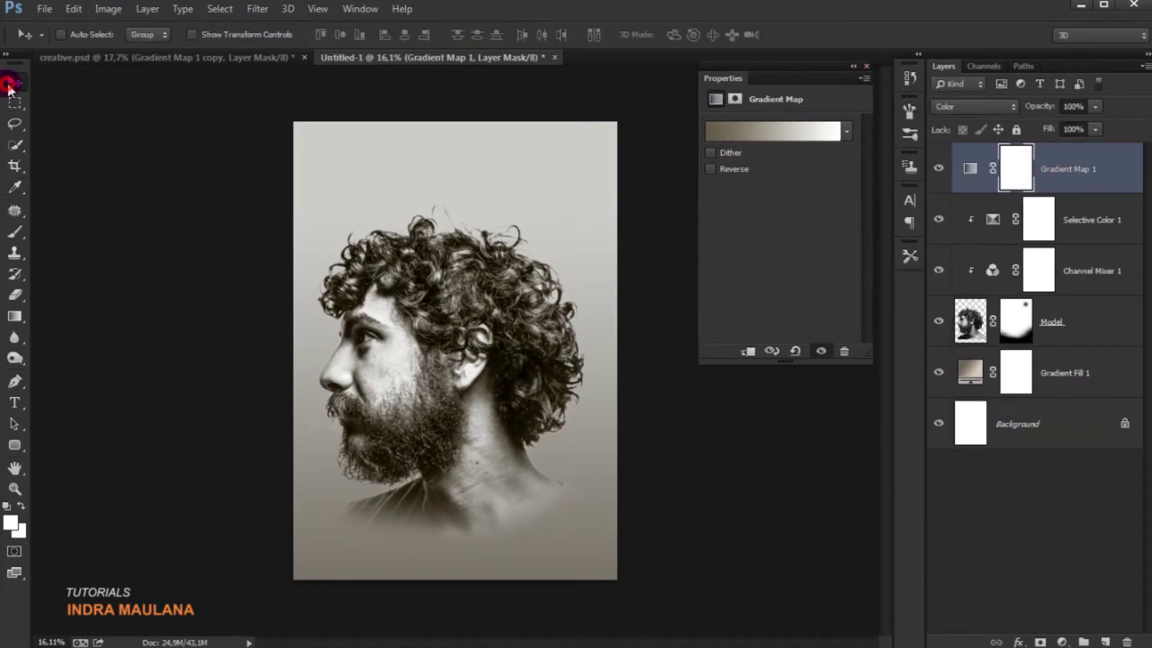
- Duplicate Gradient Map 1 and set the copy to Normal blending at 30% opacity
{"action": "left_click", "coordinate": [867, 66]}
{"action": "scroll", "coordinate": [412, 408], "scroll_direction": "up", "scroll_amount": 1}
{"action": "scroll", "coordinate": [412, 412], "scroll_direction": "up", "scroll_amount": 1}
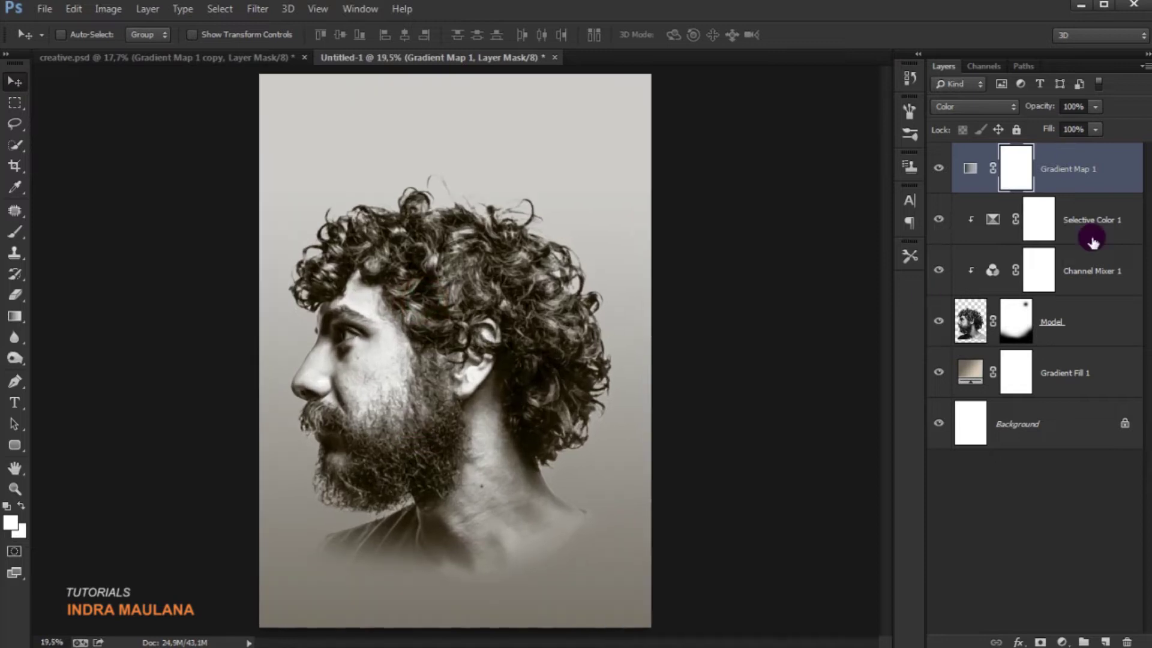
{"action": "left_click", "coordinate": [939, 168]}
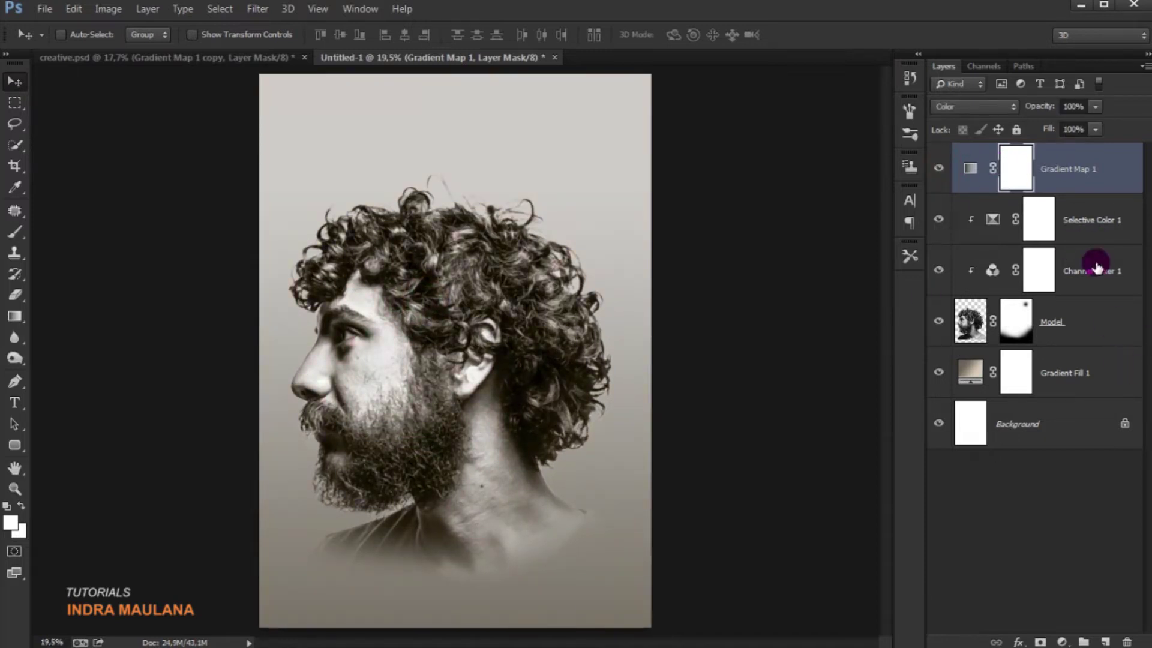
{"action": "left_click_drag", "start_coordinate": [1093, 160], "coordinate": [1105, 642]}
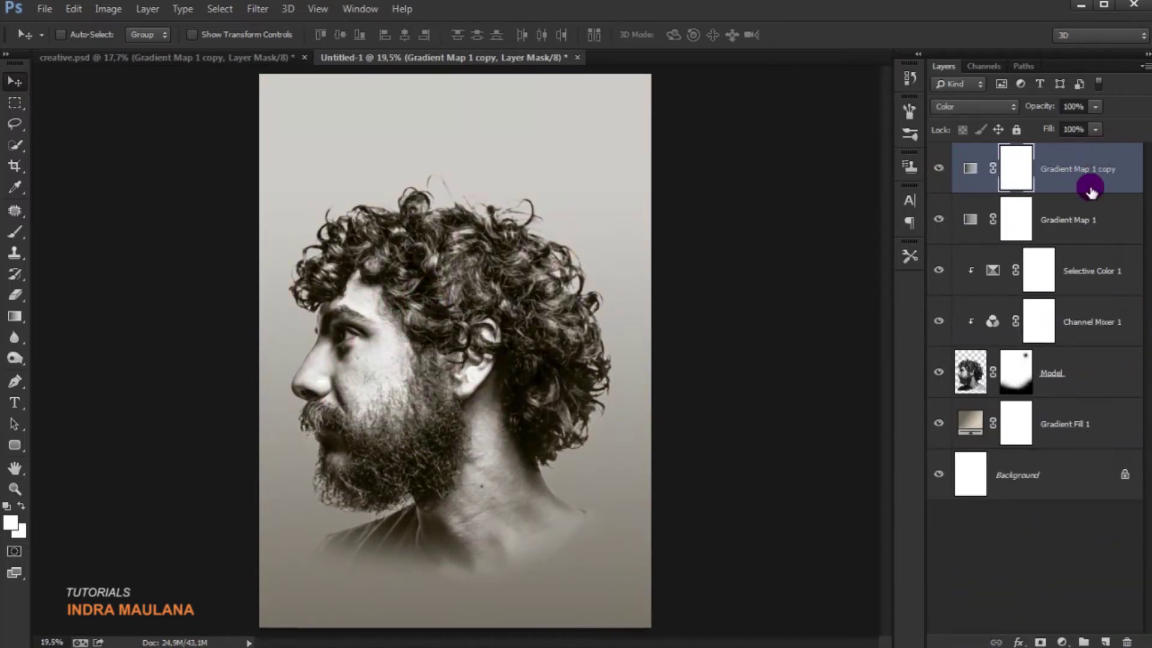
{"action": "left_click", "coordinate": [991, 107]}
{"action": "left_click", "coordinate": [954, 118]}
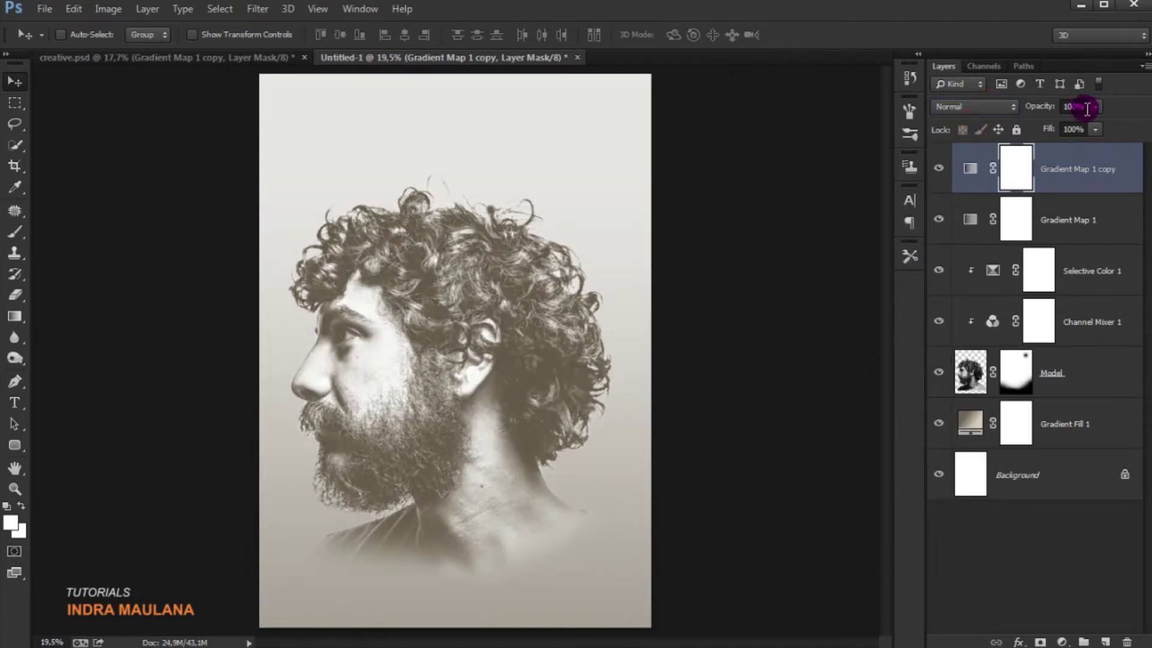
{"action": "type", "text": "30"}
{"action": "key", "text": "Return"}
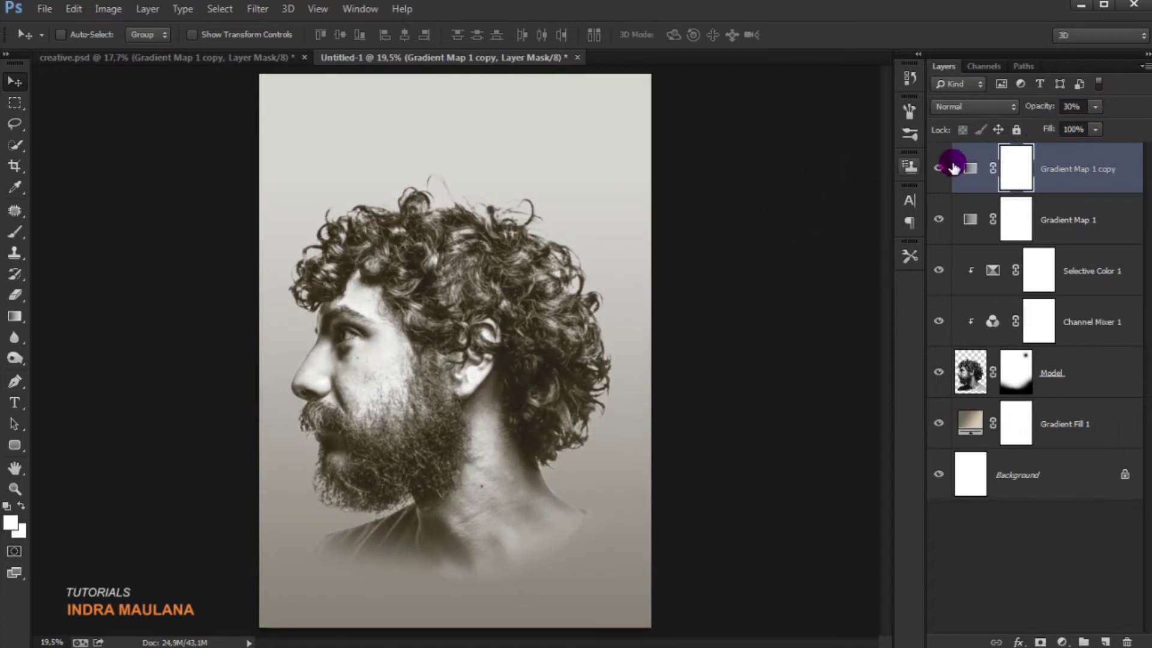
{"action": "left_click", "coordinate": [938, 168]}
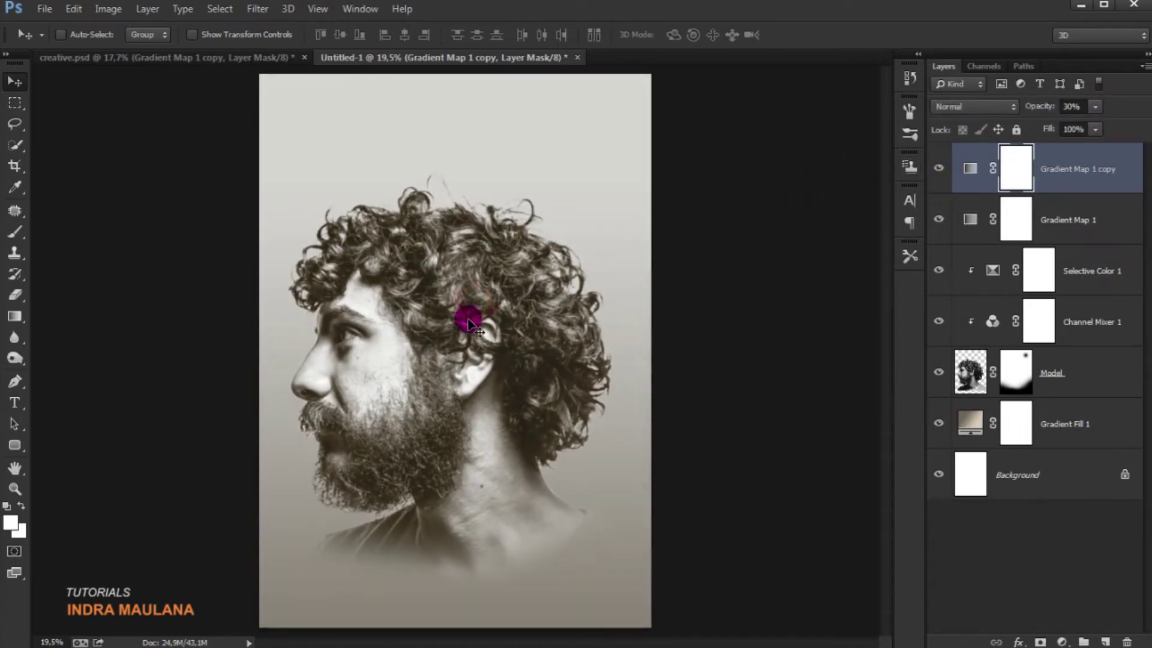
{"action": "scroll", "coordinate": [468, 322], "scroll_direction": "up", "scroll_amount": 1}
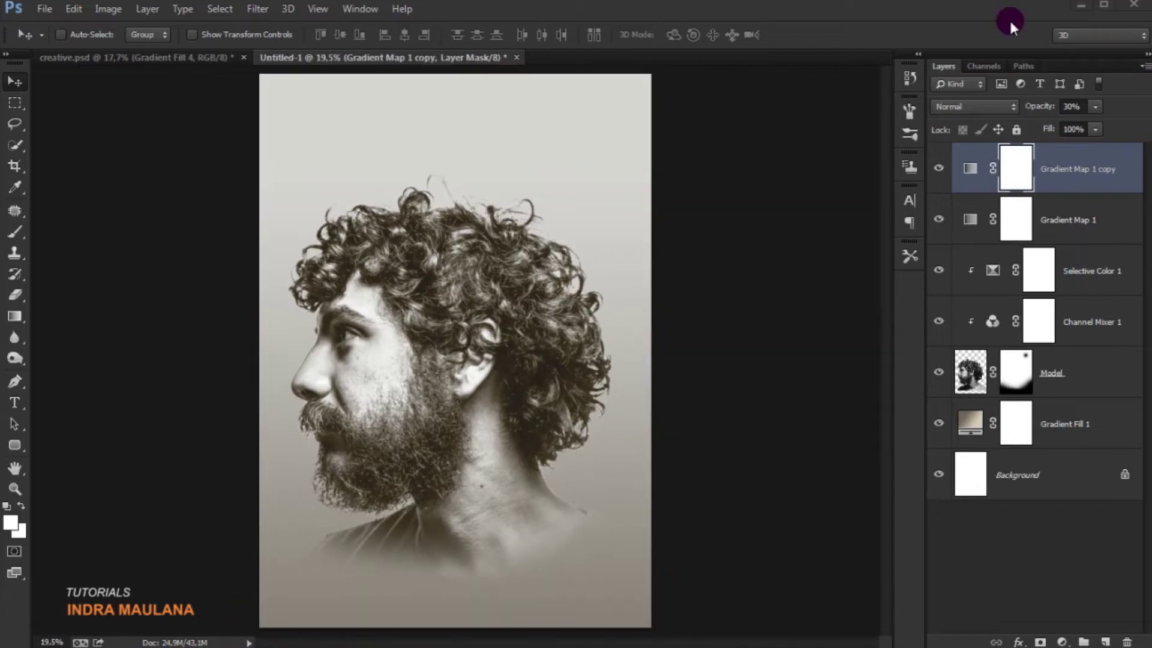
- Add a reversed radial Gradient Fill at 288% scale and lower it to 71% opacity
{"action": "left_click", "coordinate": [1064, 642]}
{"action": "left_click", "coordinate": [1054, 304]}
{"action": "left_click", "coordinate": [938, 329]}
{"action": "left_click", "coordinate": [927, 364]}
{"action": "left_click", "coordinate": [916, 409]}
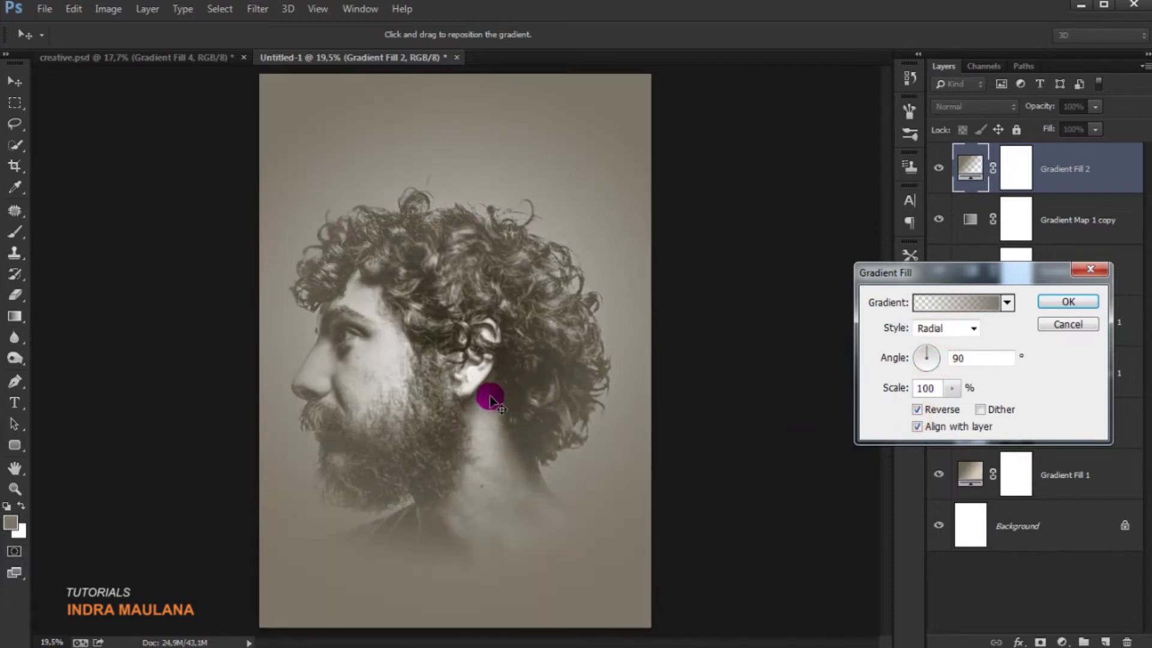
{"action": "left_click_drag", "start_coordinate": [952, 388], "coordinate": [972, 407]}
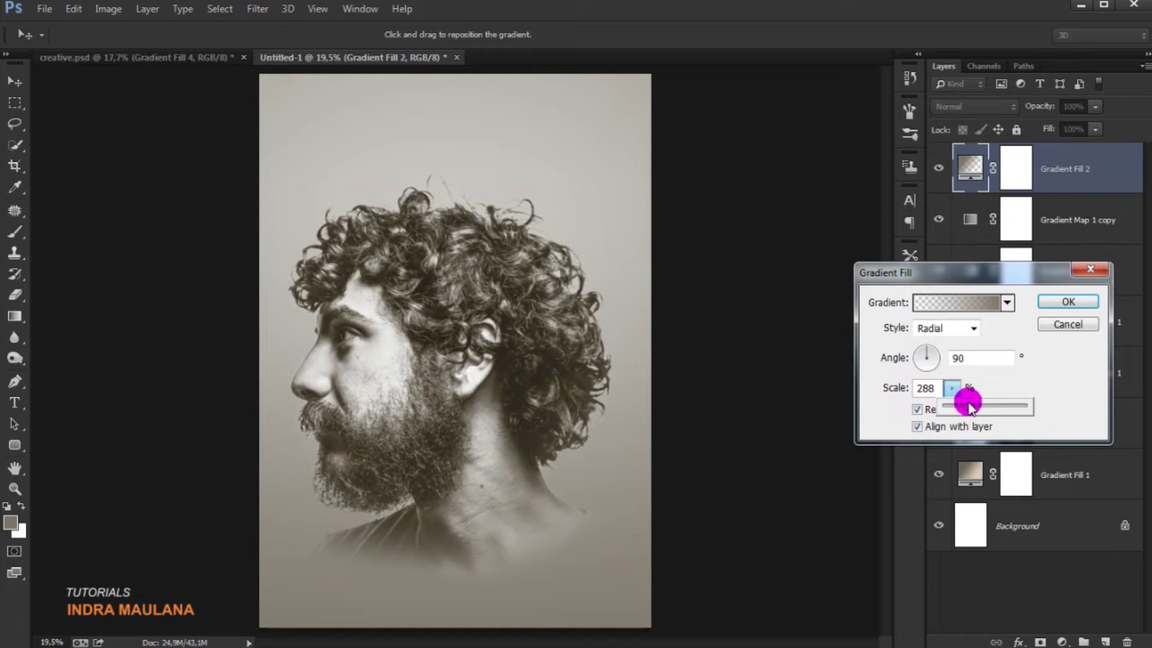
{"action": "left_click", "coordinate": [1083, 303]}
{"action": "left_click", "coordinate": [1095, 107]}
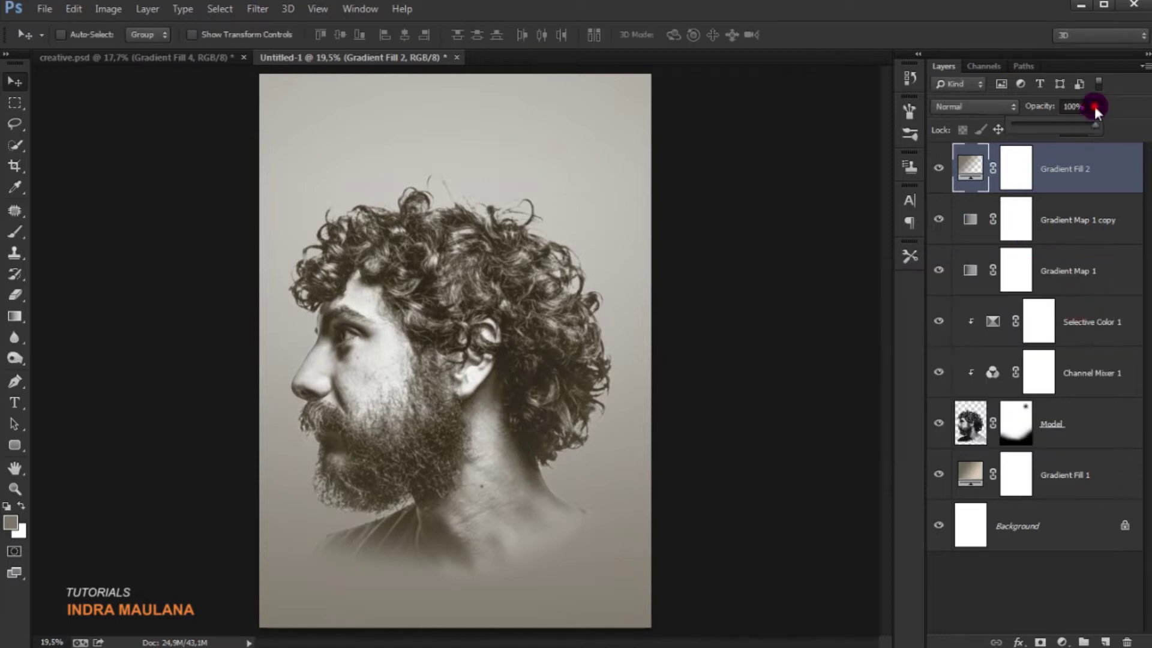
{"action": "left_click_drag", "start_coordinate": [1079, 130], "coordinate": [1071, 124]}
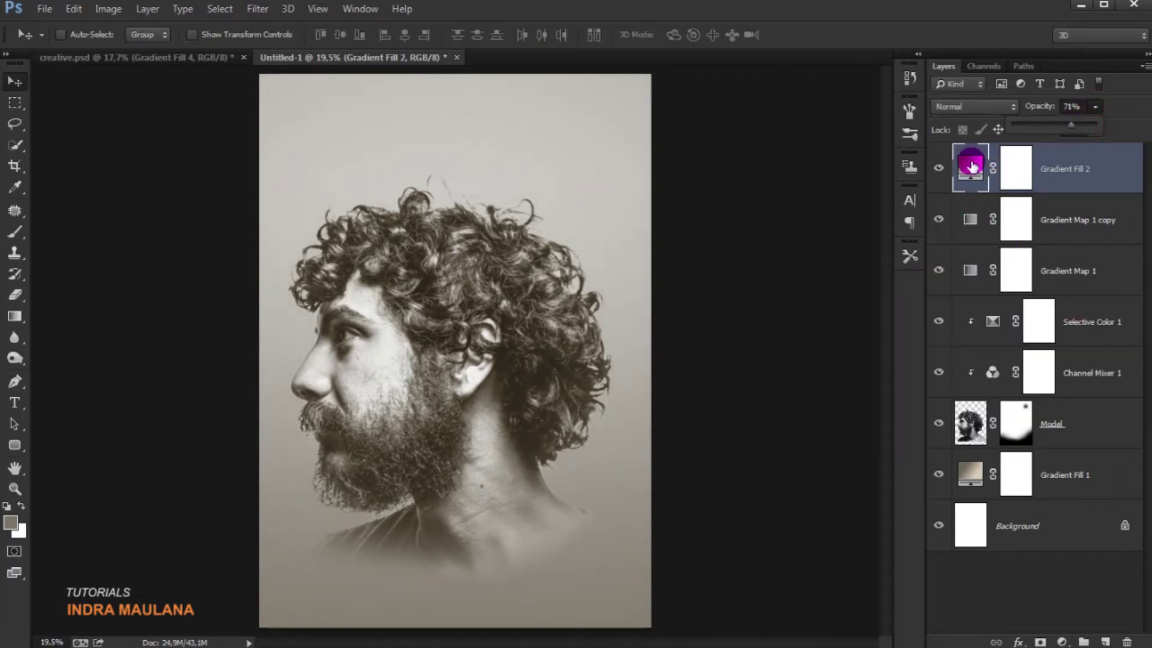
{"action": "left_click", "coordinate": [940, 168]}
{"action": "scroll", "coordinate": [510, 360], "scroll_direction": "down", "scroll_amount": 1}
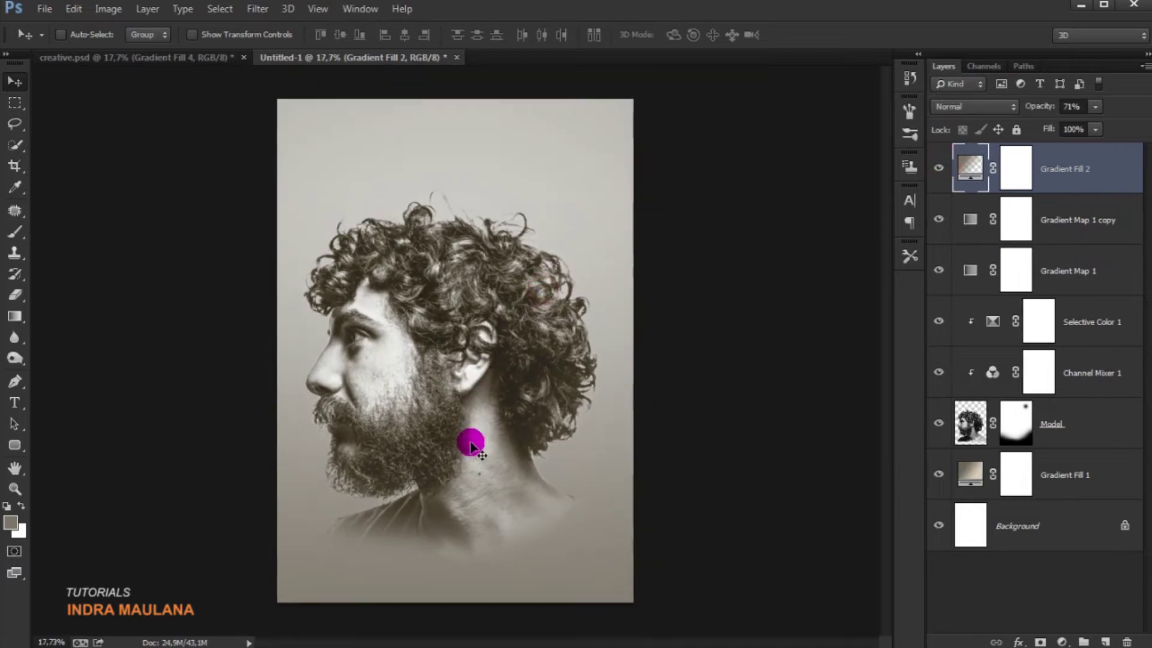
- Paint white into the Gradient Fill 2 mask over the portrait
{"action": "left_click", "coordinate": [1023, 174]}
{"action": "left_click", "coordinate": [15, 230]}
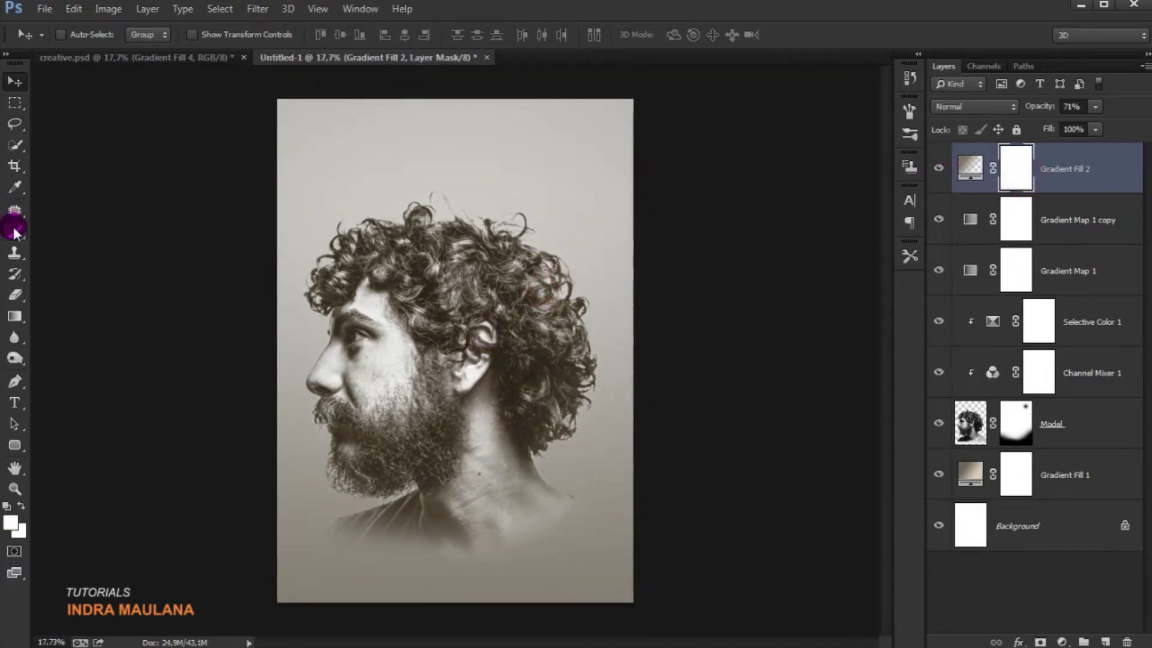
{"action": "mouse_move", "coordinate": [471, 368]}
{"action": "left_mouse_down"}
{"action": "mouse_move", "coordinate": [421, 426]}
{"action": "mouse_move", "coordinate": [438, 312]}
{"action": "left_mouse_up"}
{"action": "left_click", "coordinate": [8, 83]}
- Add a new empty layer above Gradient Fill 1, beneath the Model layer
{"action": "left_click", "coordinate": [1045, 427]}
{"action": "left_click", "coordinate": [936, 423]}
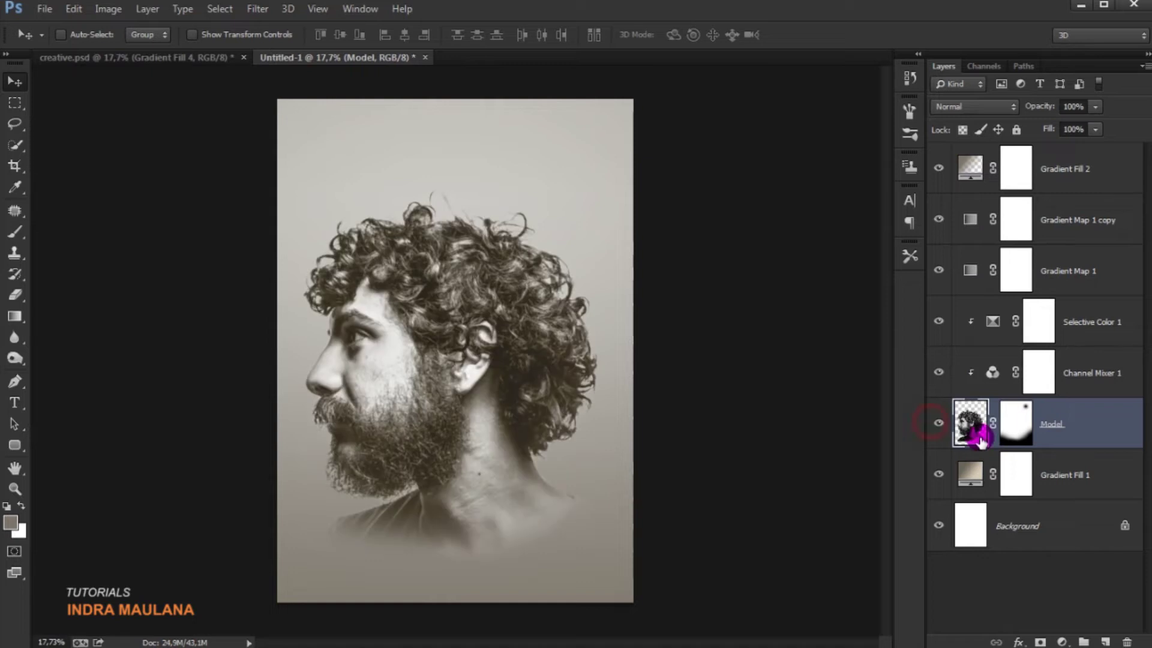
{"action": "left_click", "coordinate": [1071, 474]}
{"action": "left_click", "coordinate": [1105, 641]}
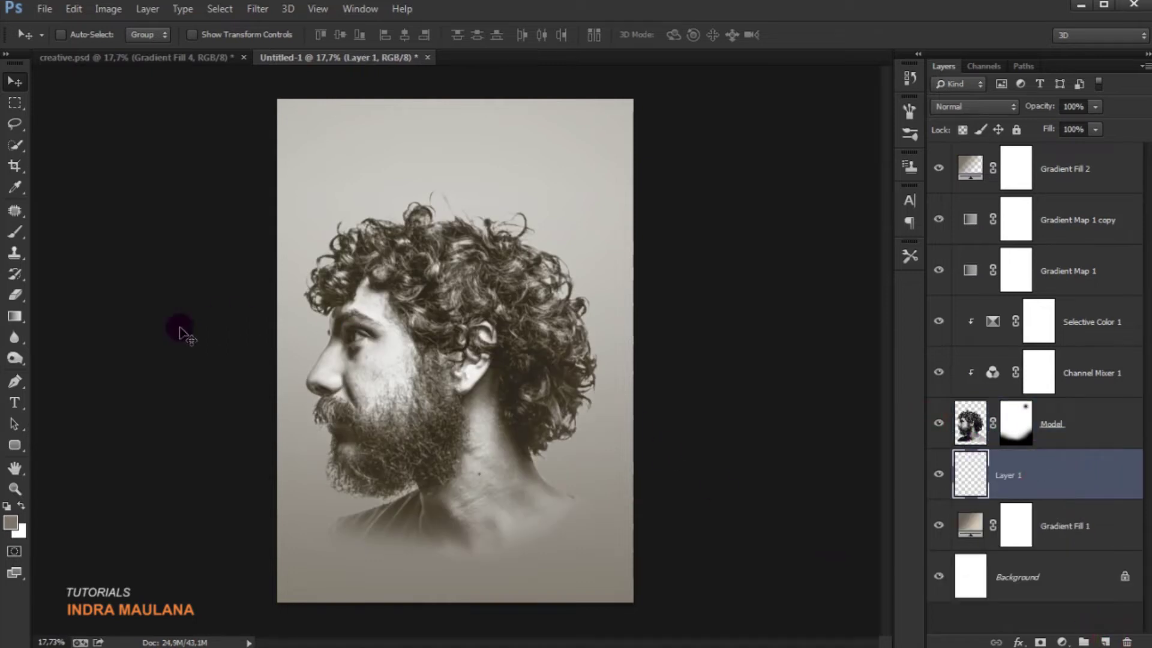
- Stamp a 2500 px watercolour brush texture onto Layer 1
{"action": "left_click", "coordinate": [12, 234]}
{"action": "right_click", "coordinate": [480, 235]}
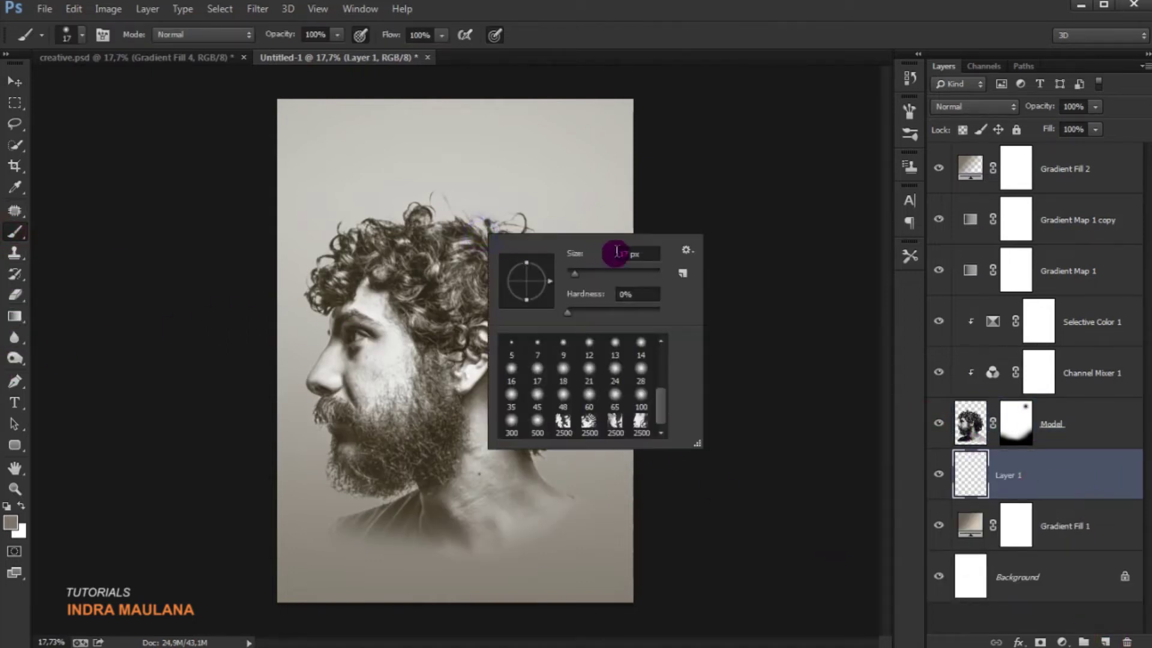
{"action": "left_click", "coordinate": [641, 423]}
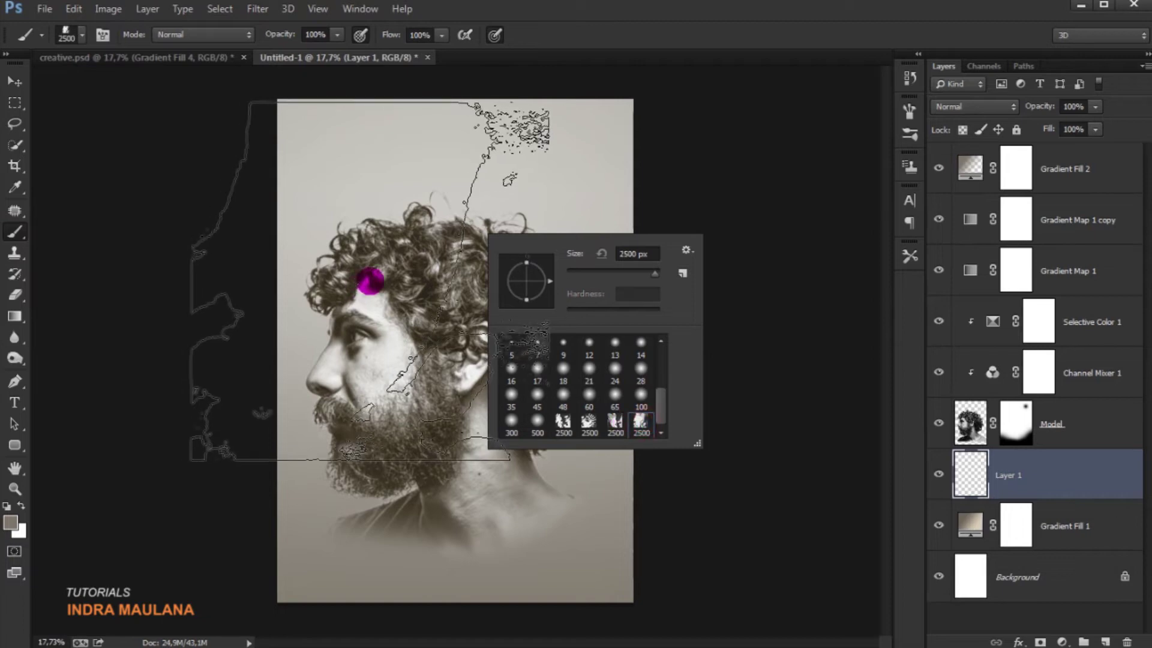
{"action": "left_click", "coordinate": [564, 422]}
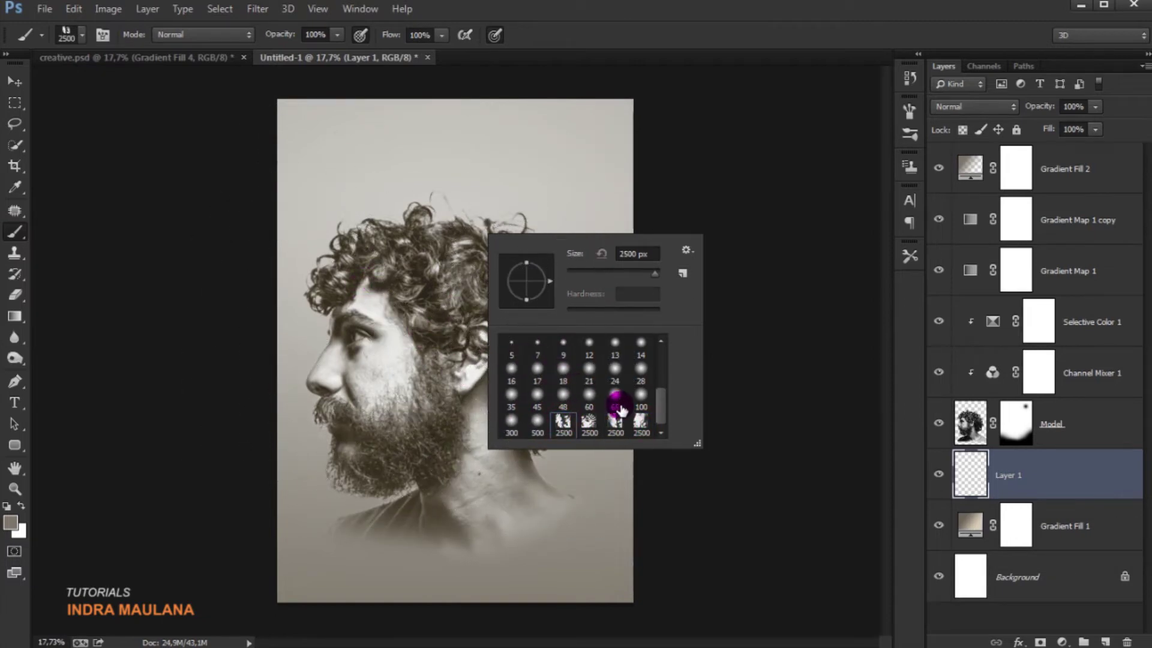
{"action": "left_click_drag", "start_coordinate": [662, 402], "coordinate": [662, 423]}
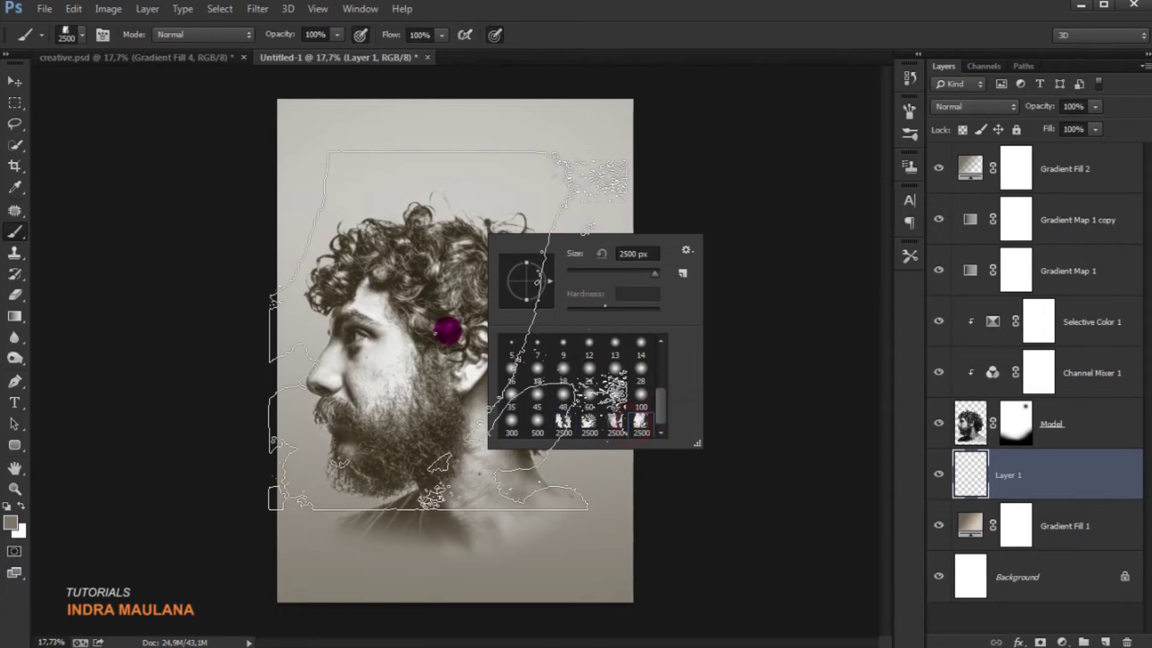
{"action": "left_click", "coordinate": [442, 329]}
{"action": "key", "text": "ctrl+z"}
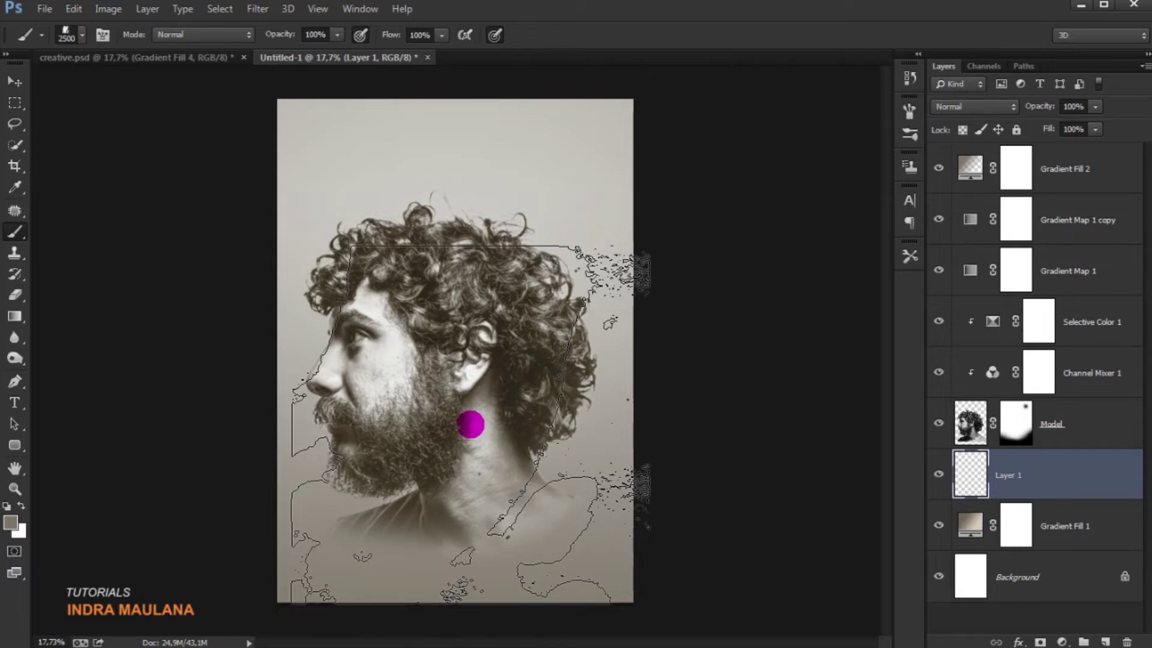
{"action": "left_click", "coordinate": [465, 414]}
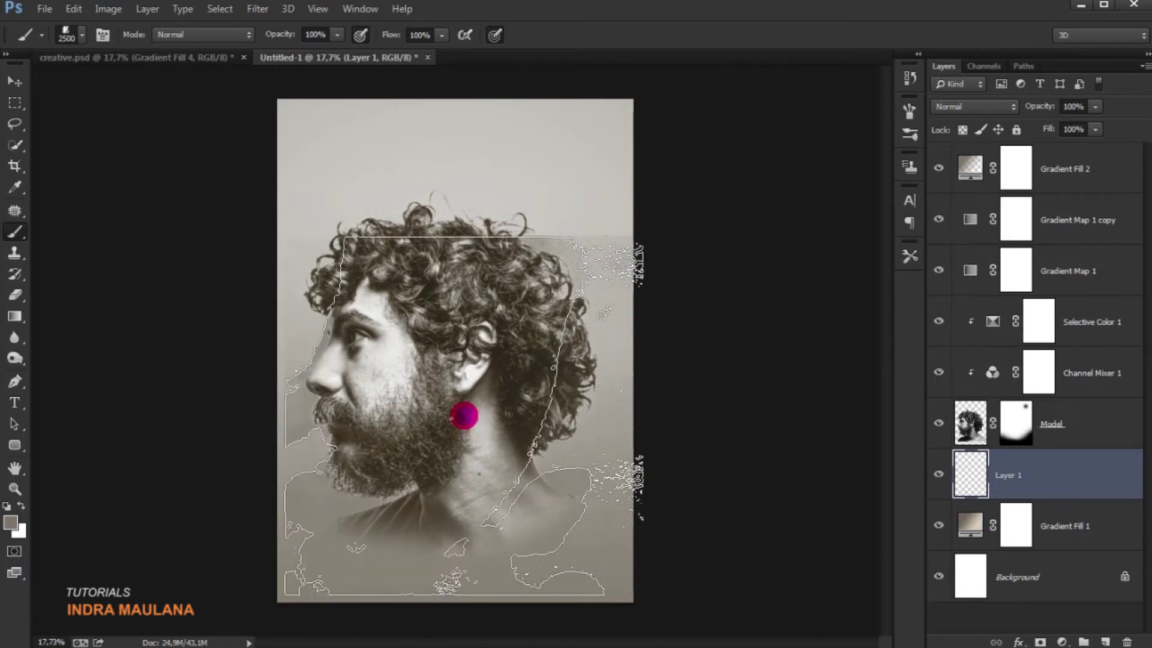
{"action": "left_click", "coordinate": [15, 78]}
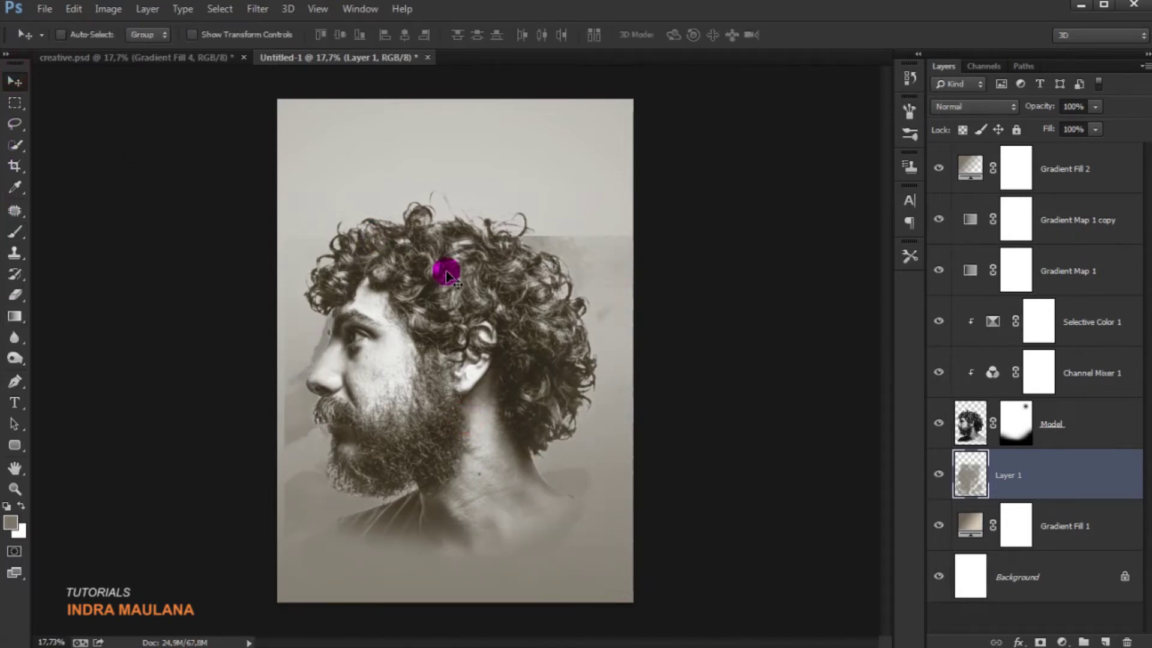
- Free-transform the Layer 1 texture to cover the poster and align it with the top edge
{"action": "key", "text": "ctrl+t"}
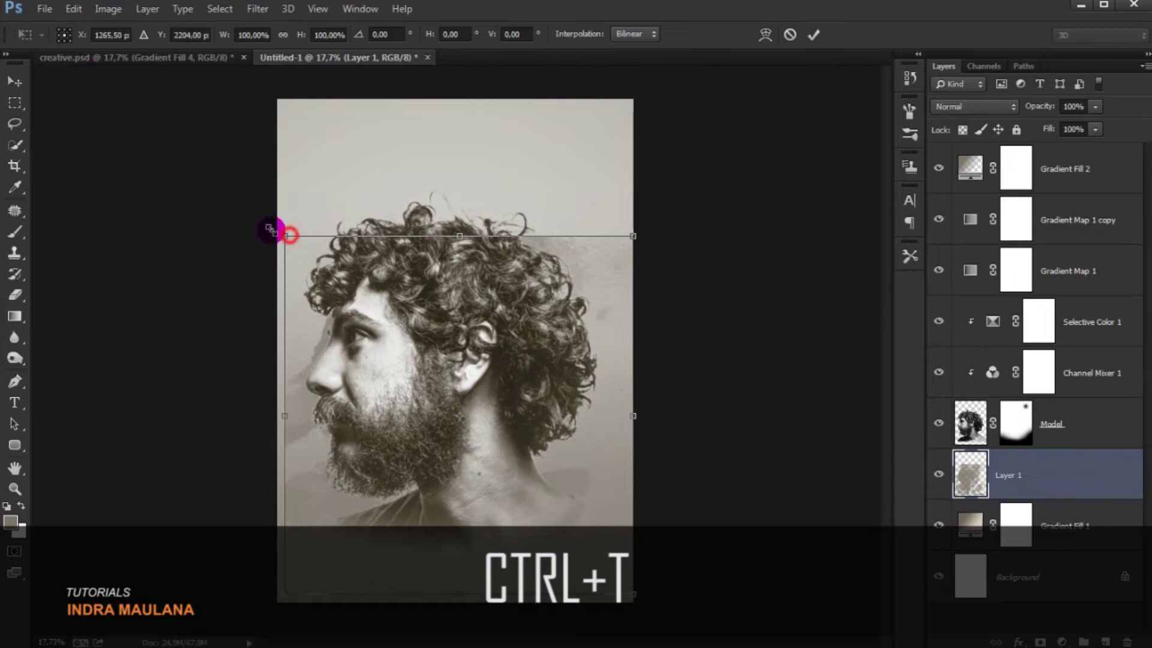
{"action": "left_click_drag", "start_coordinate": [289, 234], "coordinate": [271, 222]}
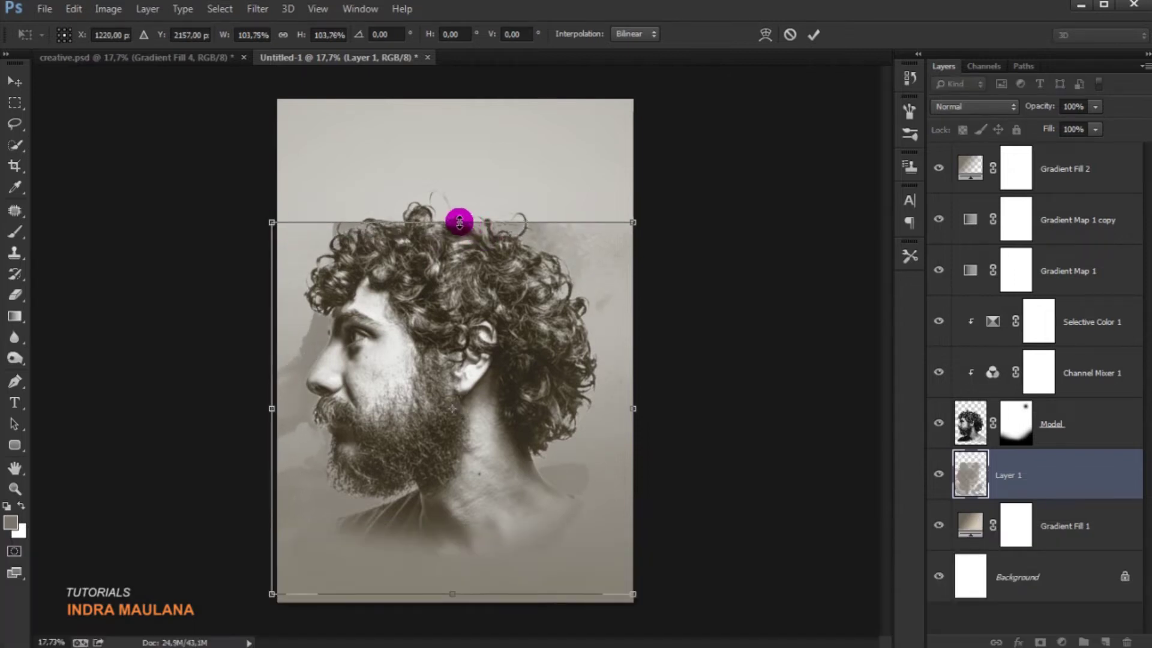
{"action": "left_click_drag", "start_coordinate": [460, 222], "coordinate": [451, 93]}
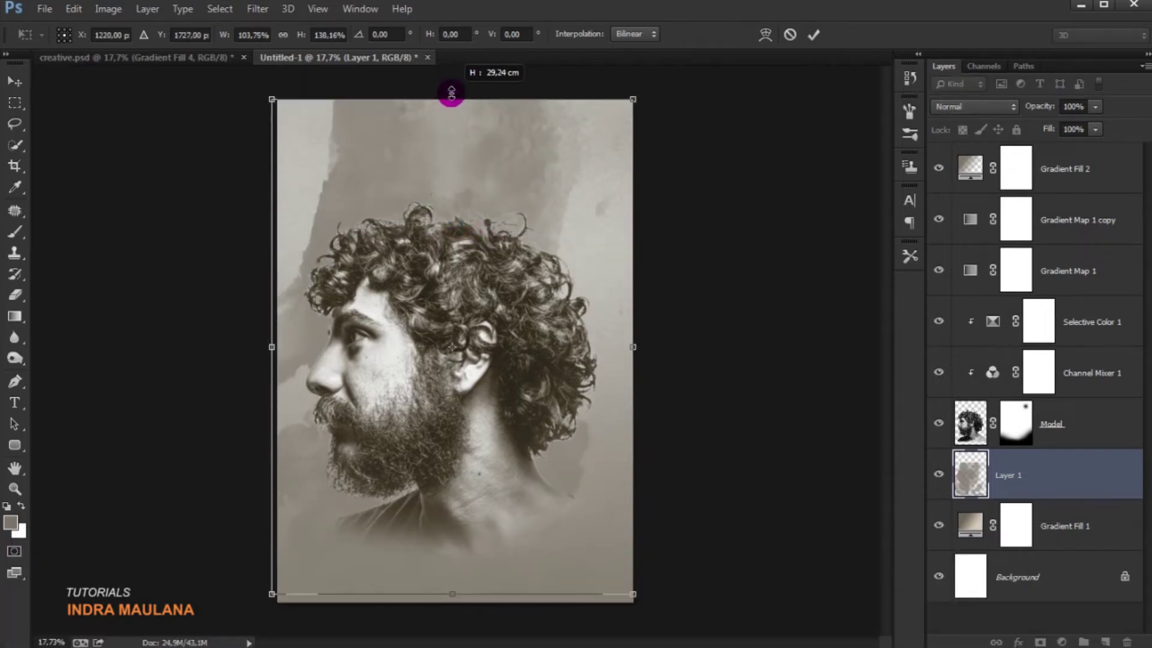
{"action": "left_click_drag", "start_coordinate": [633, 347], "coordinate": [664, 347]}
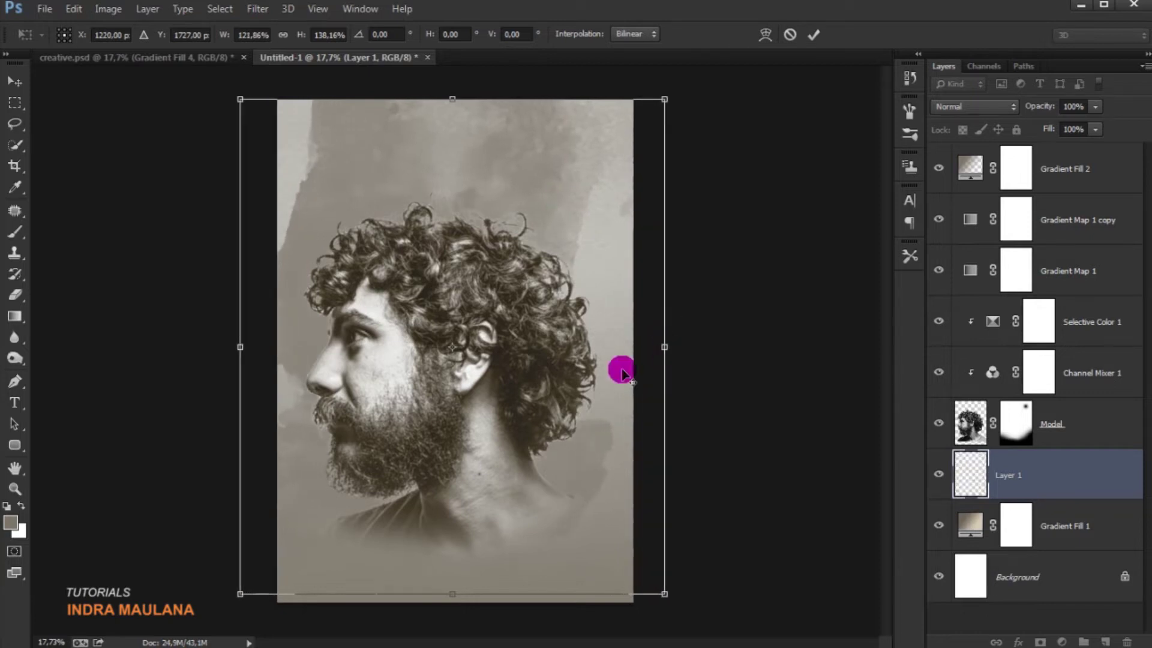
{"action": "left_click", "coordinate": [813, 34]}
{"action": "left_click_drag", "start_coordinate": [555, 141], "coordinate": [562, 164]}
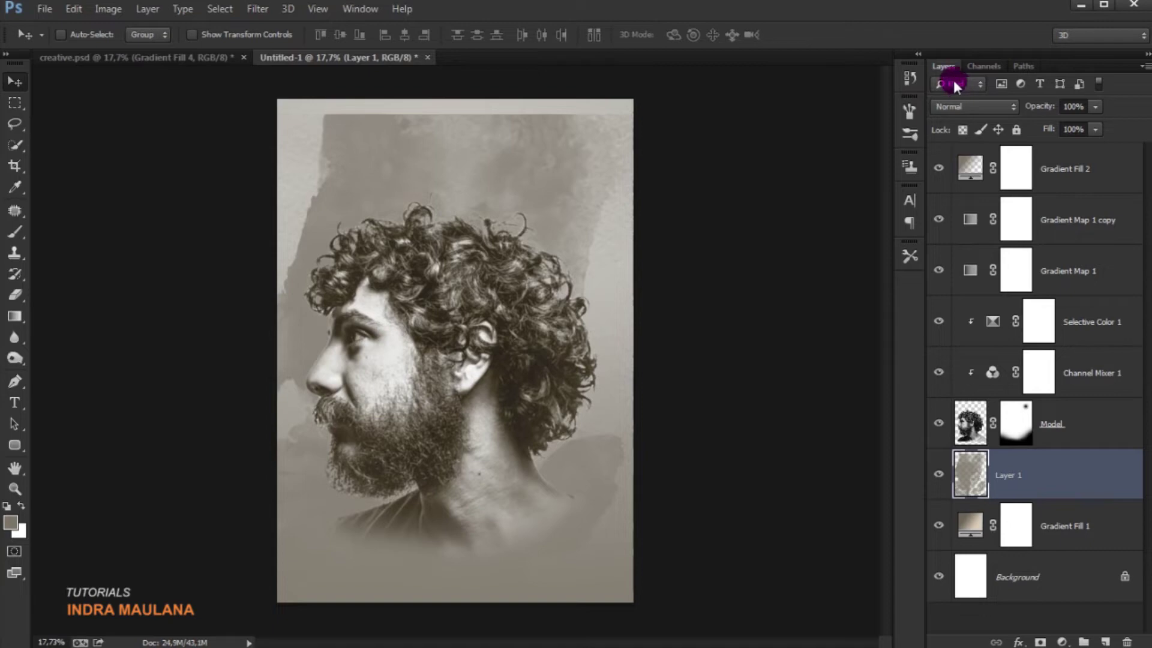
{"action": "left_click_drag", "start_coordinate": [558, 118], "coordinate": [548, 102]}
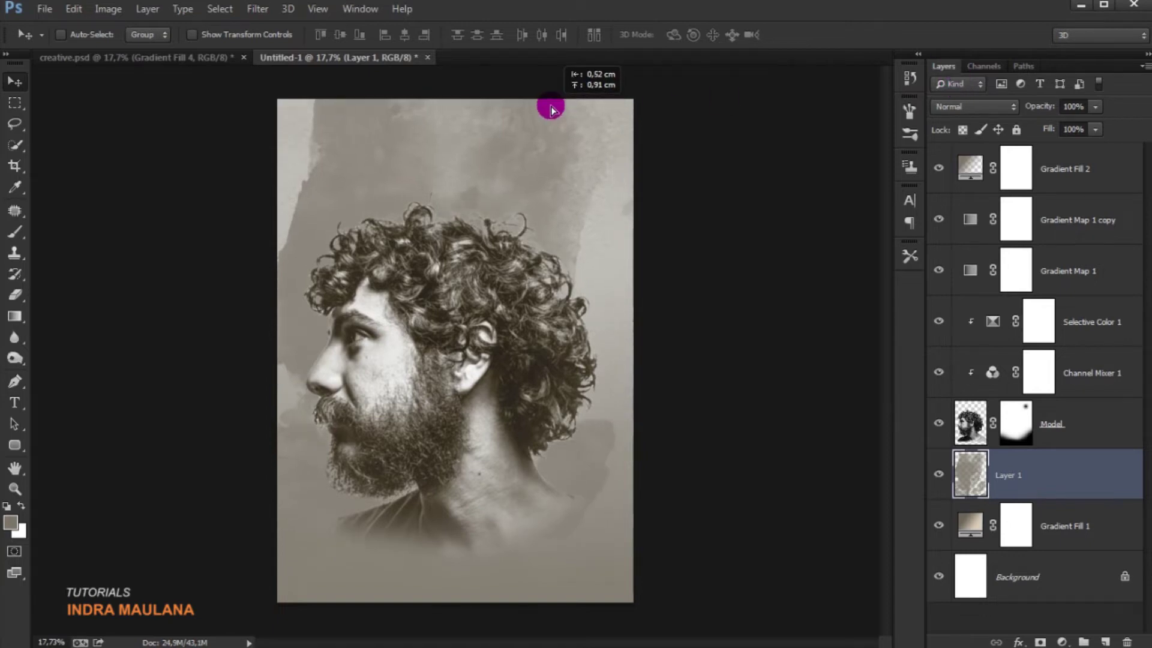
- Blend Layer 1 in Divide mode and reposition the texture
{"action": "left_click", "coordinate": [1068, 480]}
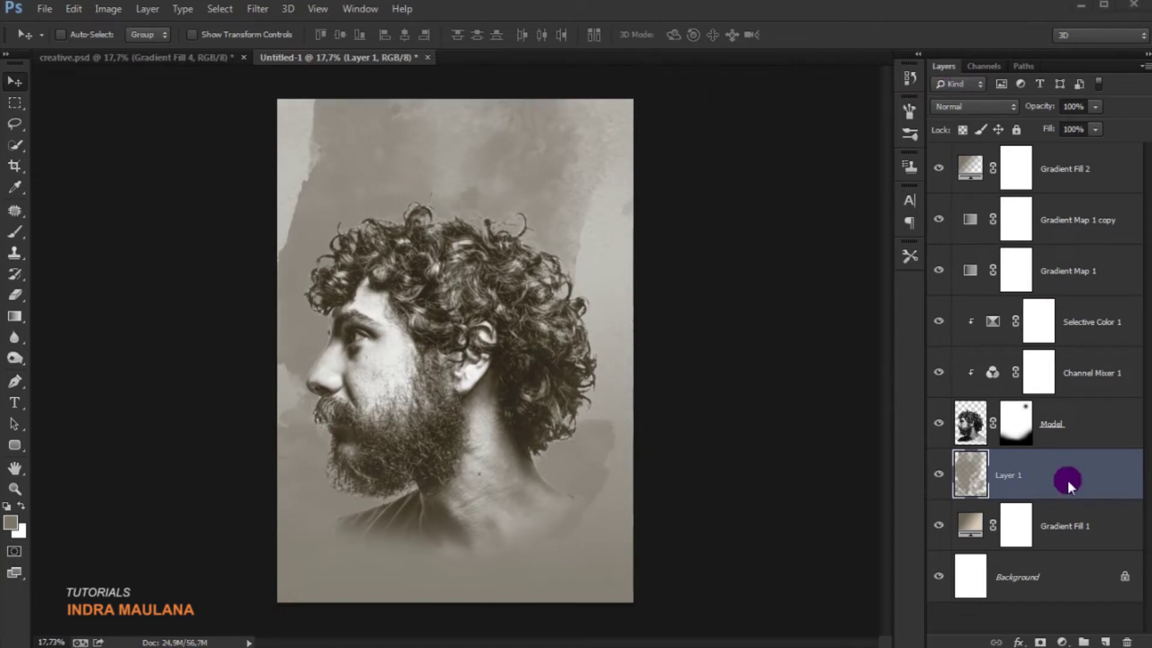
{"action": "left_click", "coordinate": [944, 110]}
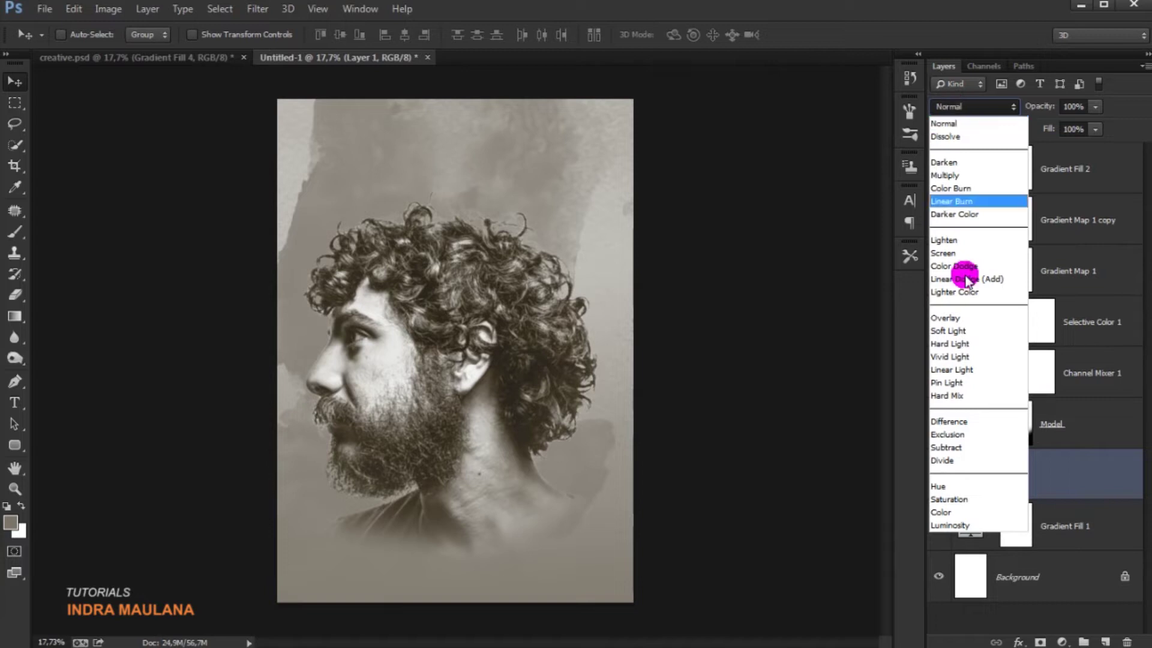
{"action": "left_click", "coordinate": [954, 460]}
{"action": "left_click_drag", "start_coordinate": [516, 201], "coordinate": [530, 188]}
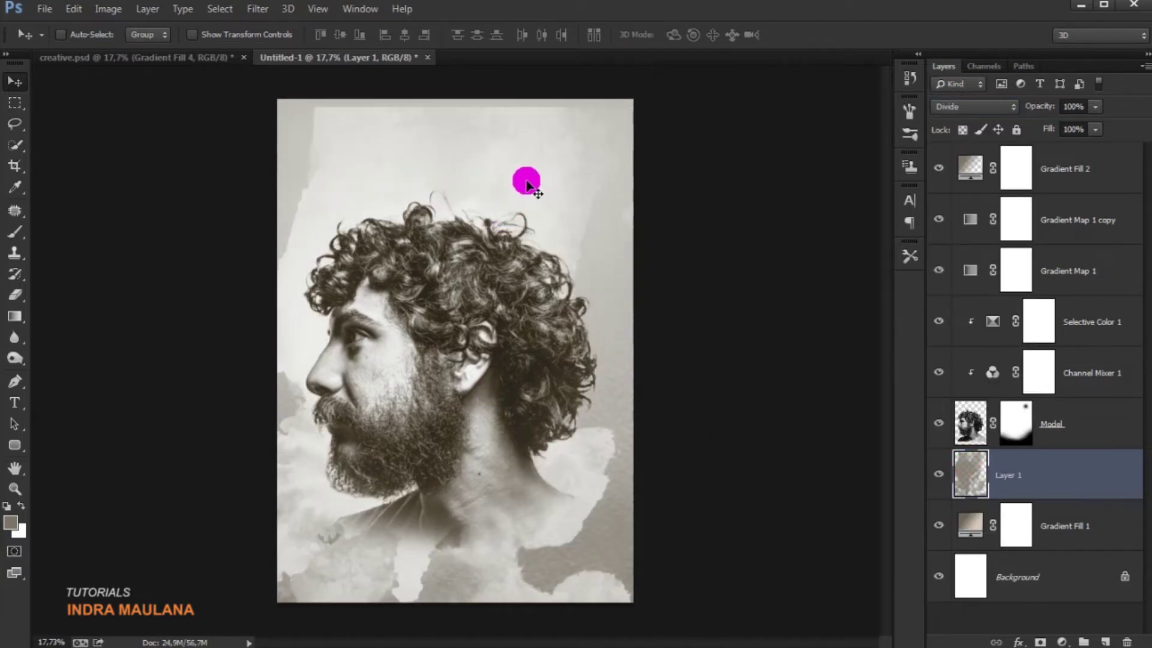
- Transform the texture again, making it slightly taller and wider
{"action": "left_click", "coordinate": [73, 11]}
{"action": "left_click", "coordinate": [213, 311]}
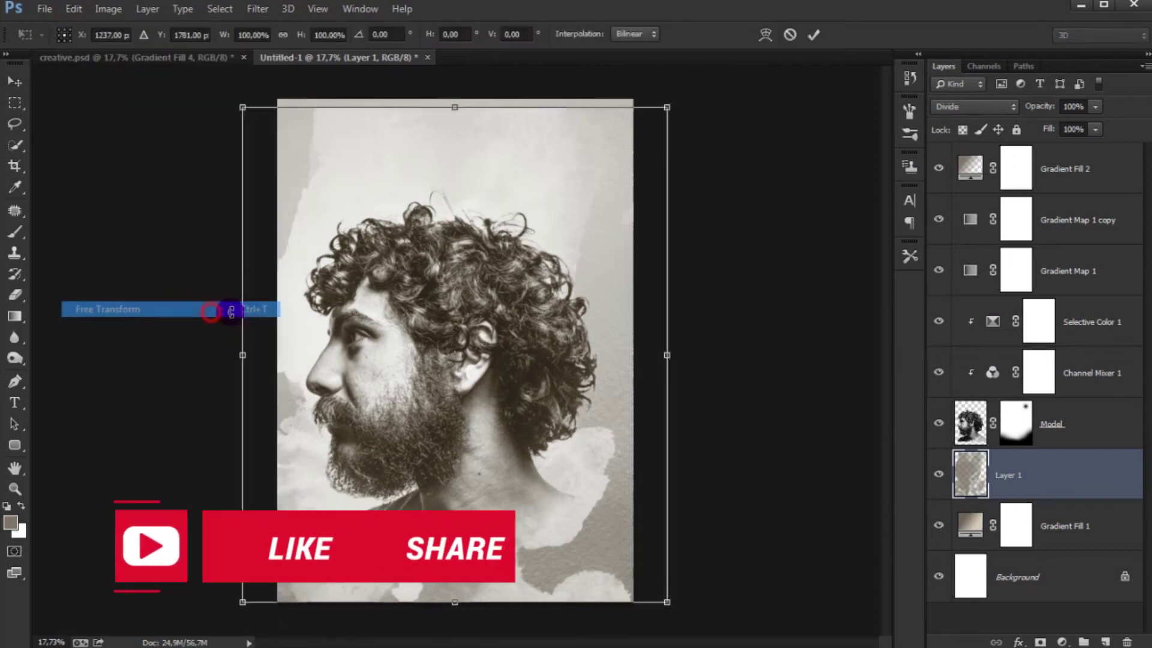
{"action": "left_click_drag", "start_coordinate": [456, 106], "coordinate": [455, 99]}
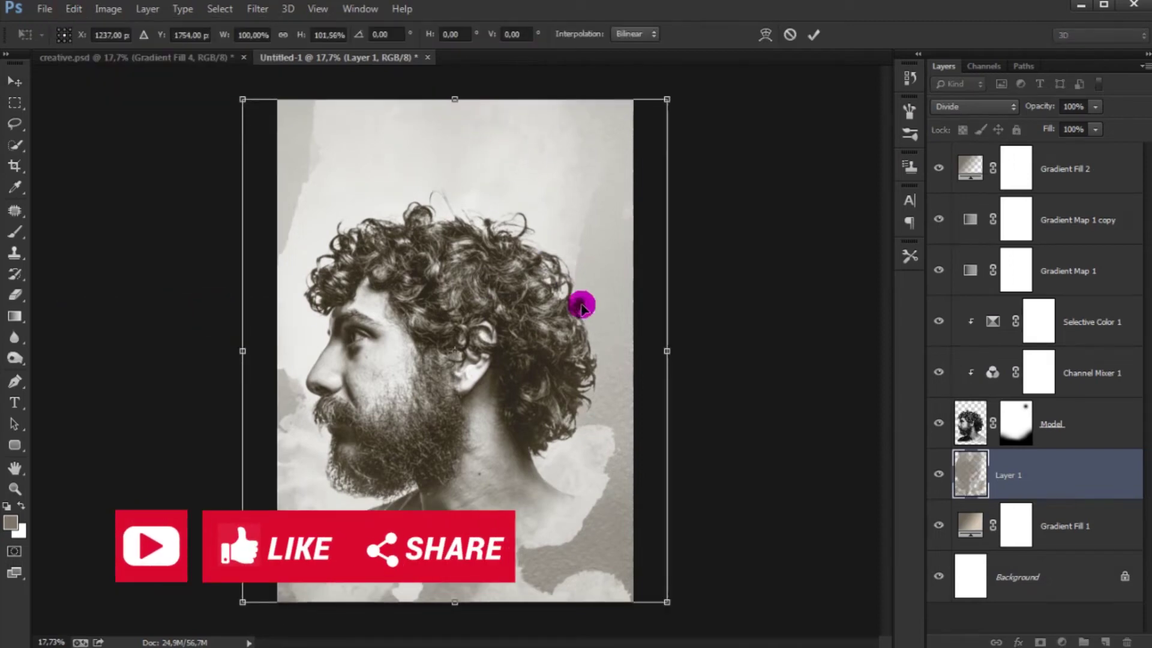
{"action": "left_click_drag", "start_coordinate": [666, 351], "coordinate": [674, 351]}
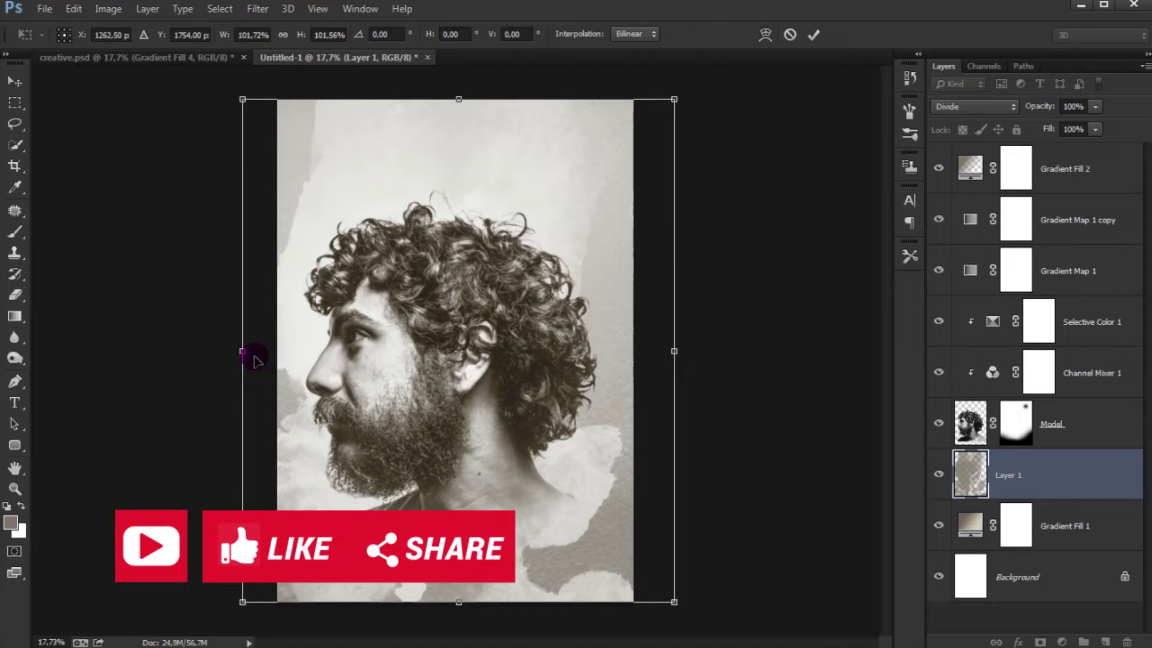
{"action": "left_click_drag", "start_coordinate": [245, 353], "coordinate": [240, 353]}
{"action": "left_click", "coordinate": [813, 34]}
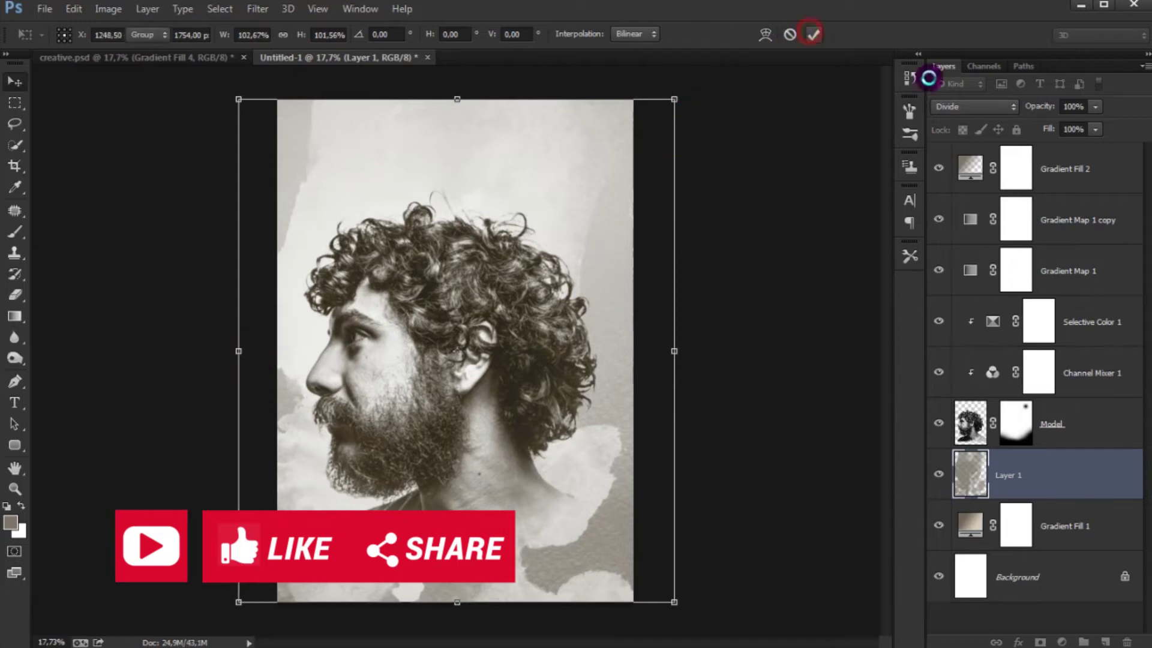
- Lower Layer 1 to 52% opacity and add empty Layer 2 above it
{"action": "left_click", "coordinate": [1096, 108]}
{"action": "left_click_drag", "start_coordinate": [1092, 123], "coordinate": [1053, 125]}
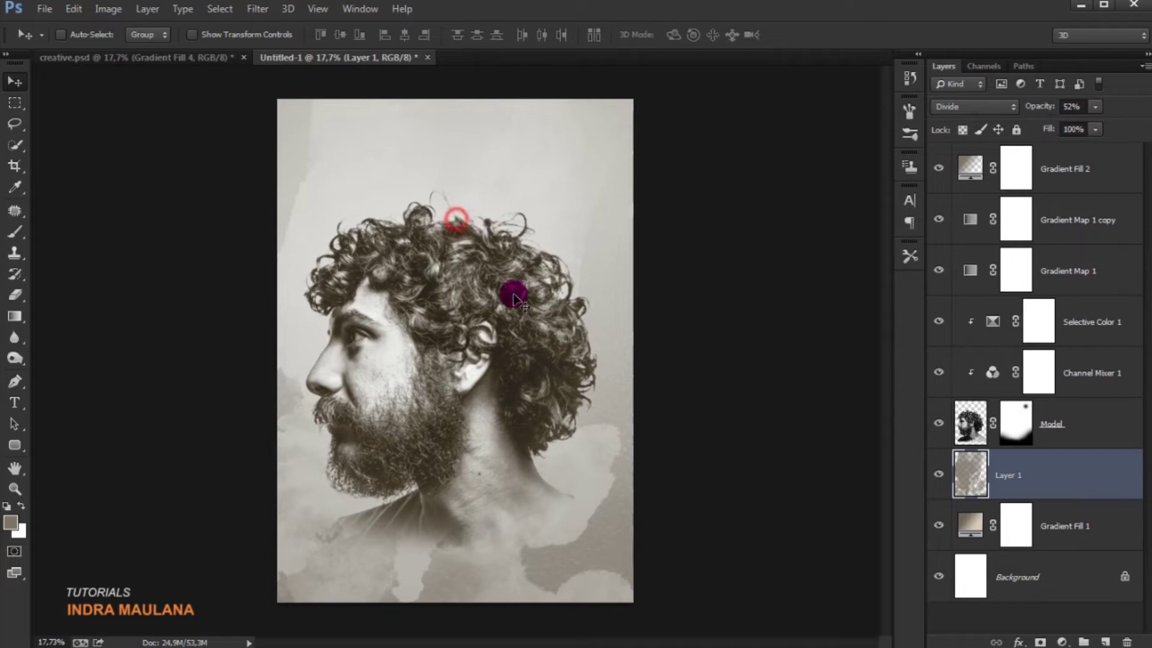
{"action": "left_click", "coordinate": [1105, 641]}
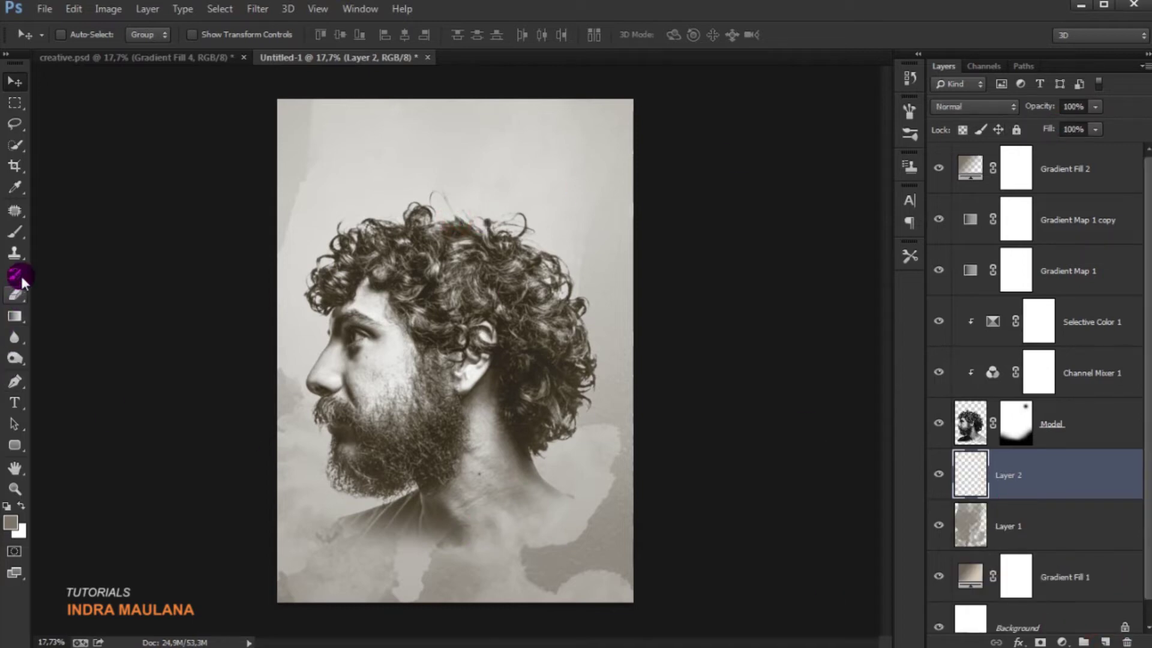
- Stamp the second 2500 px watercolour brush onto Layer 2 and move it up 4.83 cm
{"action": "left_click", "coordinate": [15, 232]}
{"action": "right_click", "coordinate": [427, 265]}
{"action": "left_click", "coordinate": [577, 450]}
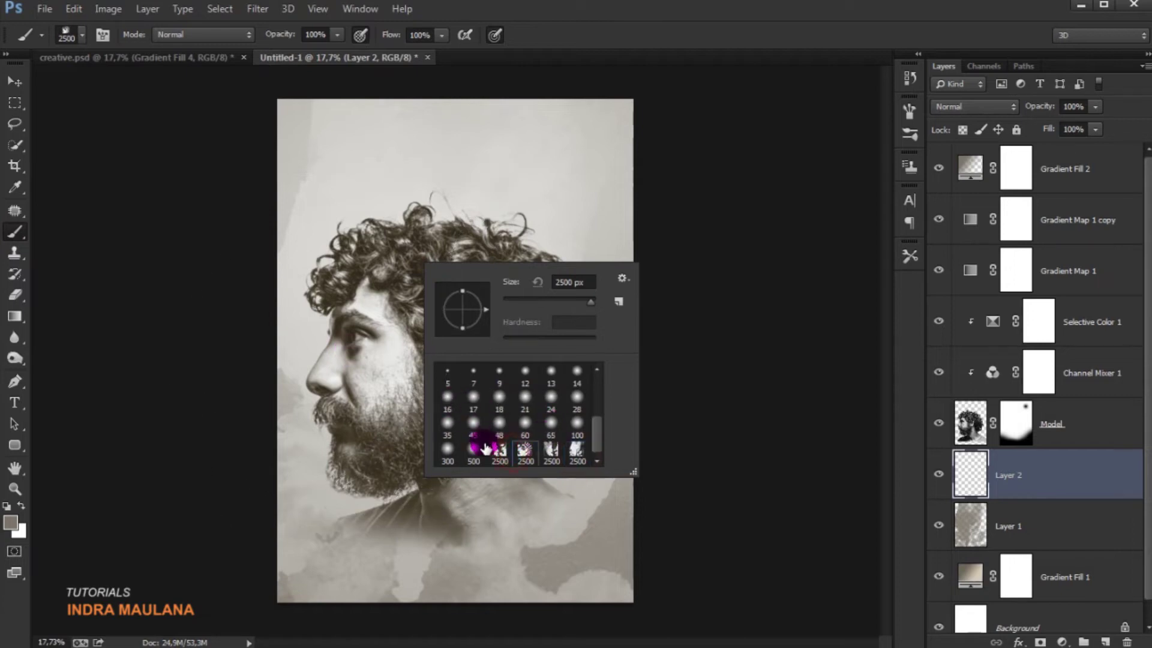
{"action": "left_click", "coordinate": [523, 450]}
{"action": "left_click", "coordinate": [379, 351]}
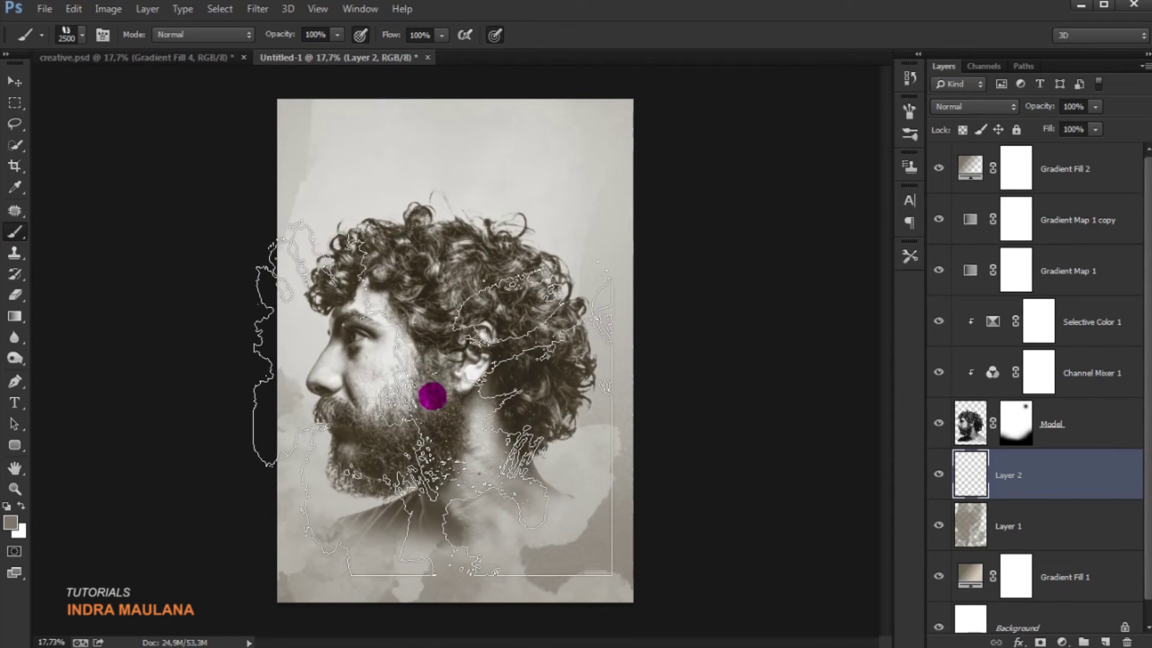
{"action": "left_click", "coordinate": [455, 360]}
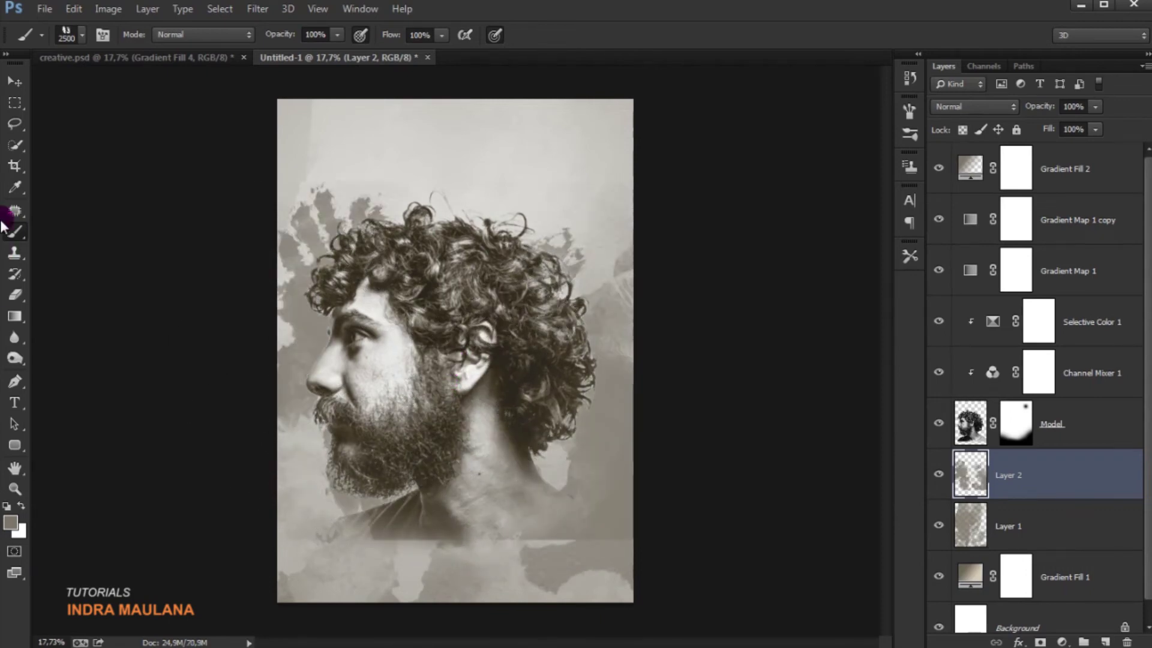
{"action": "left_click", "coordinate": [13, 80]}
{"action": "mouse_move", "coordinate": [588, 427]}
{"action": "left_mouse_down"}
{"action": "mouse_move", "coordinate": [587, 363]}
{"action": "mouse_move", "coordinate": [576, 466]}
{"action": "mouse_move", "coordinate": [586, 347]}
{"action": "left_mouse_up"}
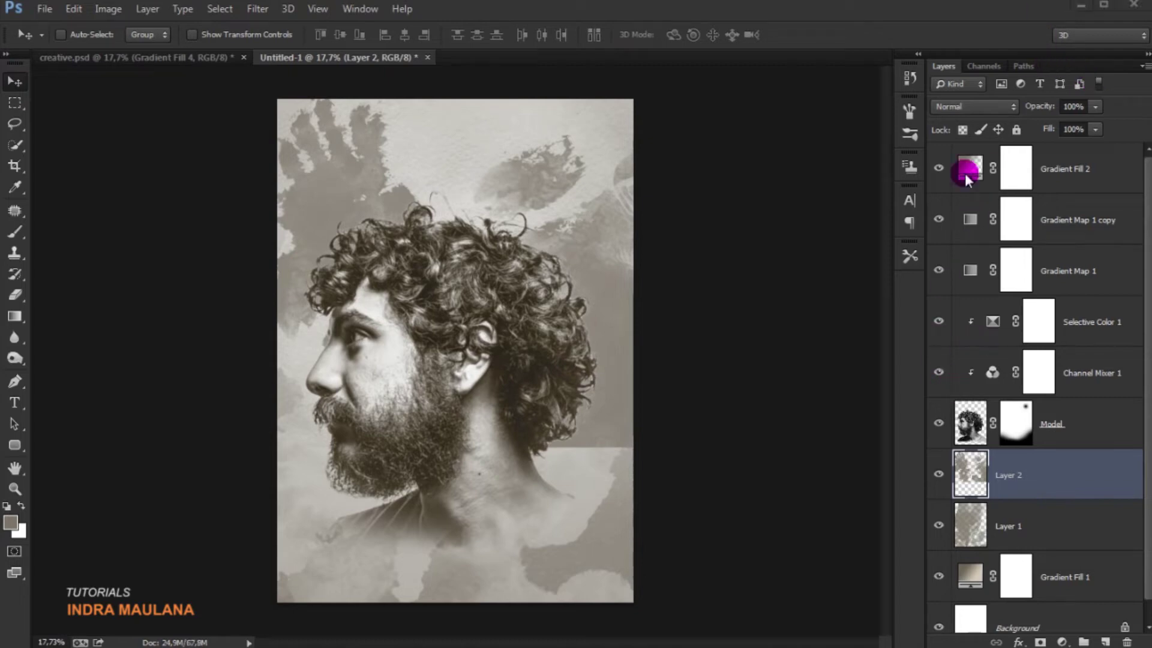
- Set Layer 2 to Difference blend mode at about 54% opacity
{"action": "left_click", "coordinate": [957, 110]}
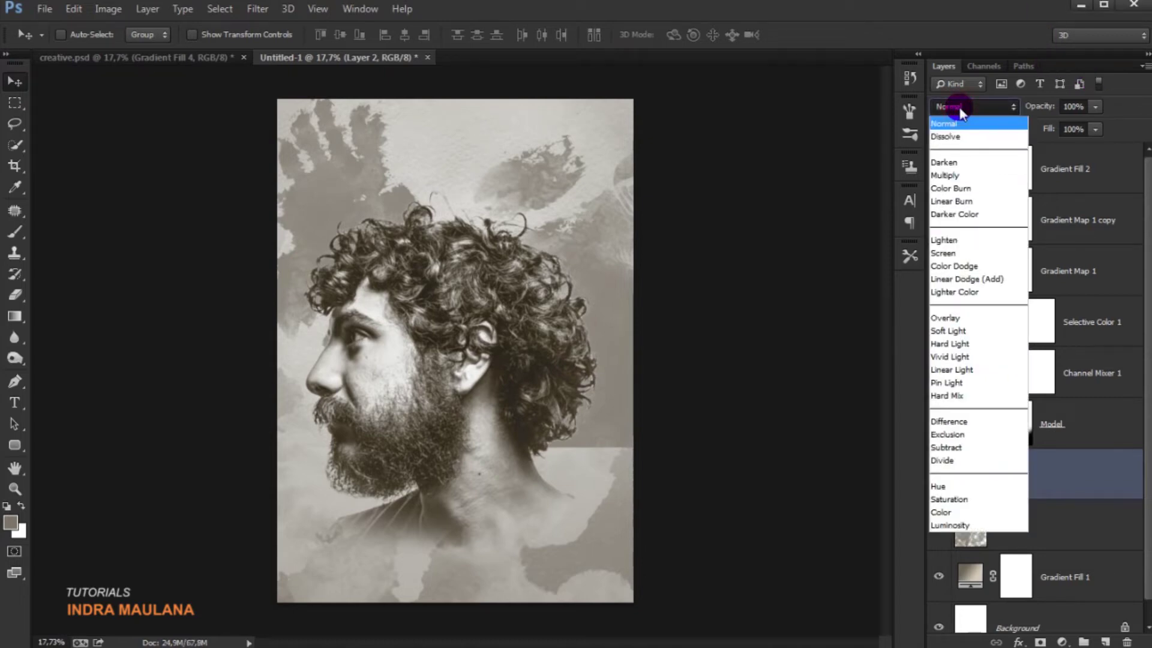
{"action": "left_click", "coordinate": [990, 421]}
{"action": "left_click", "coordinate": [1095, 107]}
{"action": "left_click_drag", "start_coordinate": [1090, 129], "coordinate": [1065, 130]}
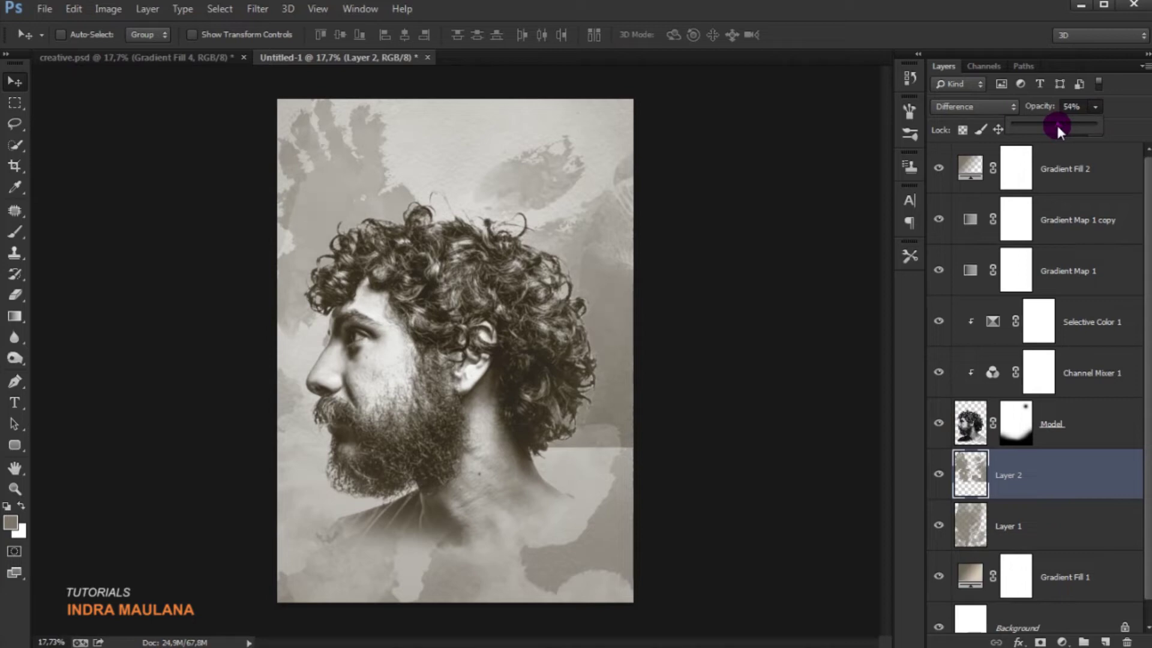
{"action": "left_click", "coordinate": [460, 250]}
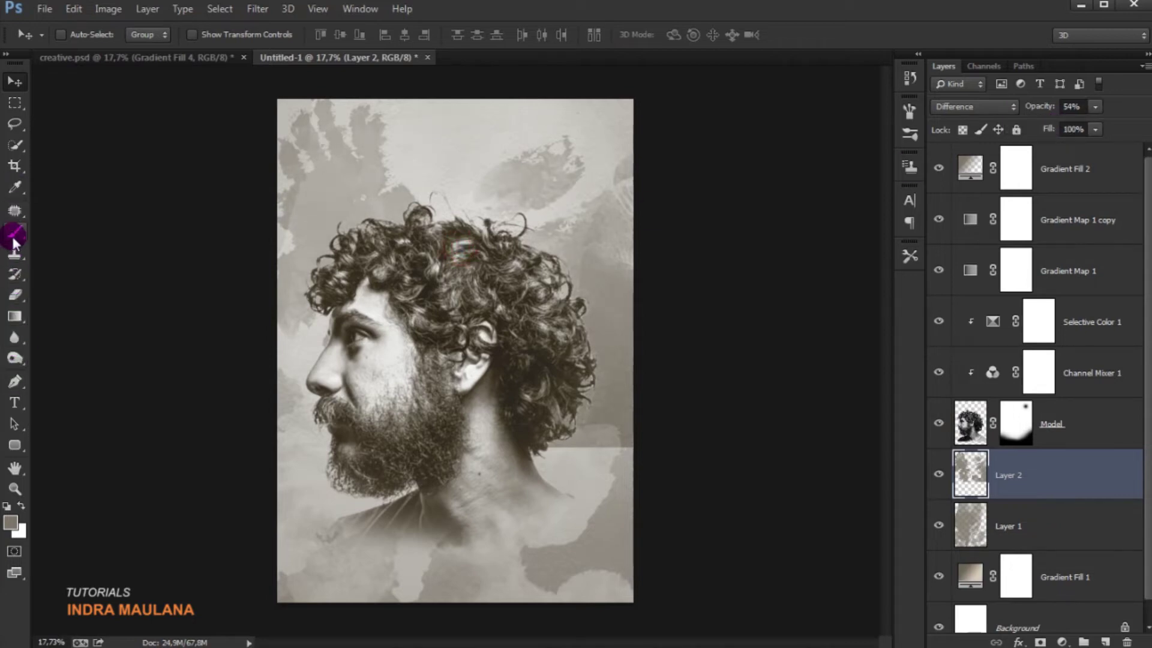
- Erase the hand-print texture at the poster top with a ~991 px eraser
{"action": "left_click", "coordinate": [14, 294]}
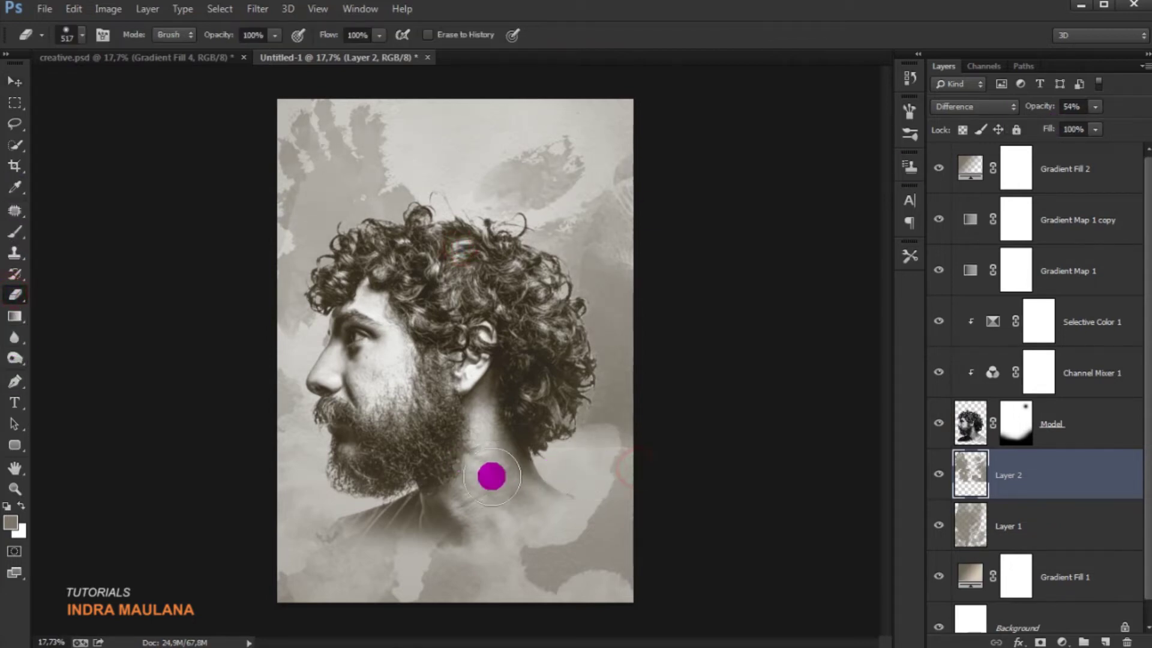
{"action": "left_click_drag", "start_coordinate": [550, 187], "coordinate": [638, 166]}
{"action": "left_click_drag", "start_coordinate": [411, 103], "coordinate": [326, 108]}
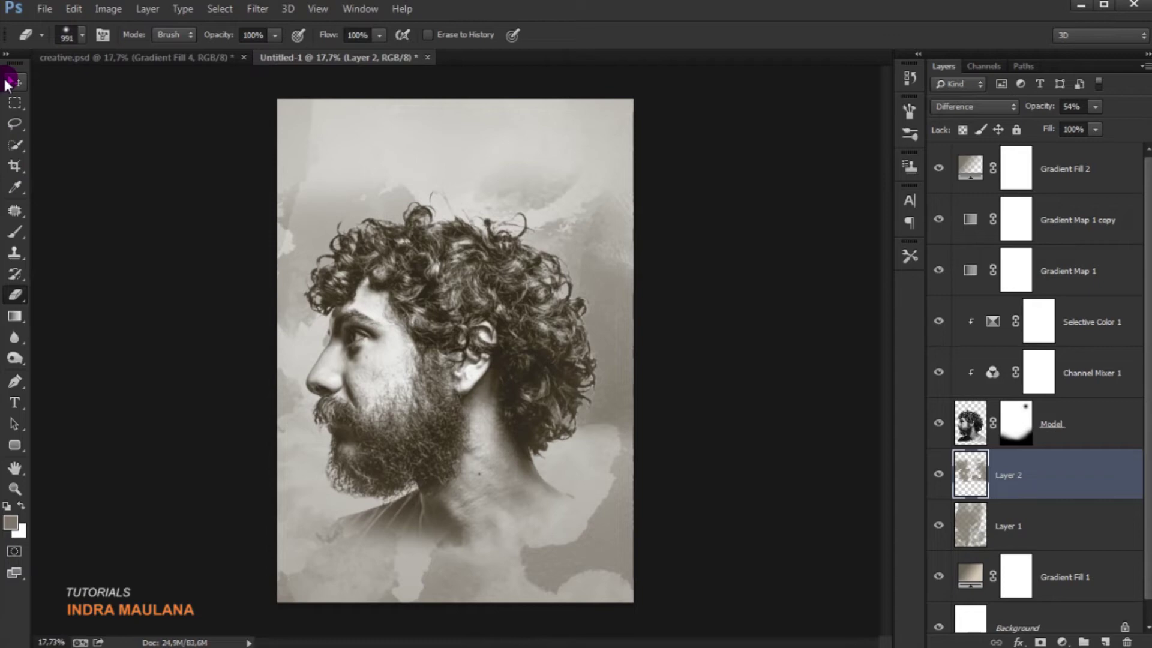
{"action": "left_click", "coordinate": [14, 81]}
{"action": "scroll", "coordinate": [571, 480], "scroll_direction": "up", "scroll_amount": 1}
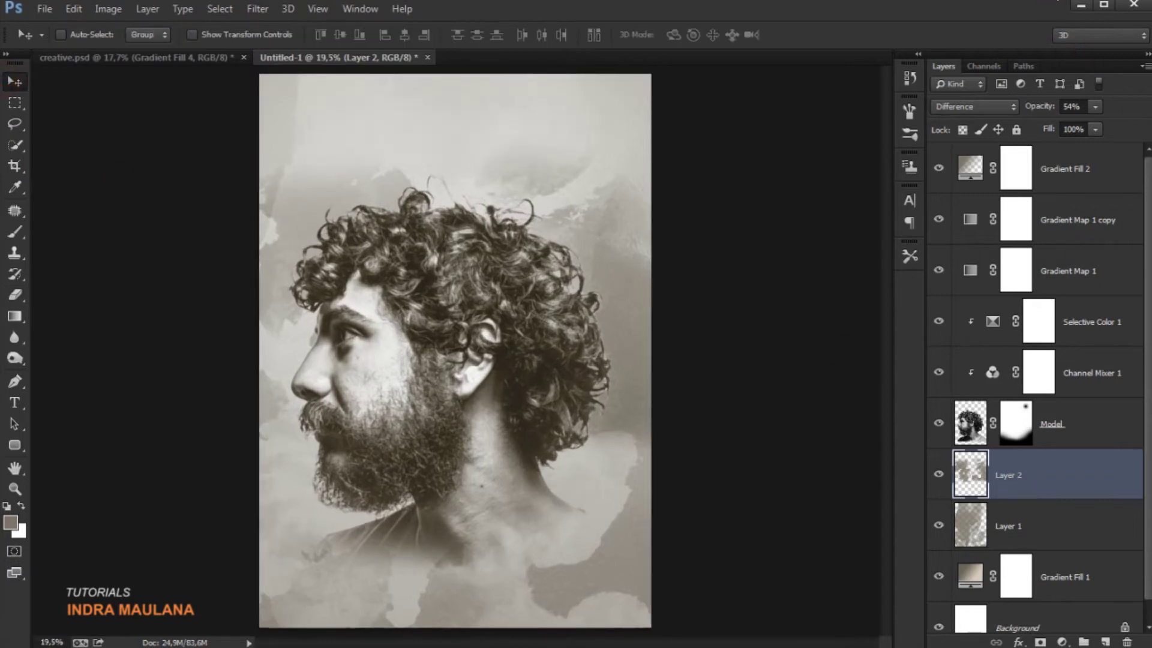
{"action": "scroll", "coordinate": [1045, 194], "scroll_direction": "down", "scroll_amount": 1}
{"action": "scroll", "coordinate": [1071, 184], "scroll_direction": "up", "scroll_amount": 1}
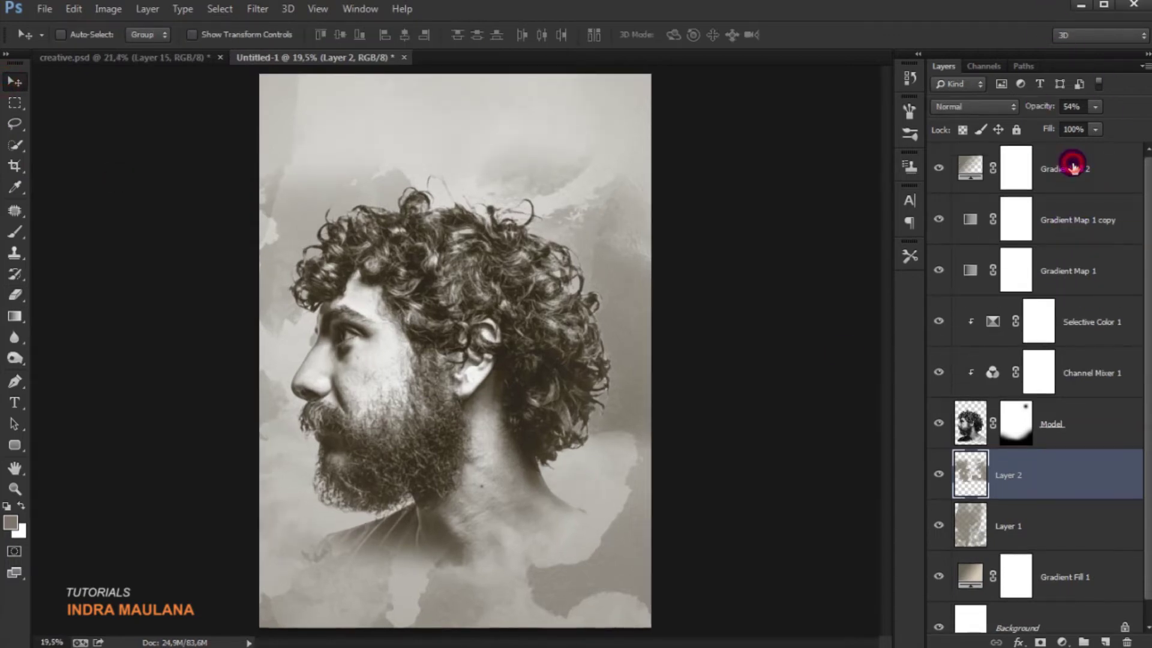
- Stamp all visible layers into a new merged Layer 3 at the top of the stack
{"action": "left_click", "coordinate": [1074, 168]}
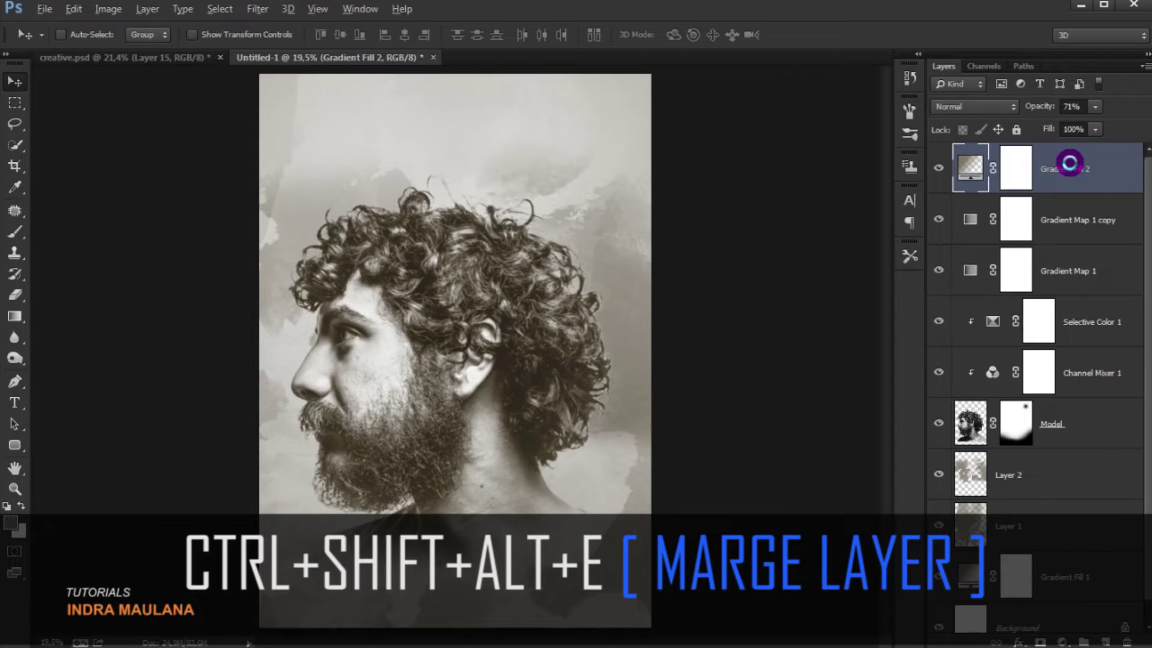
{"action": "key", "text": "ctrl+shift+alt+e"}
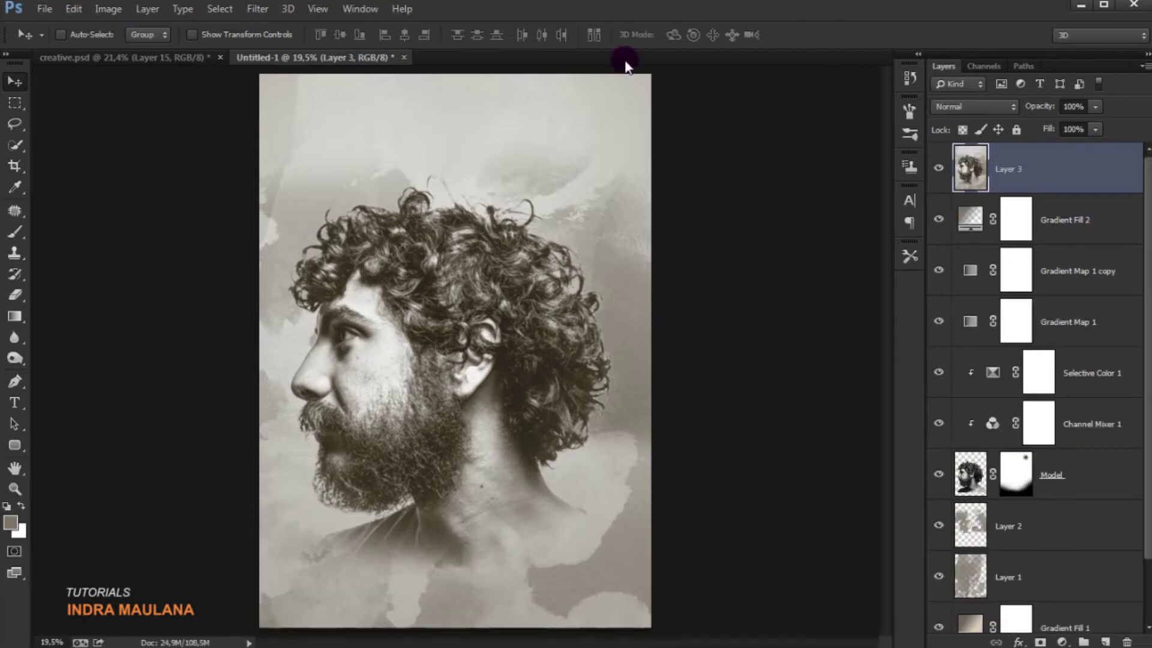
{"action": "left_click", "coordinate": [259, 9]}
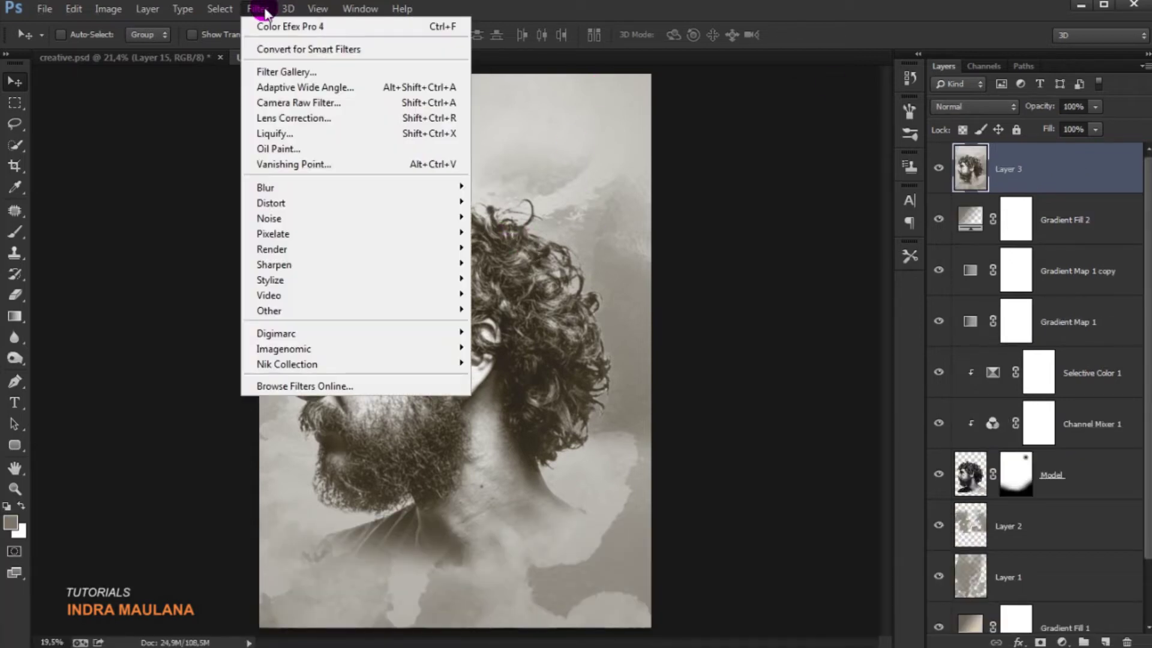
{"action": "left_click", "coordinate": [292, 75]}
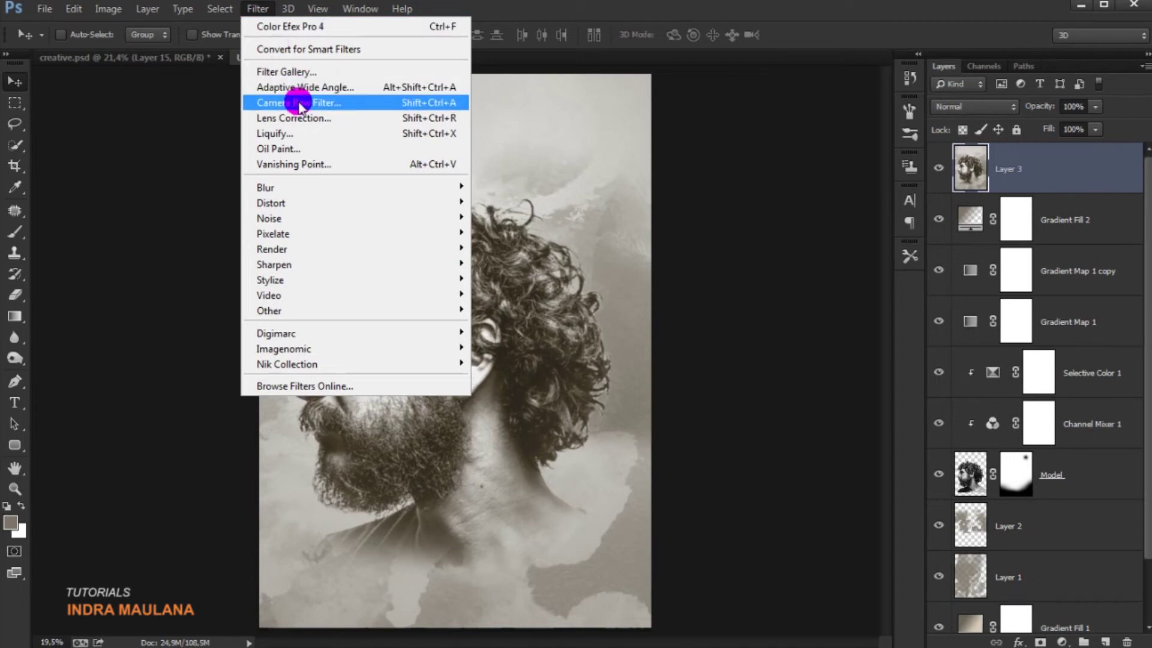
{"action": "left_click", "coordinate": [277, 103]}
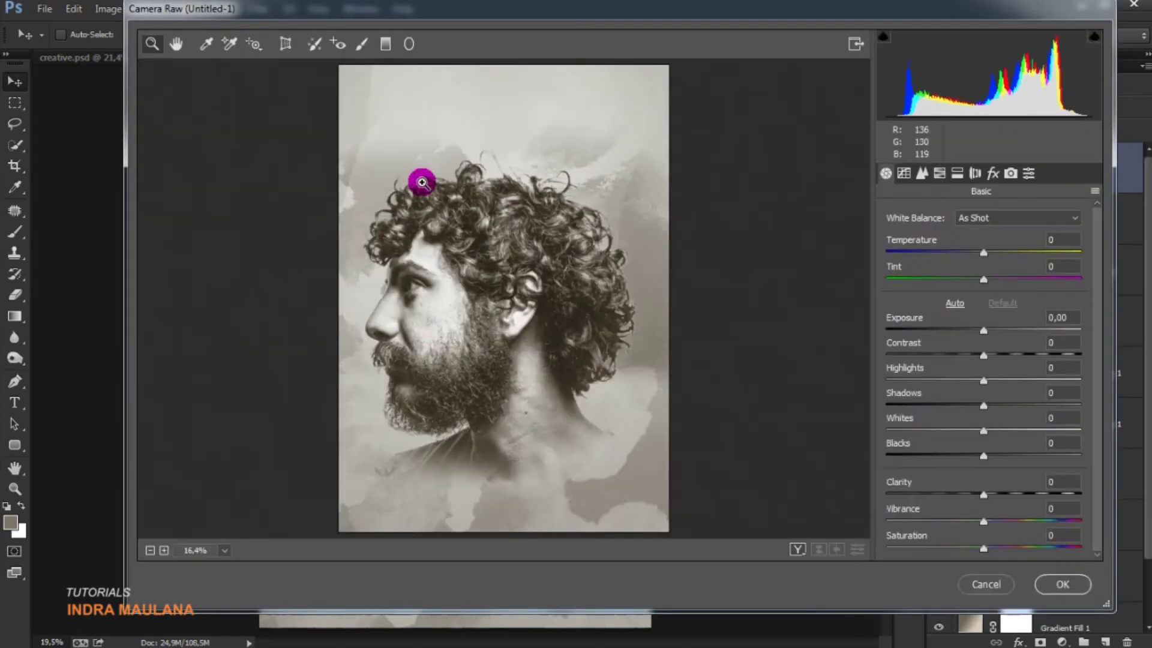
- Grade Layer 3 in Camera Raw: Temperature +13, Tint +11, Exposure -0.40, Contrast -42, Whites +22, Vibrance +6
{"action": "mouse_move", "coordinate": [983, 253]}
{"action": "left_mouse_down"}
{"action": "mouse_move", "coordinate": [993, 254]}
{"action": "mouse_move", "coordinate": [972, 282]}
{"action": "left_mouse_up"}
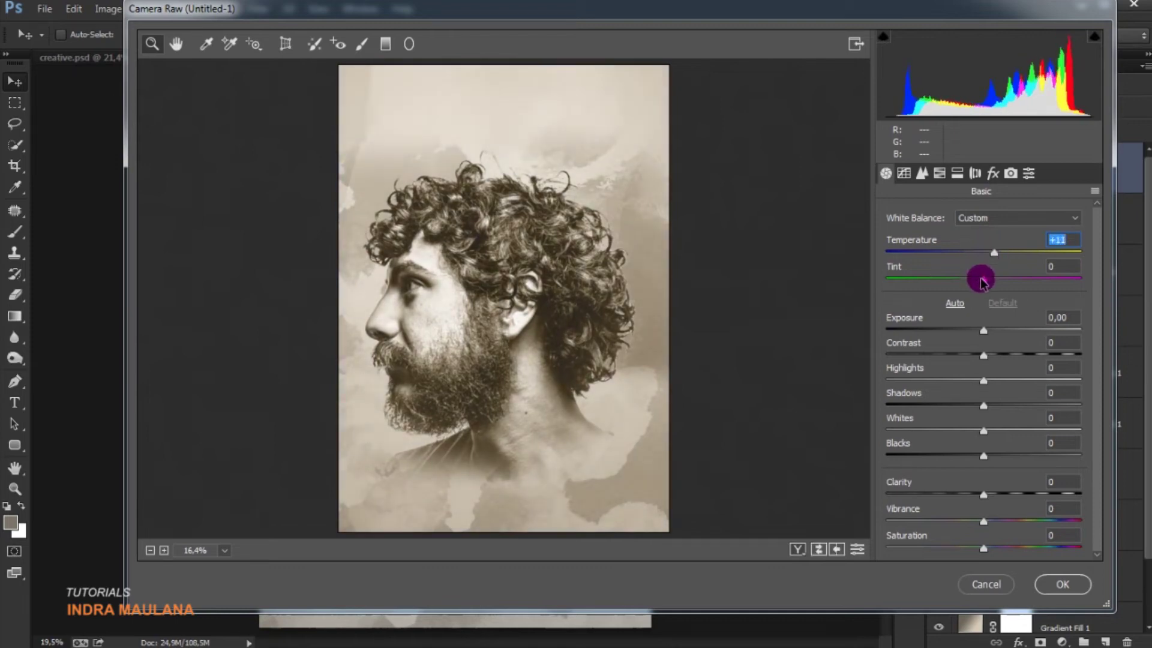
{"action": "mouse_move", "coordinate": [987, 284]}
{"action": "left_mouse_down"}
{"action": "mouse_move", "coordinate": [1002, 285]}
{"action": "mouse_move", "coordinate": [996, 256]}
{"action": "left_mouse_up"}
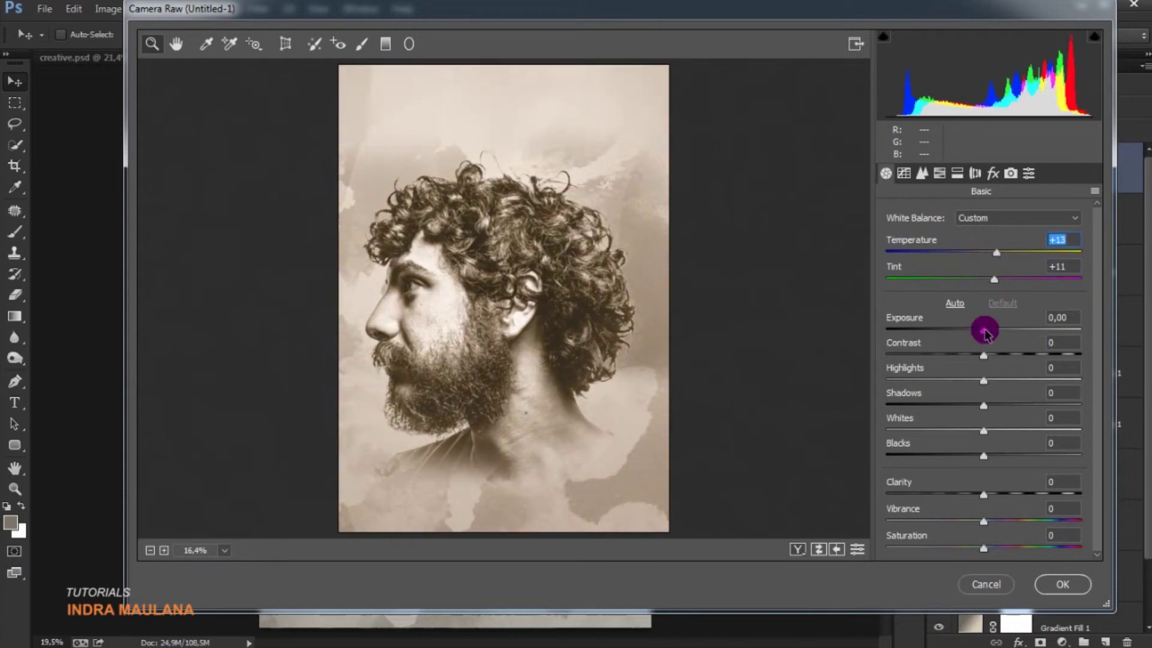
{"action": "mouse_move", "coordinate": [985, 330]}
{"action": "left_mouse_down"}
{"action": "mouse_move", "coordinate": [976, 333]}
{"action": "mouse_move", "coordinate": [1011, 358]}
{"action": "mouse_move", "coordinate": [931, 360]}
{"action": "mouse_move", "coordinate": [1015, 378]}
{"action": "mouse_move", "coordinate": [955, 383]}
{"action": "mouse_move", "coordinate": [975, 381]}
{"action": "mouse_move", "coordinate": [1011, 410]}
{"action": "mouse_move", "coordinate": [973, 413]}
{"action": "left_mouse_up"}
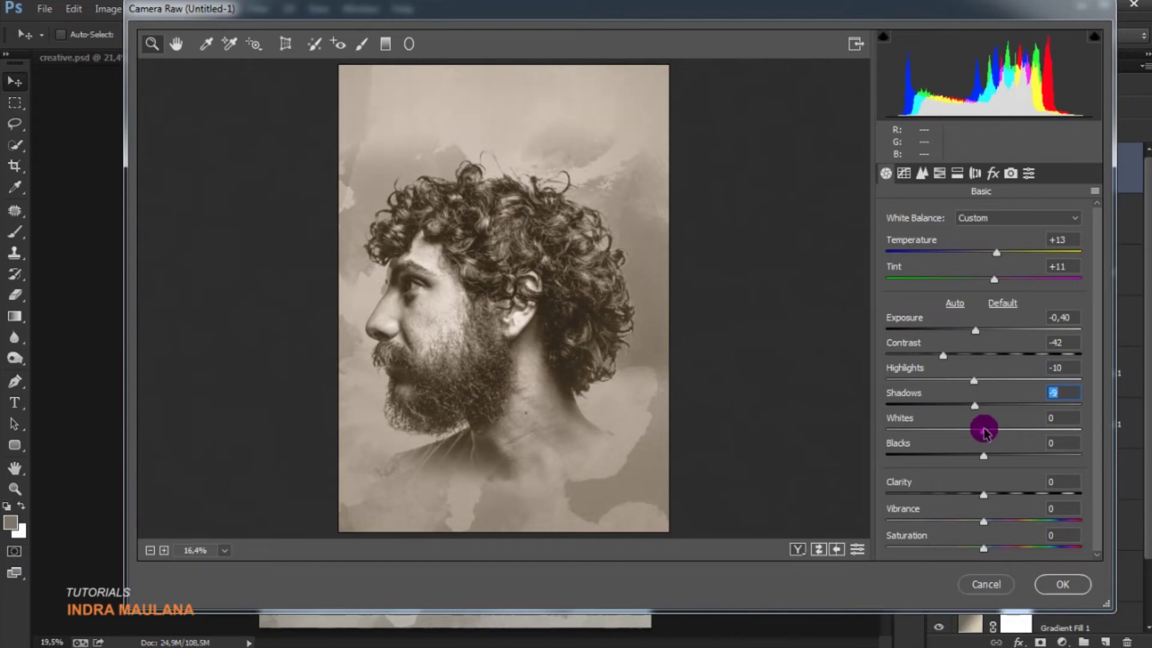
{"action": "mouse_move", "coordinate": [983, 431]}
{"action": "left_mouse_down"}
{"action": "mouse_move", "coordinate": [1006, 430]}
{"action": "mouse_move", "coordinate": [983, 456]}
{"action": "left_mouse_up"}
{"action": "left_click_drag", "start_coordinate": [983, 521], "coordinate": [994, 527]}
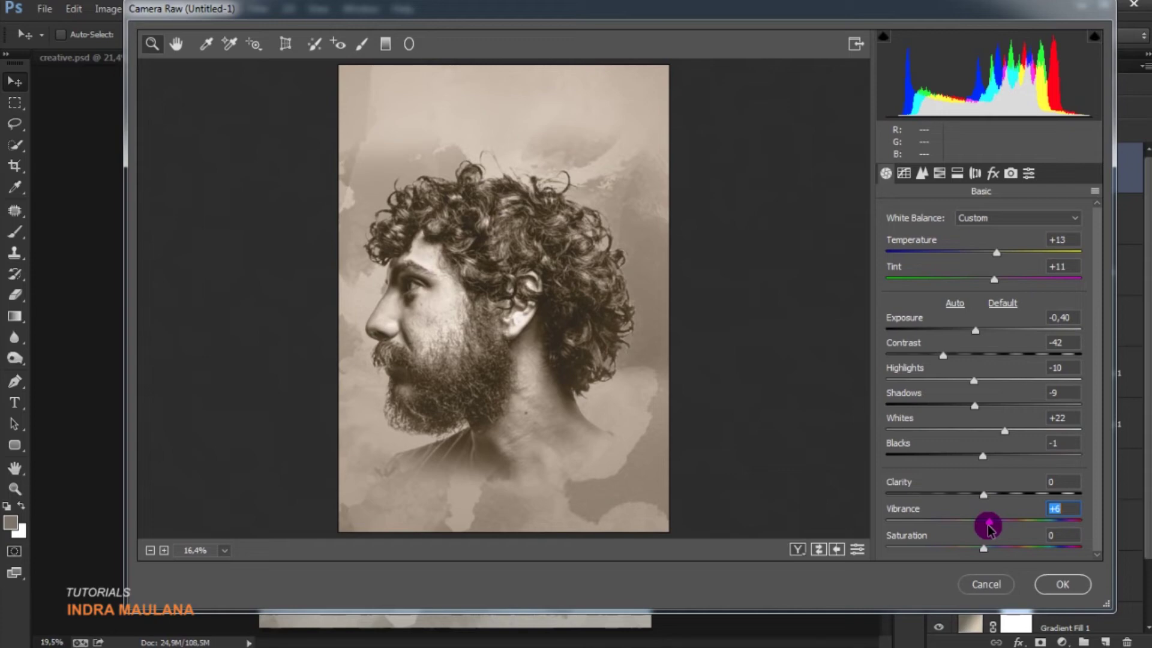
{"action": "left_click", "coordinate": [1063, 583]}
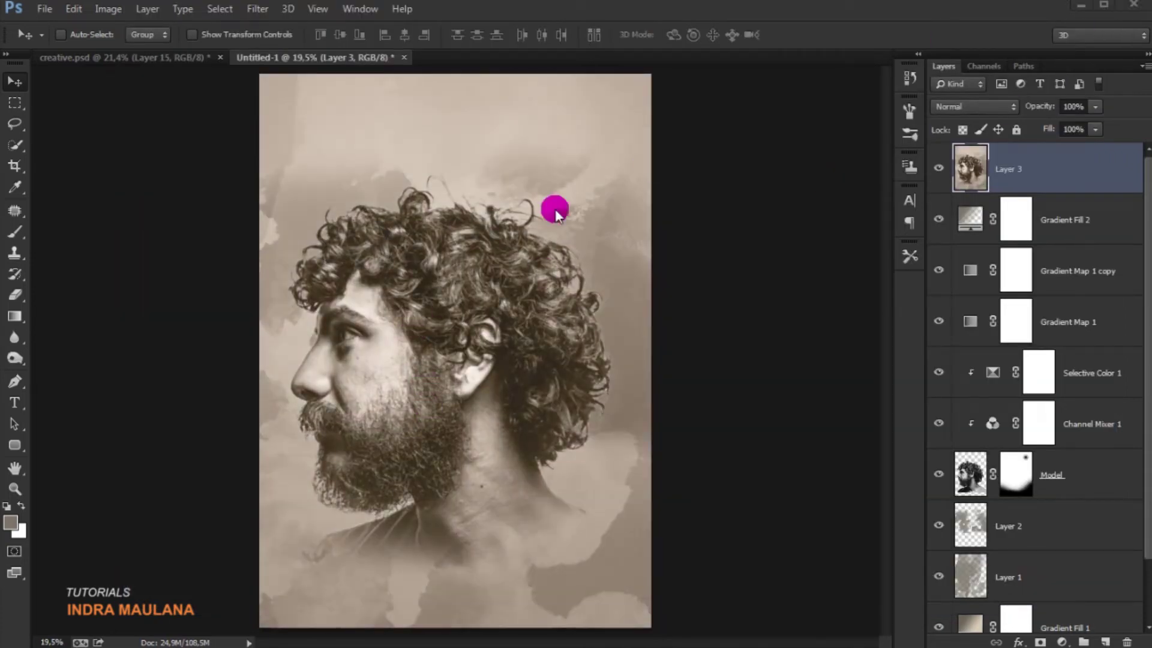
{"action": "left_click", "coordinate": [257, 9]}
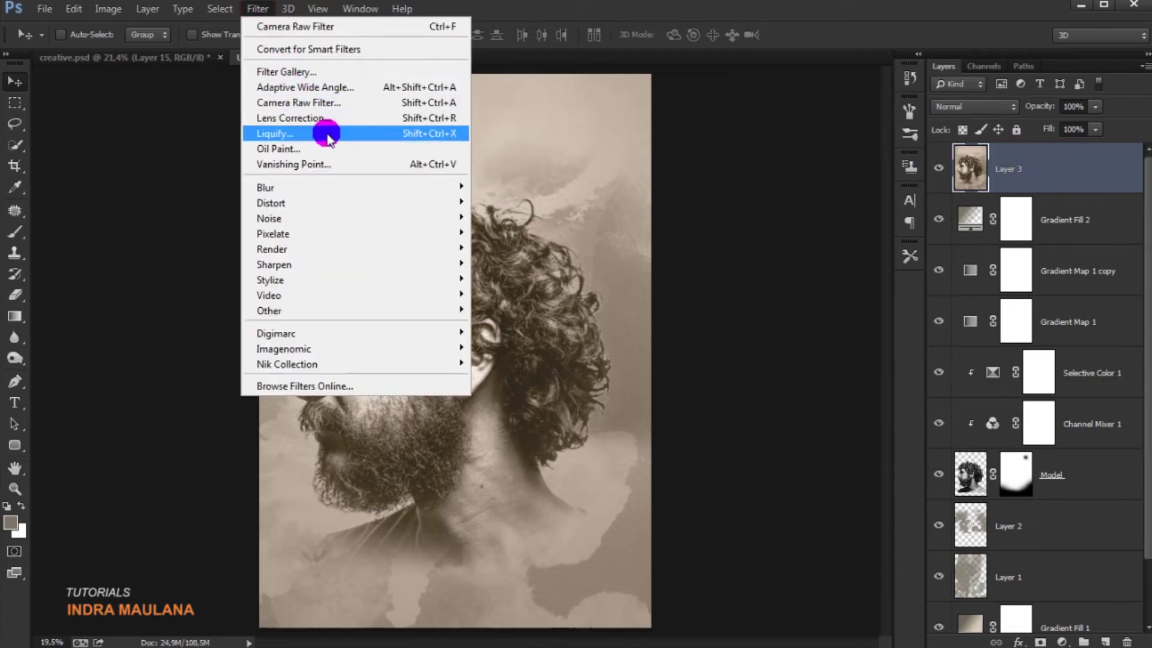
- Choose the Crosshatch effect from Brush Strokes in the Filter Gallery, previewing the whole portrait
{"action": "left_click", "coordinate": [294, 71]}
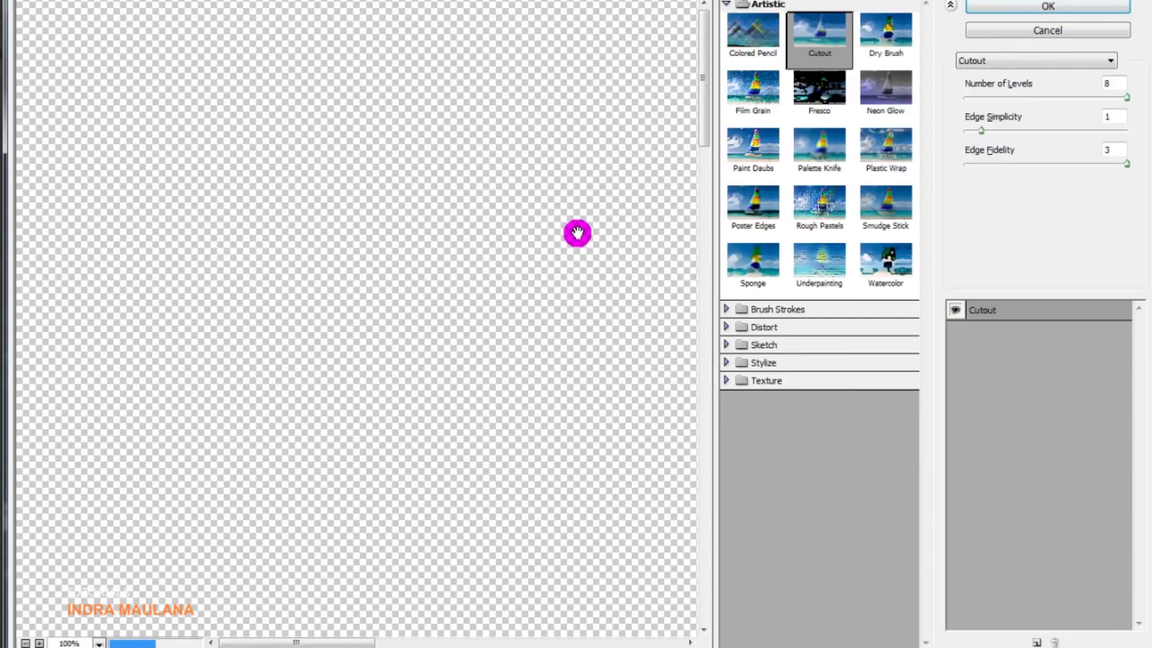
{"action": "left_click", "coordinate": [726, 4]}
{"action": "left_click", "coordinate": [726, 21]}
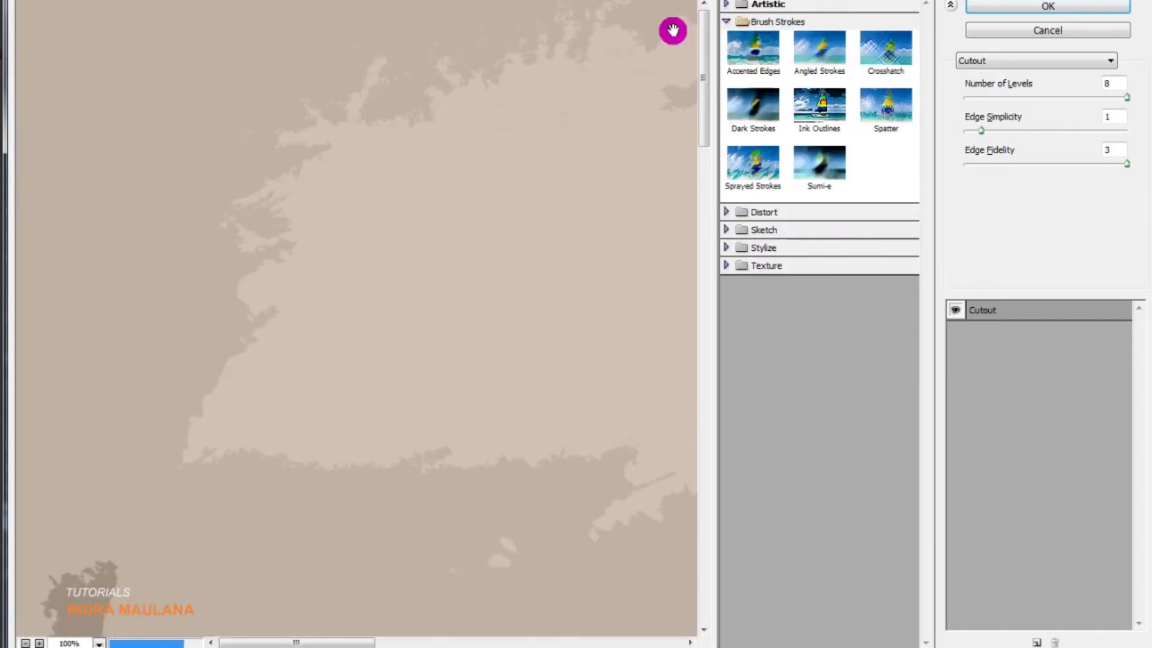
{"action": "left_click", "coordinate": [886, 53]}
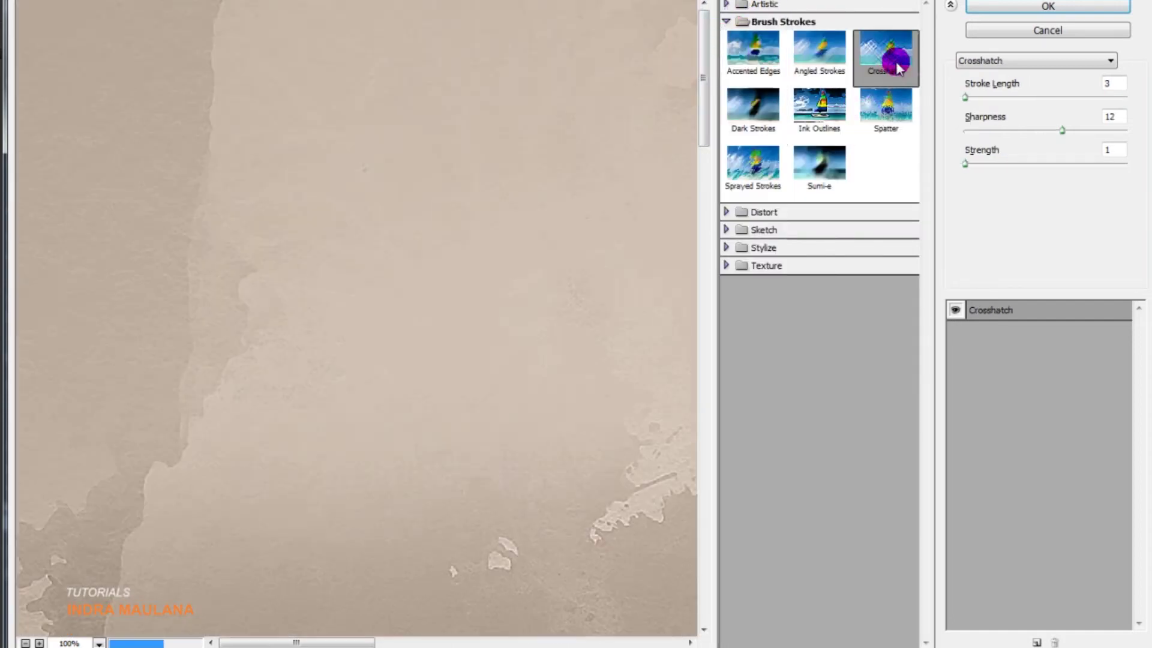
{"action": "scroll", "coordinate": [429, 298], "scroll_direction": "down", "scroll_amount": 3}
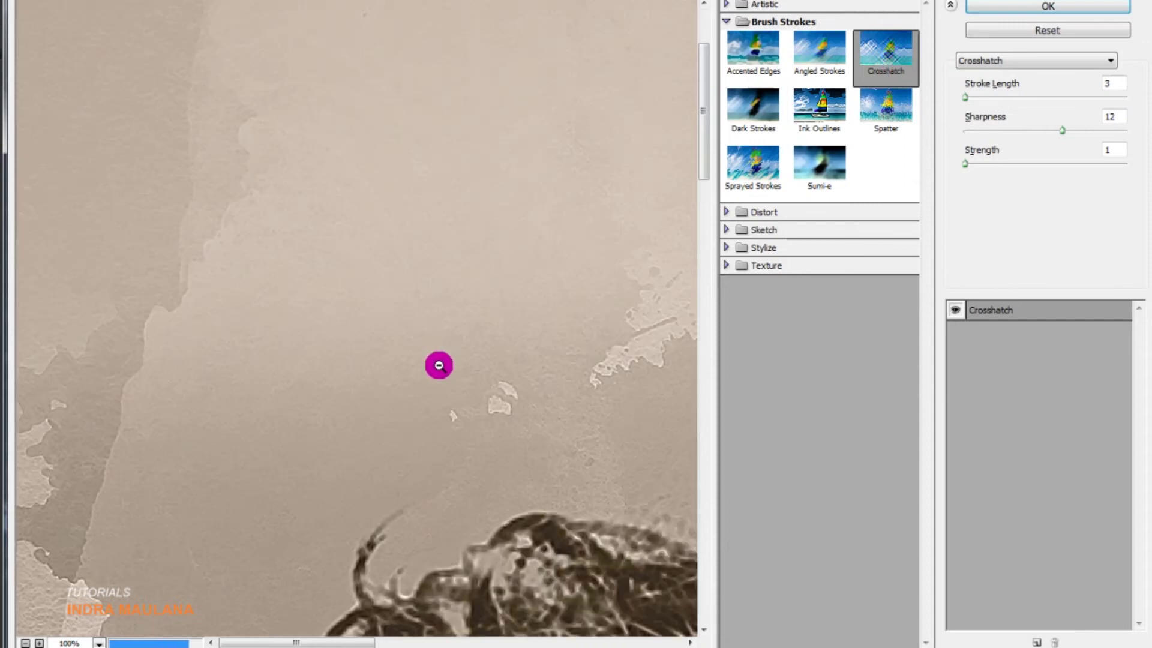
{"action": "key", "text": "ctrl"}
{"action": "key", "text": "ctrl+0"}
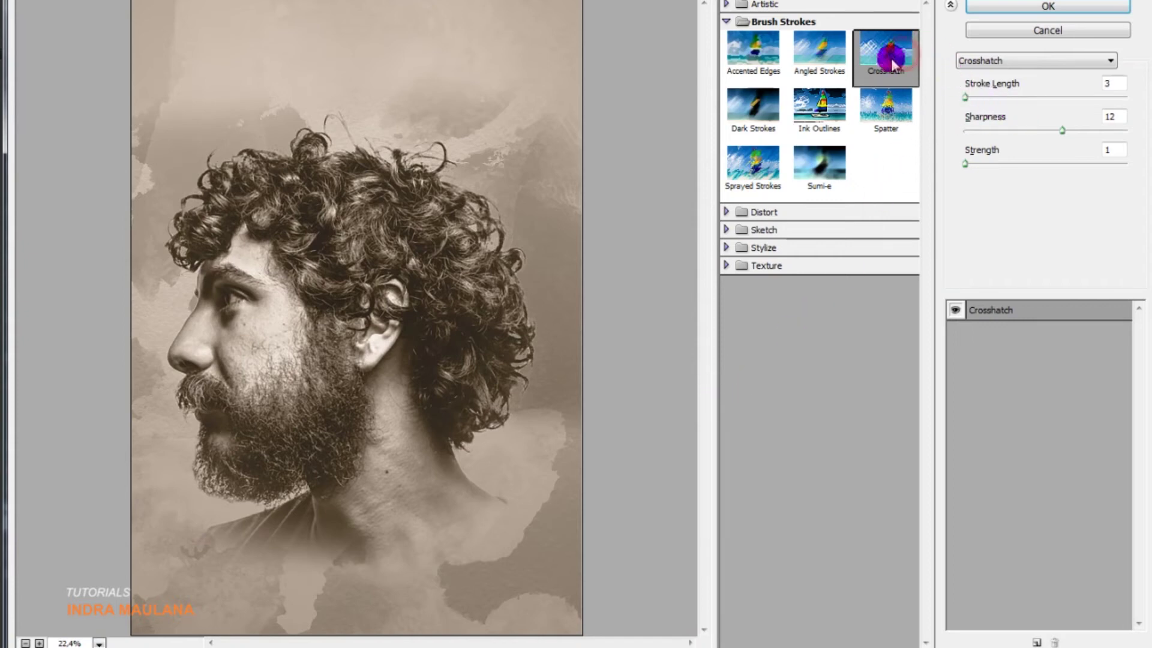
{"action": "left_click", "coordinate": [834, 53]}
{"action": "left_click", "coordinate": [880, 54]}
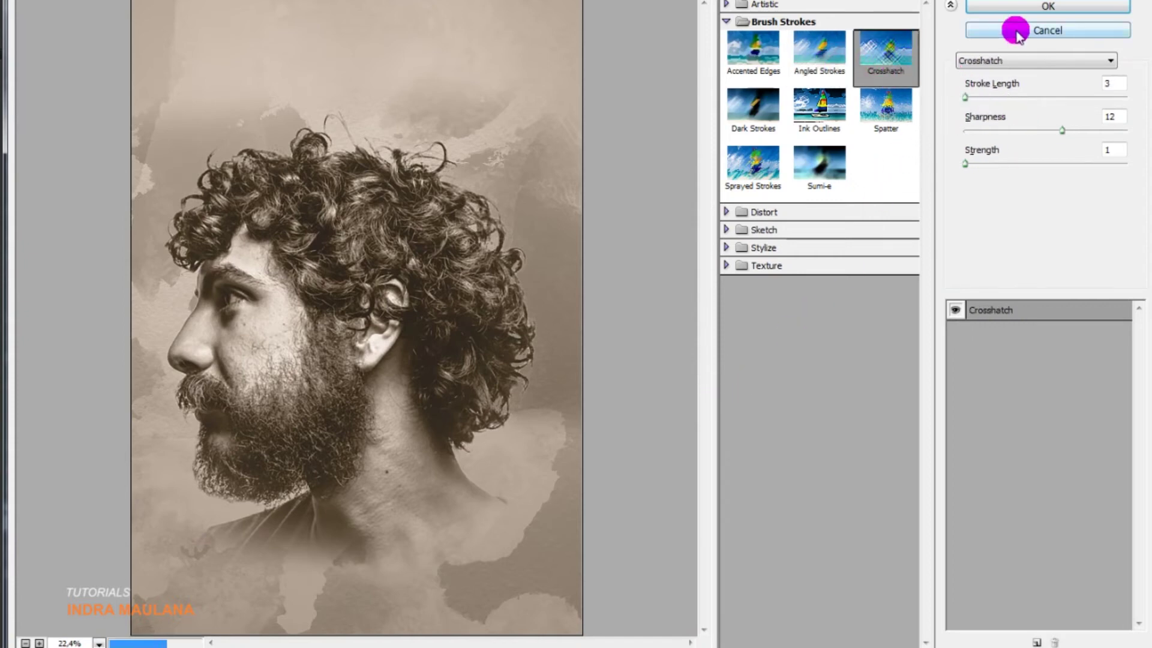
{"action": "left_click", "coordinate": [1013, 60]}
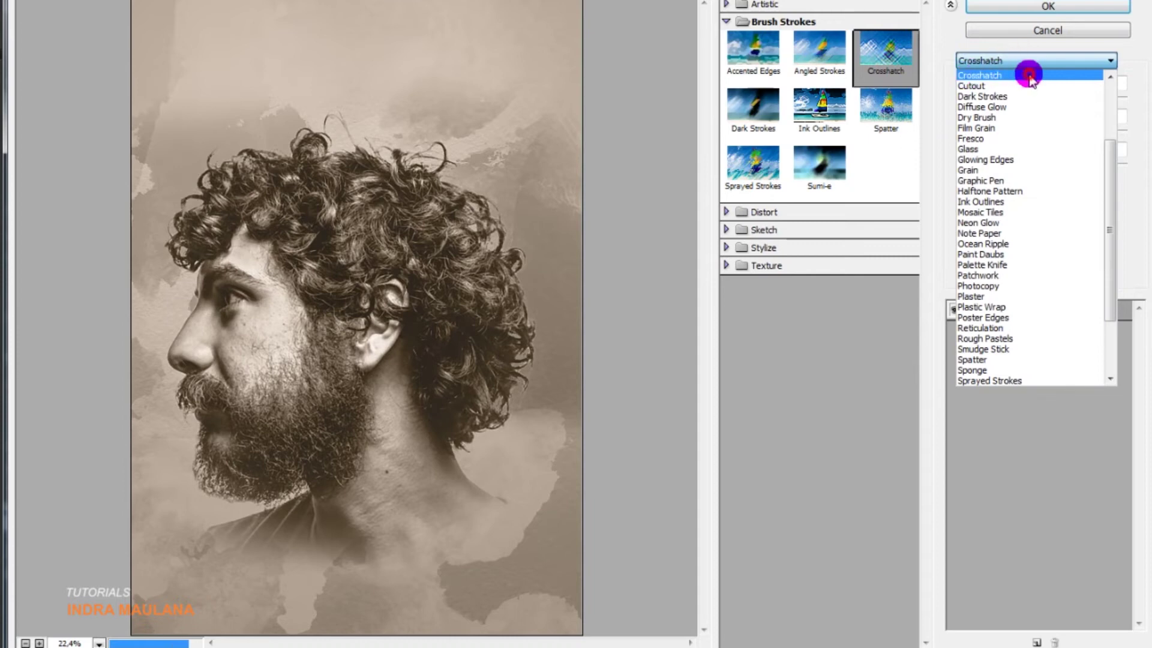
{"action": "left_click", "coordinate": [1030, 75]}
- Apply Crosshatch with Stroke Length 3, Sharpness 16 and Strength 1
{"action": "left_click_drag", "start_coordinate": [964, 98], "coordinate": [1035, 98]}
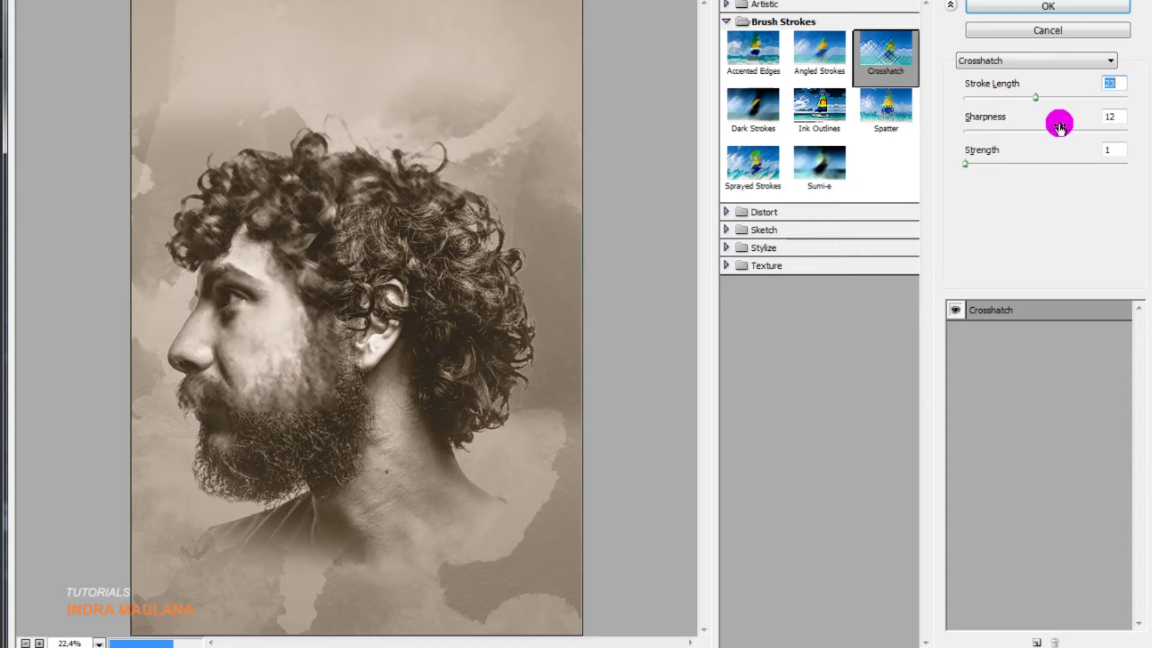
{"action": "left_click_drag", "start_coordinate": [1035, 97], "coordinate": [966, 97]}
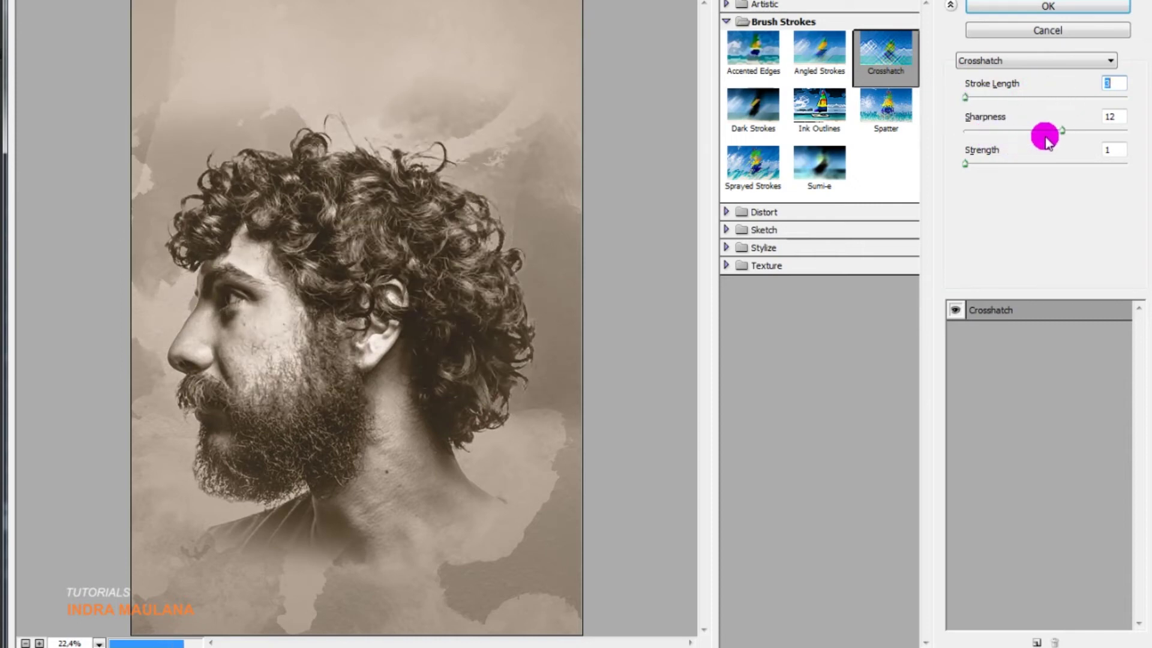
{"action": "left_click_drag", "start_coordinate": [1062, 130], "coordinate": [1085, 131]}
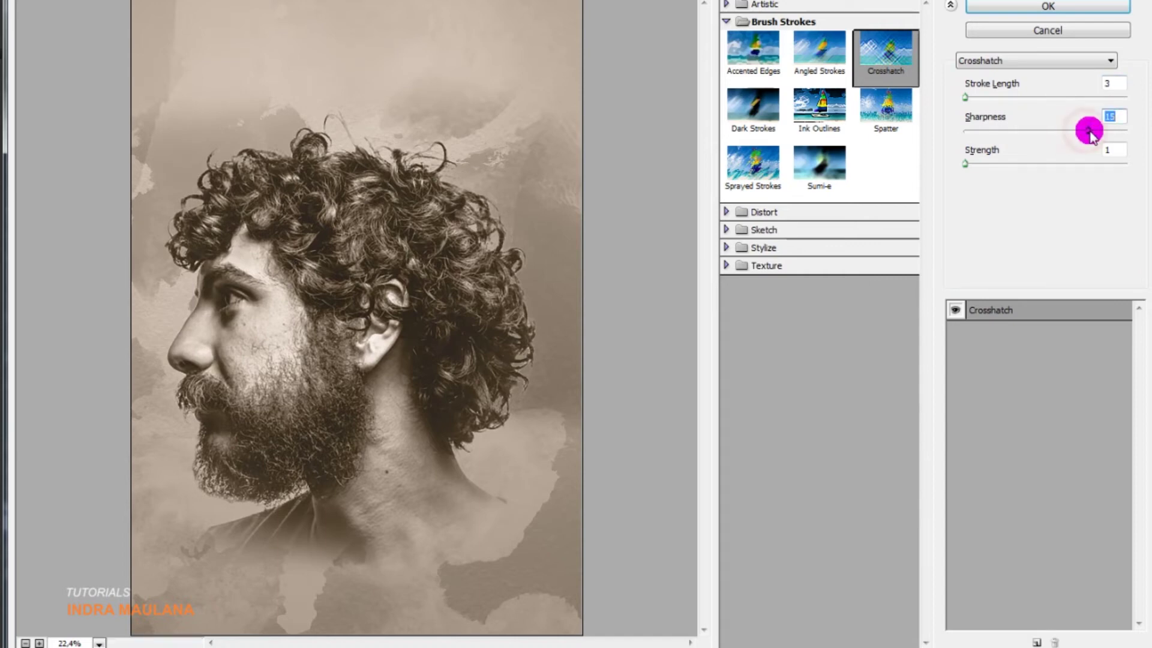
{"action": "left_click_drag", "start_coordinate": [1090, 132], "coordinate": [1091, 131]}
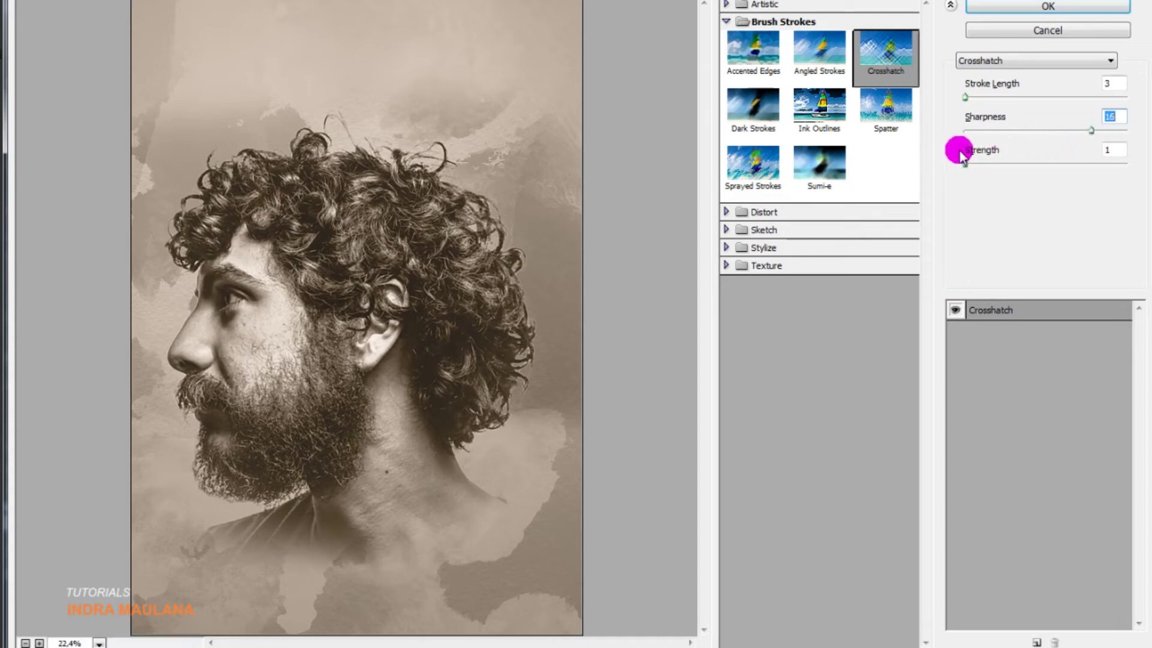
{"action": "left_click_drag", "start_coordinate": [966, 168], "coordinate": [990, 171]}
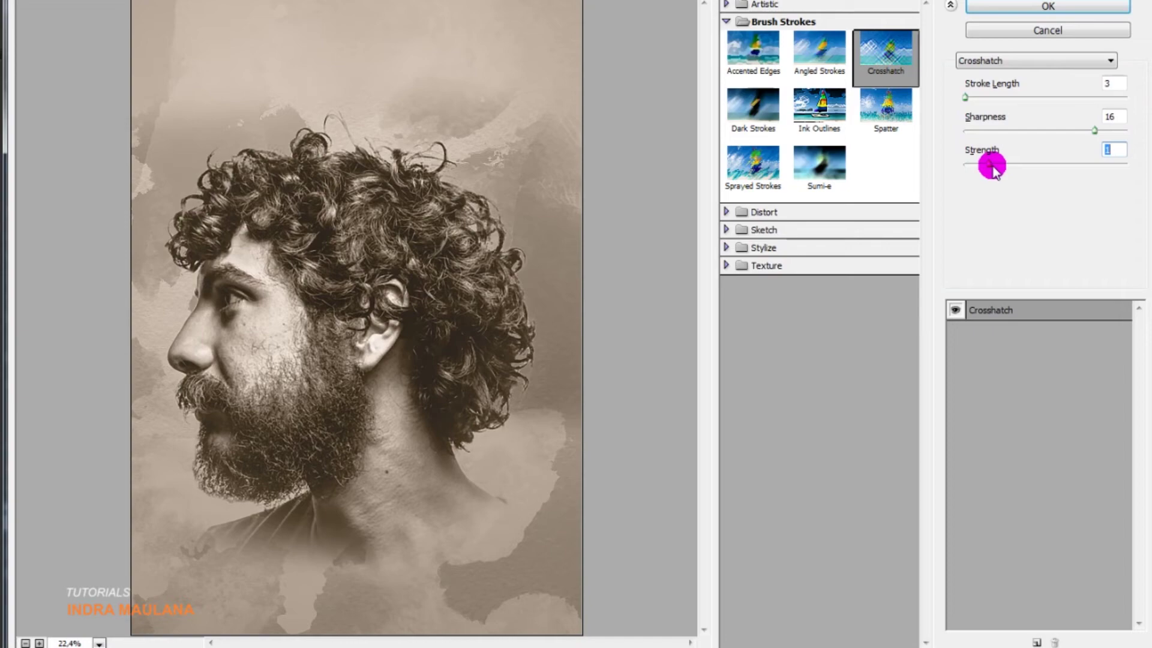
{"action": "left_click", "coordinate": [1033, 6]}
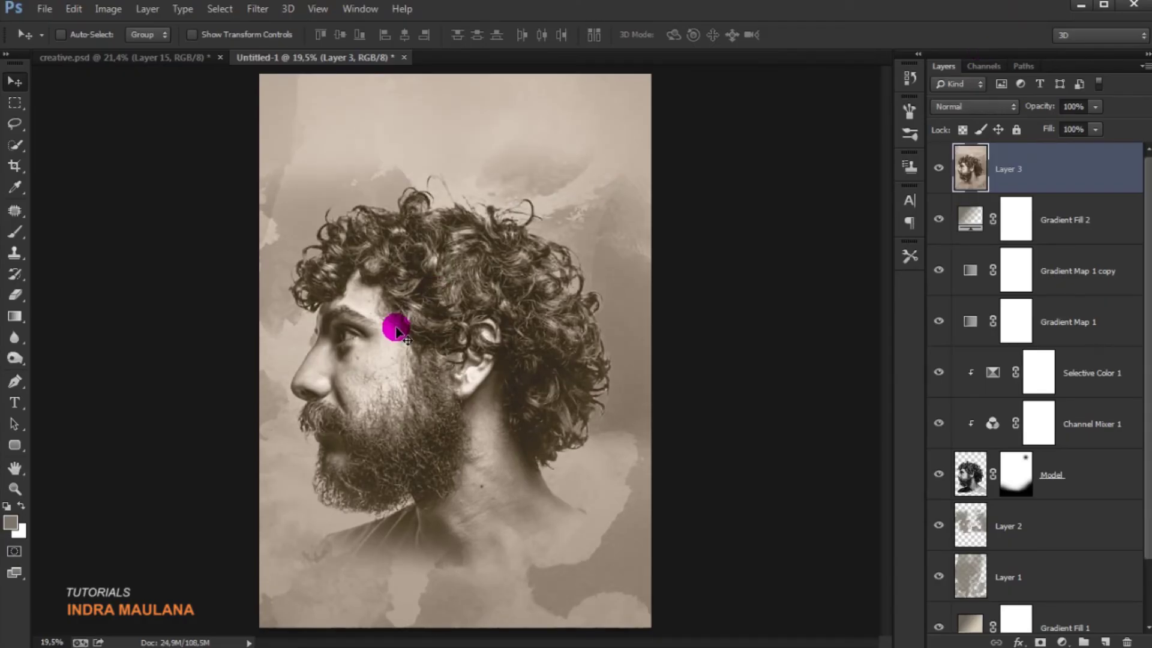
- Fit the poster on screen, duplicate Layer 3 as Layer 3 copy, and launch Color Efex Pro 4 on it
{"action": "key", "text": "ctrl+0"}
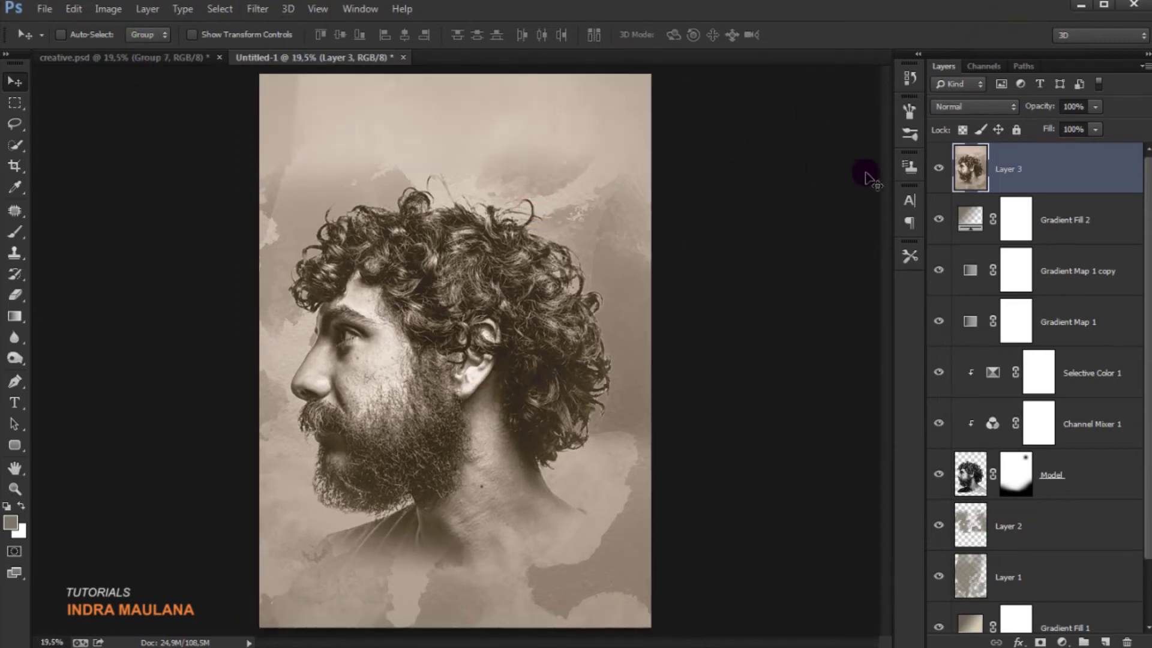
{"action": "left_click_drag", "start_coordinate": [1045, 167], "coordinate": [1107, 640]}
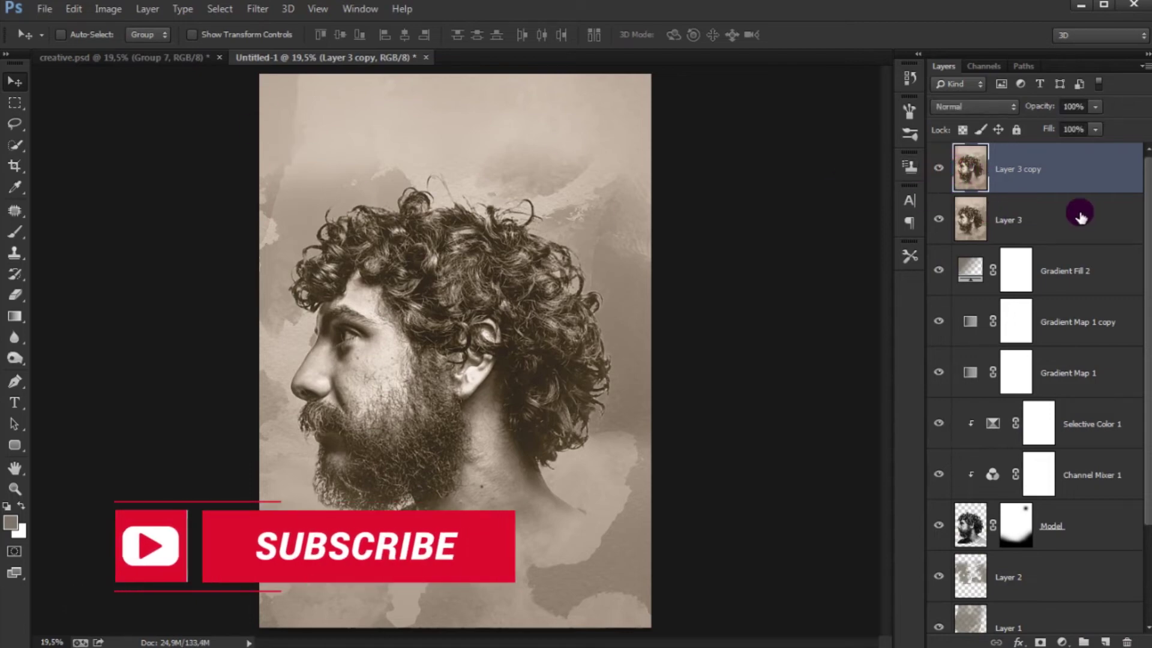
{"action": "left_click", "coordinate": [1042, 220]}
{"action": "left_click", "coordinate": [1041, 177]}
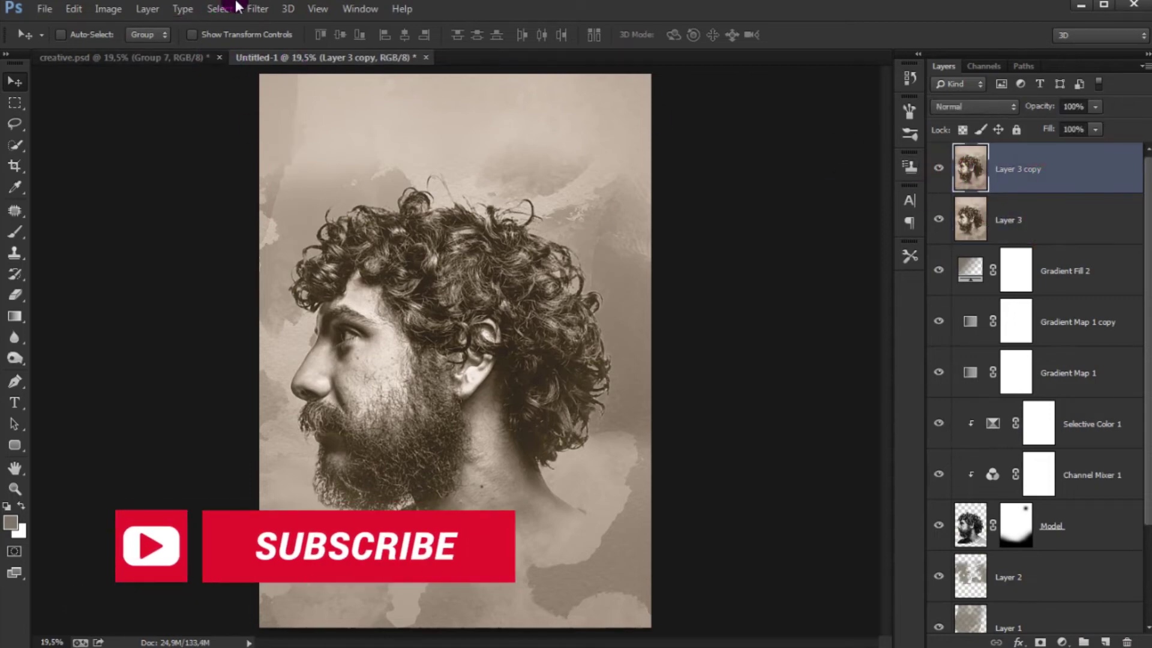
{"action": "left_click", "coordinate": [257, 8]}
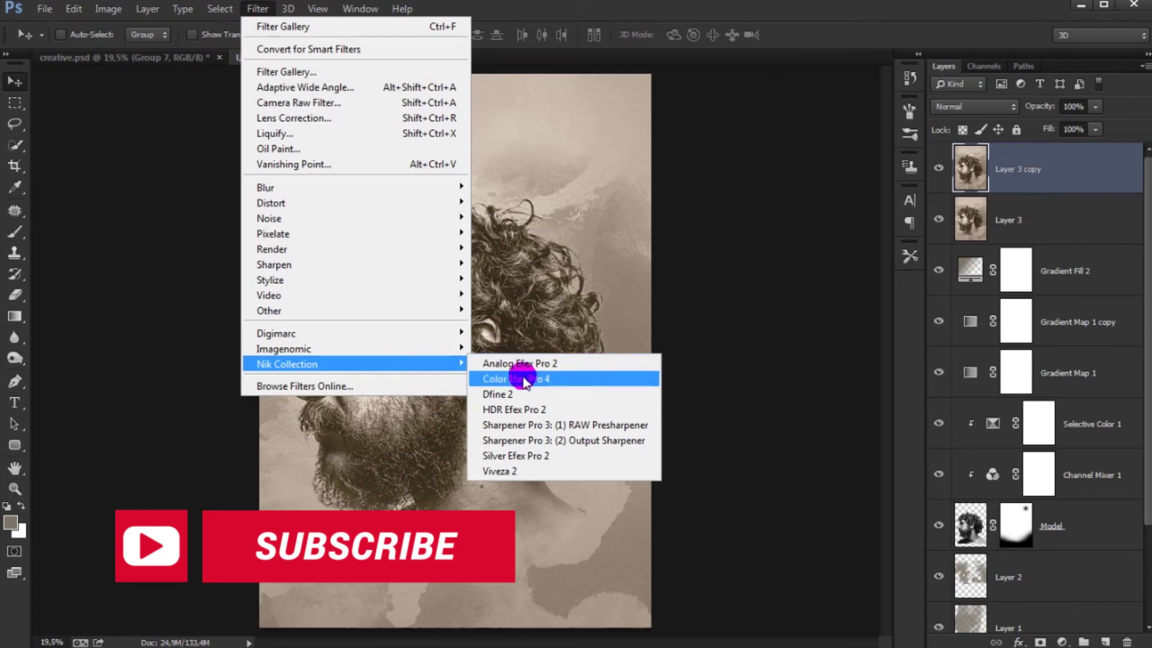
{"action": "left_click", "coordinate": [520, 379]}
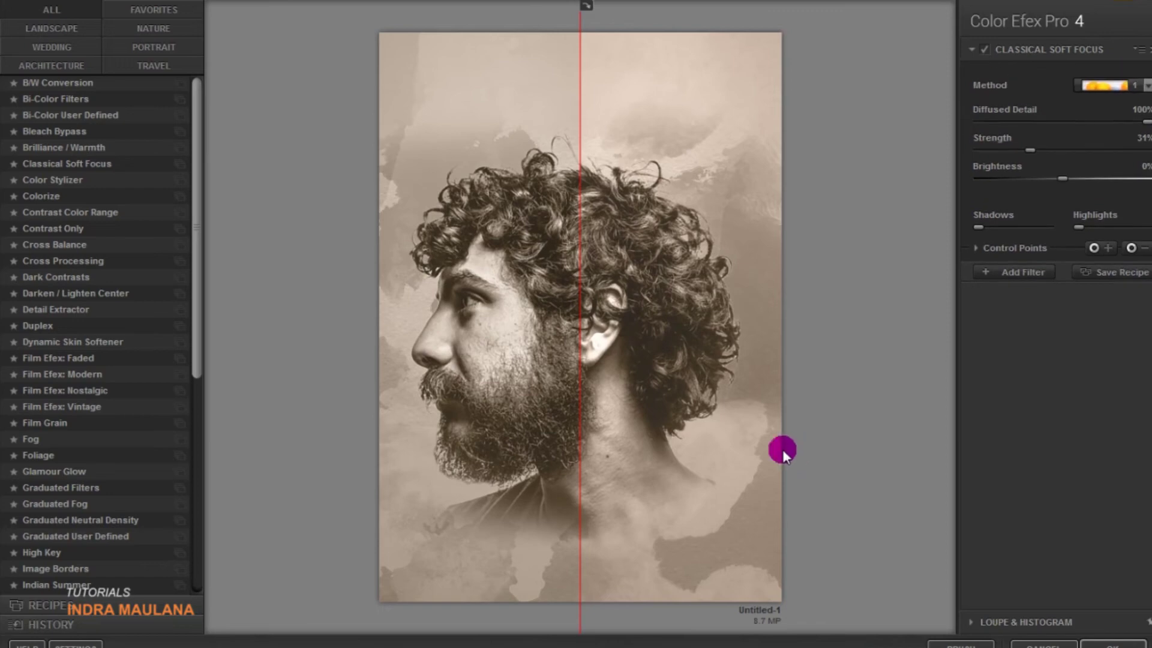
- Choose Classical Soft Focus, reset it to defaults and switch to a different method
{"action": "mouse_move", "coordinate": [575, 312]}
{"action": "left_mouse_down"}
{"action": "mouse_move", "coordinate": [484, 309]}
{"action": "mouse_move", "coordinate": [314, 334]}
{"action": "mouse_move", "coordinate": [777, 342]}
{"action": "mouse_move", "coordinate": [215, 357]}
{"action": "left_mouse_up"}
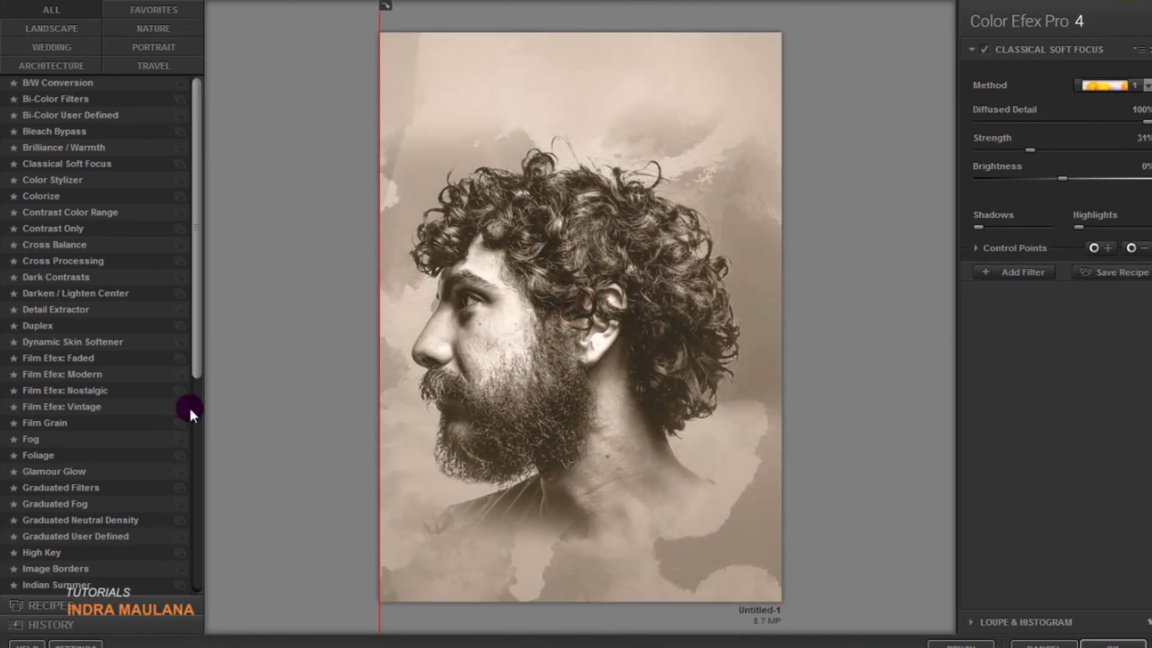
{"action": "left_click", "coordinate": [988, 137]}
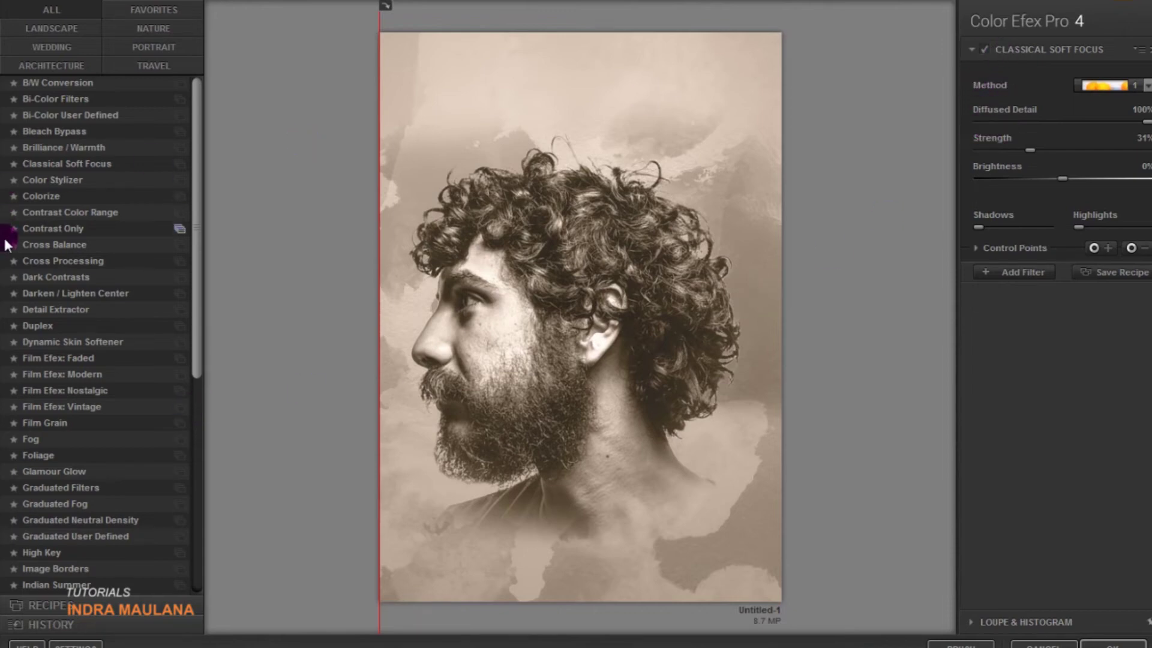
{"action": "left_click", "coordinate": [90, 167]}
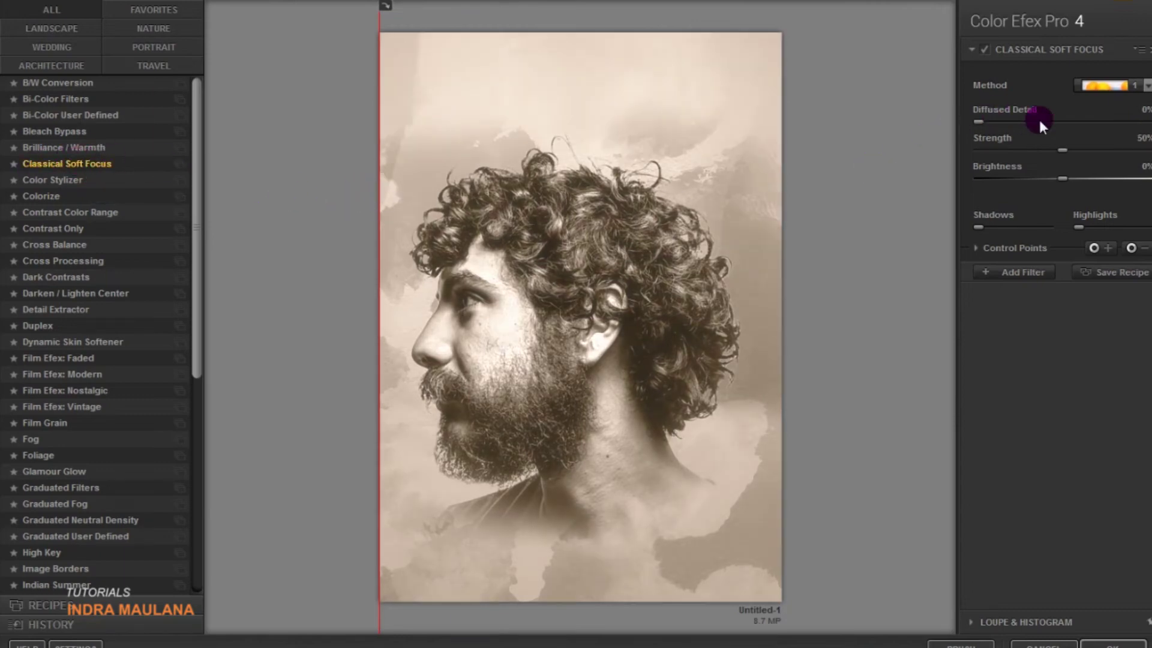
{"action": "mouse_move", "coordinate": [1104, 85]}
{"action": "left_mouse_down"}
{"action": "mouse_move", "coordinate": [1088, 202]}
{"action": "mouse_move", "coordinate": [1087, 113]}
{"action": "mouse_move", "coordinate": [1093, 144]}
{"action": "left_mouse_up"}
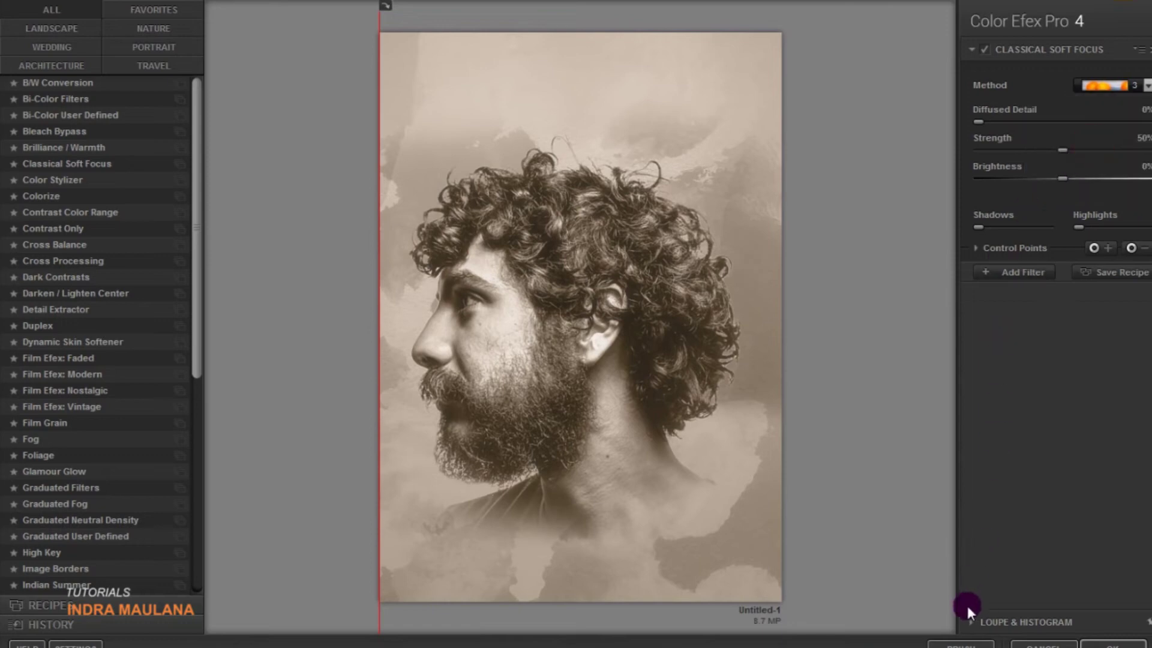
{"action": "left_click", "coordinate": [973, 623]}
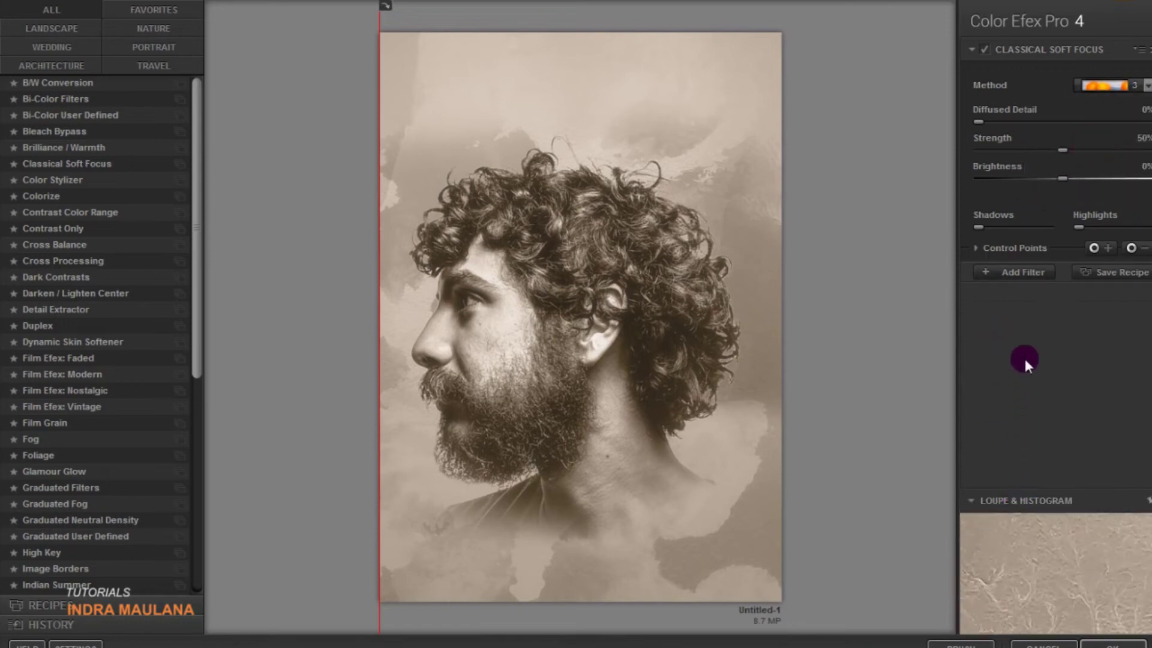
- Set Strength to 11%, Brightness to -1% and Diffused Detail to 0%
{"action": "left_click_drag", "start_coordinate": [1052, 149], "coordinate": [940, 161]}
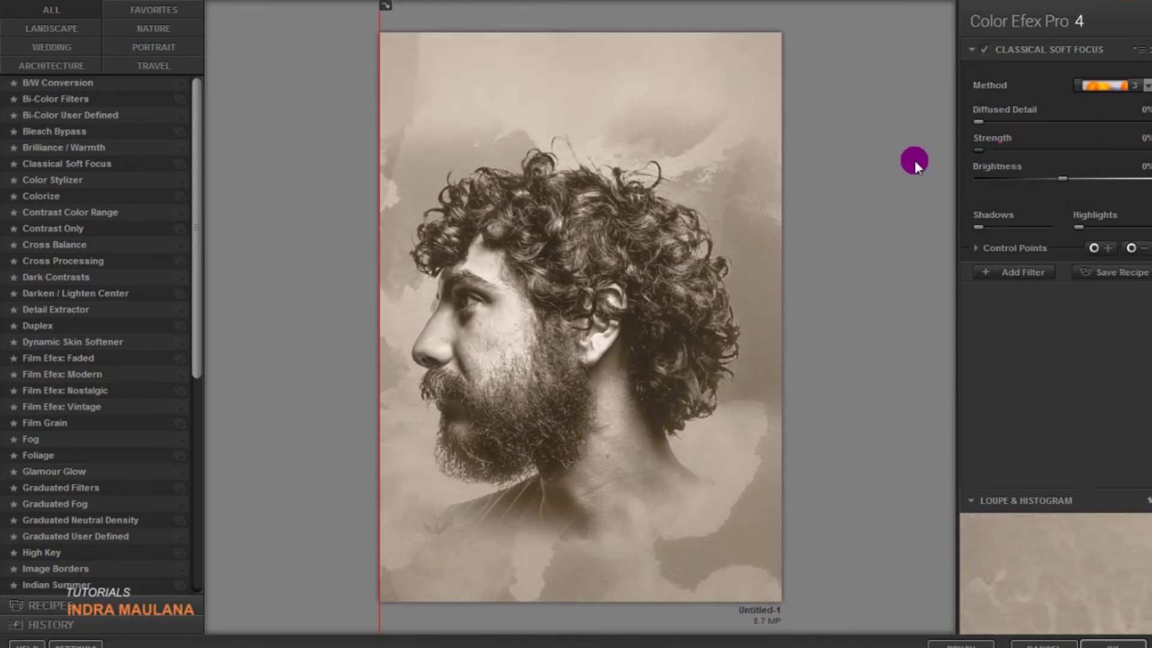
{"action": "left_click", "coordinate": [1024, 145]}
{"action": "left_click_drag", "start_coordinate": [1046, 179], "coordinate": [1070, 184]}
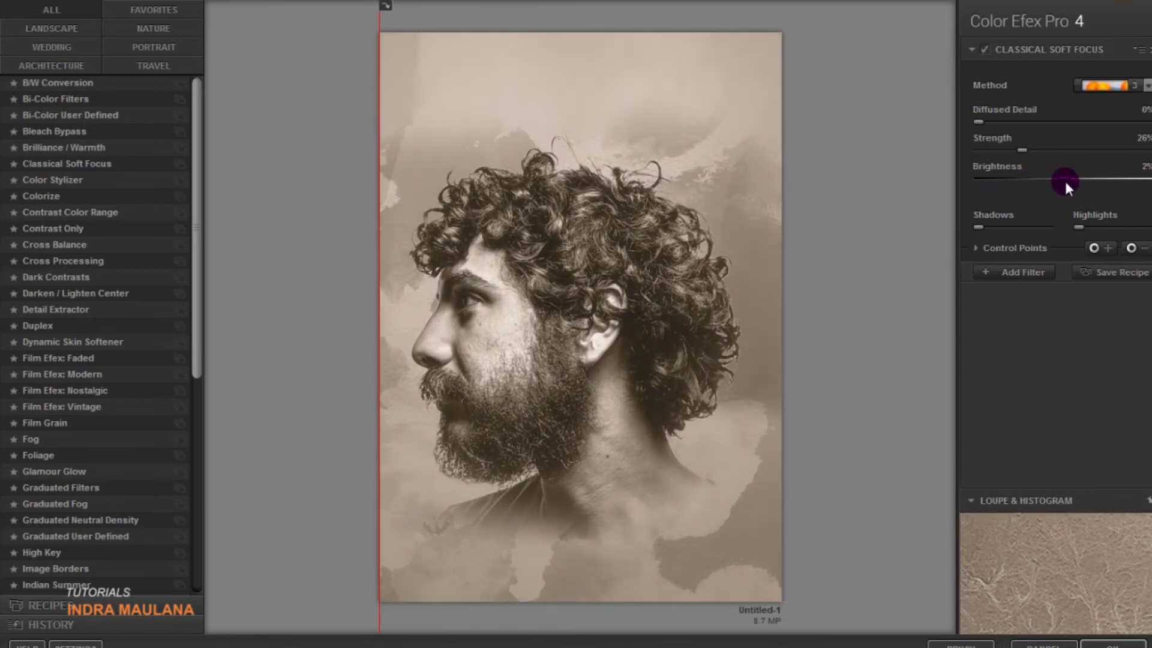
{"action": "left_click_drag", "start_coordinate": [1021, 150], "coordinate": [999, 152]}
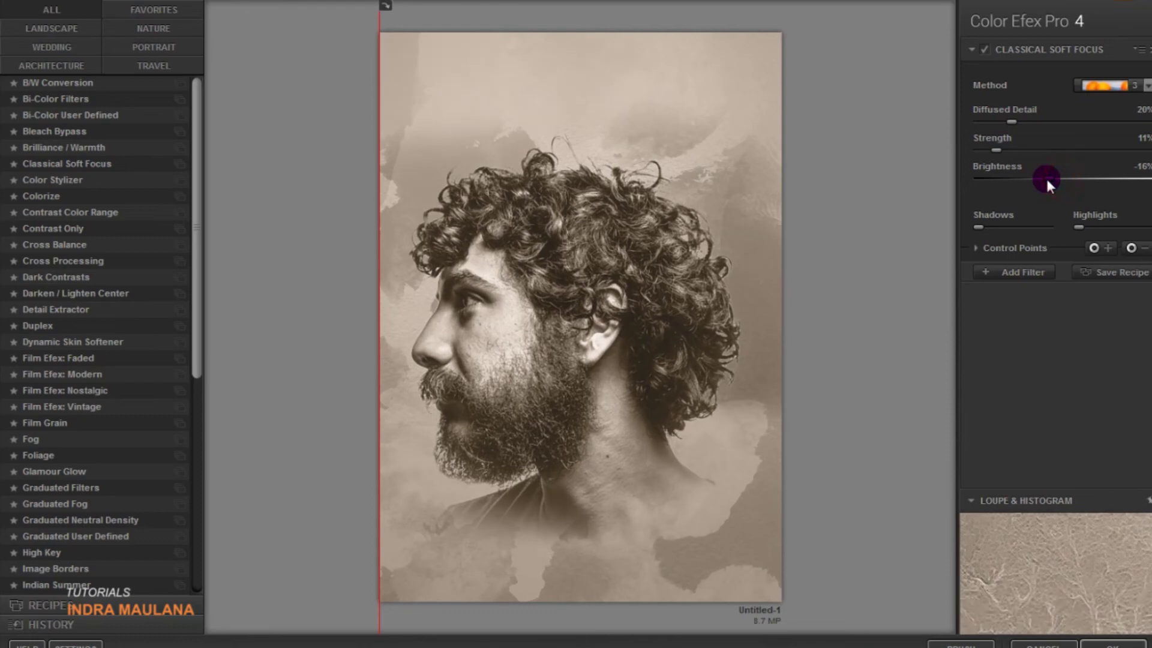
{"action": "left_click_drag", "start_coordinate": [1047, 180], "coordinate": [1059, 175]}
{"action": "left_click_drag", "start_coordinate": [1008, 126], "coordinate": [1064, 129]}
{"action": "left_click_drag", "start_coordinate": [1146, 126], "coordinate": [913, 123]}
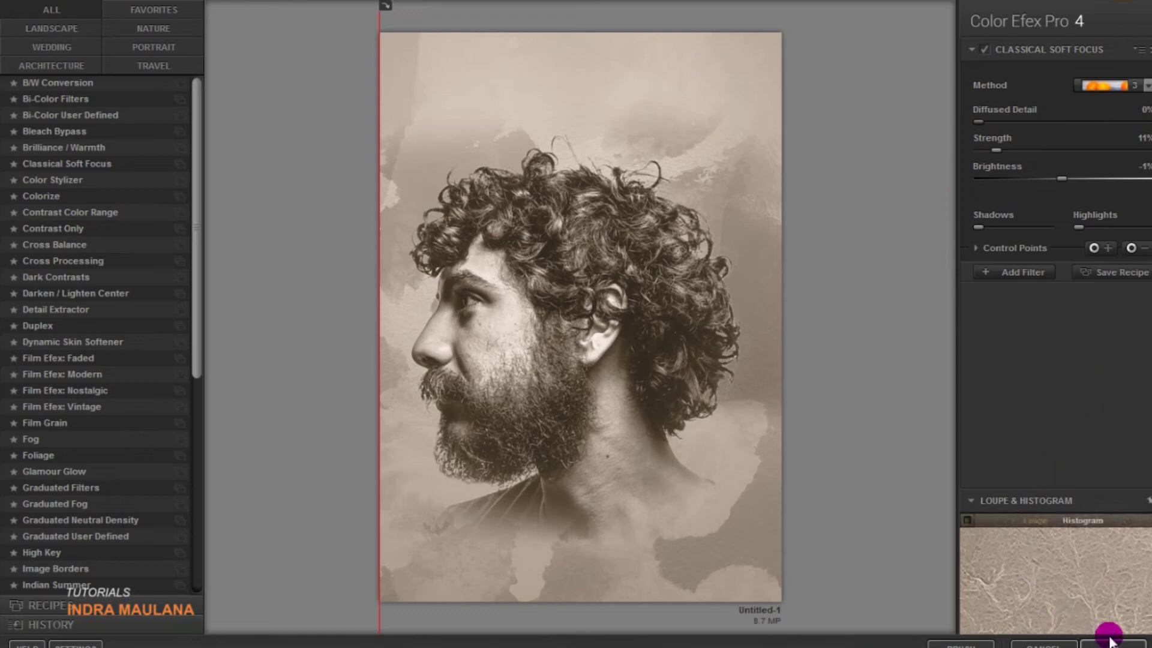
- Return the soft-focus result to Photoshop as a layer and toggle its visibility to compare
{"action": "left_click", "coordinate": [1010, 270]}
{"action": "left_click", "coordinate": [1115, 641]}
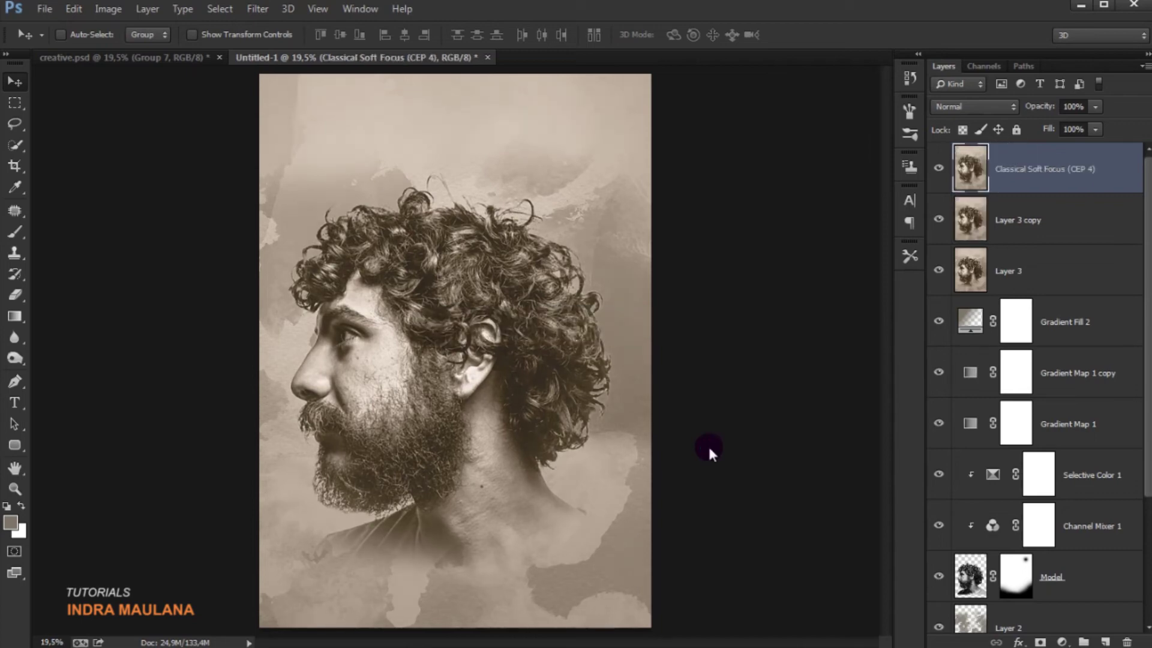
{"action": "scroll", "coordinate": [657, 445], "scroll_direction": "down", "scroll_amount": 1}
{"action": "left_click", "coordinate": [941, 168]}
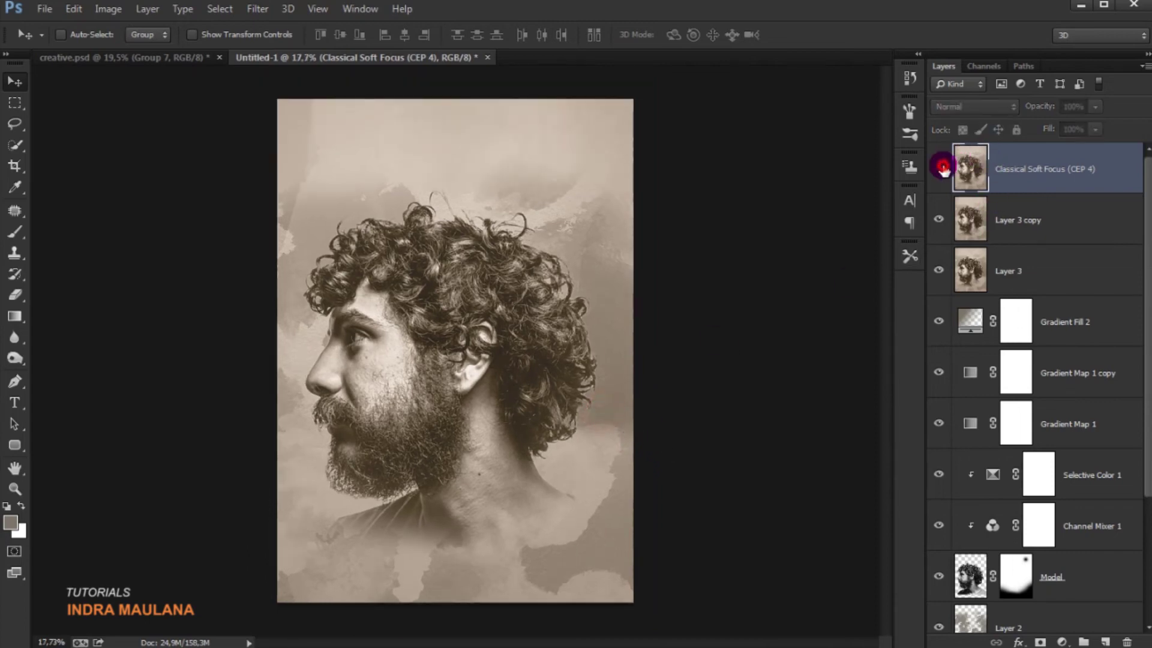
{"action": "left_click", "coordinate": [941, 168]}
{"action": "scroll", "coordinate": [547, 279], "scroll_direction": "up", "scroll_amount": 1}
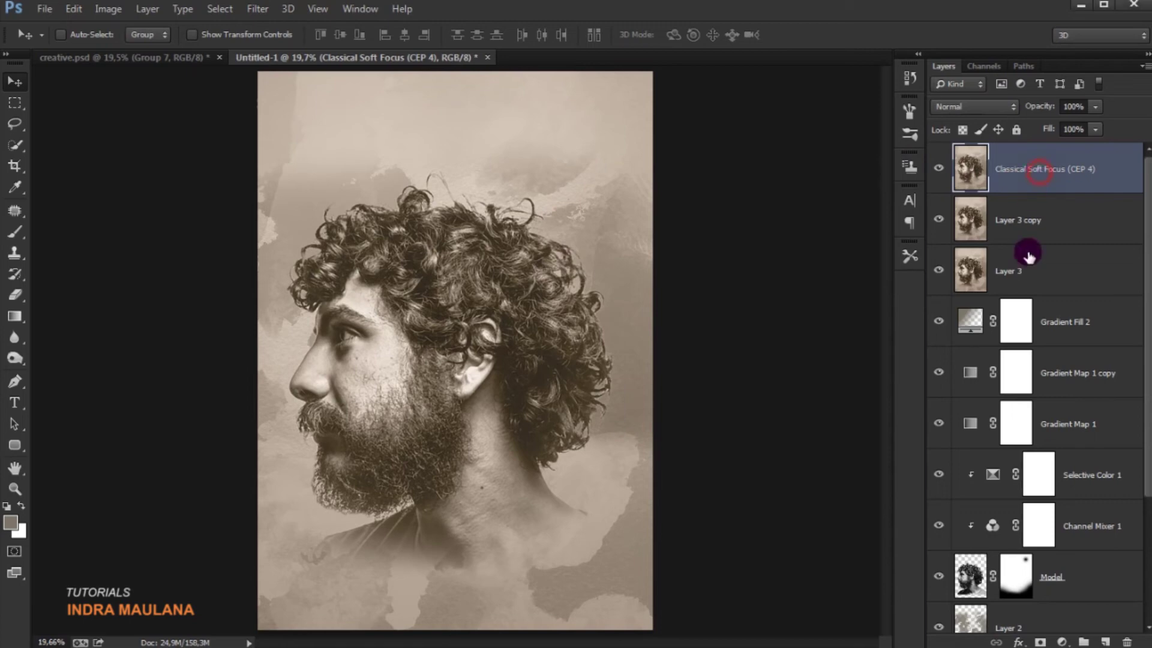
{"action": "left_click", "coordinate": [1061, 642]}
- Add a Gradient fill layer and set its left stop colour to dark brown #5d4222
{"action": "left_click", "coordinate": [1050, 307]}
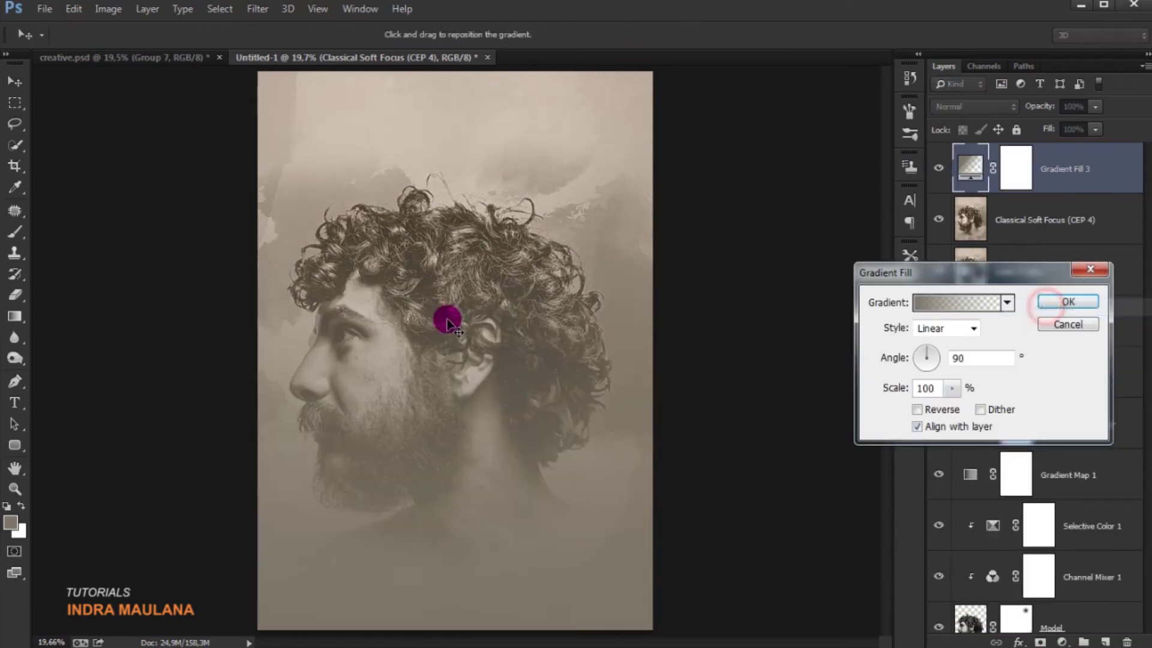
{"action": "left_click_drag", "start_coordinate": [489, 303], "coordinate": [489, 391]}
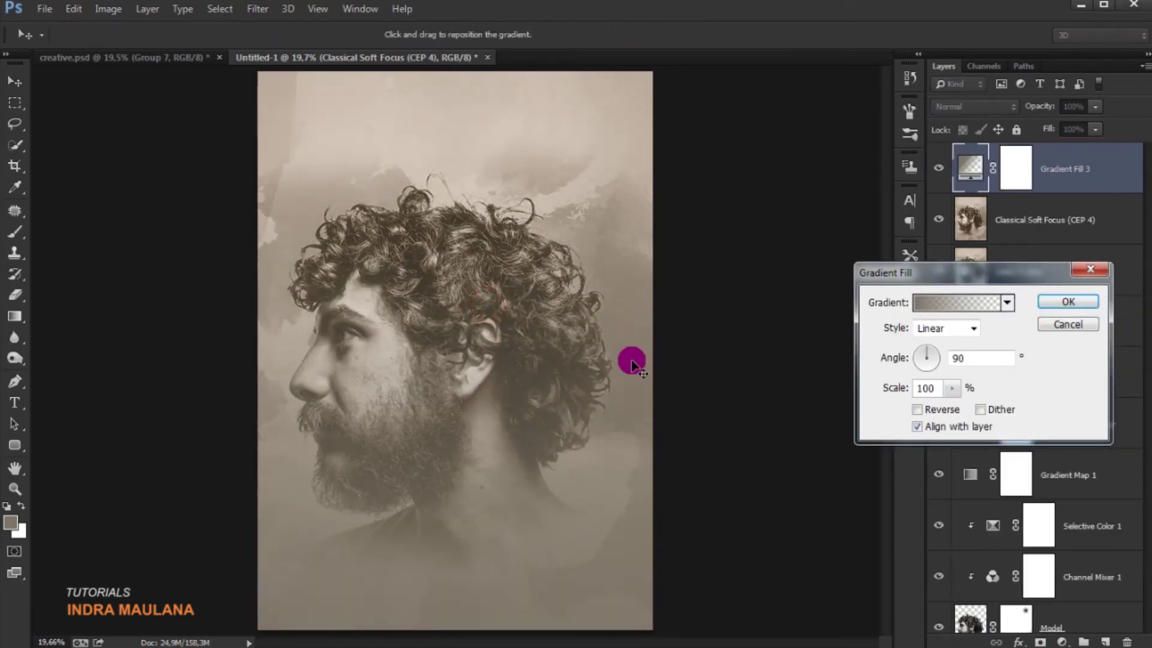
{"action": "left_click", "coordinate": [924, 306]}
{"action": "left_click", "coordinate": [765, 403]}
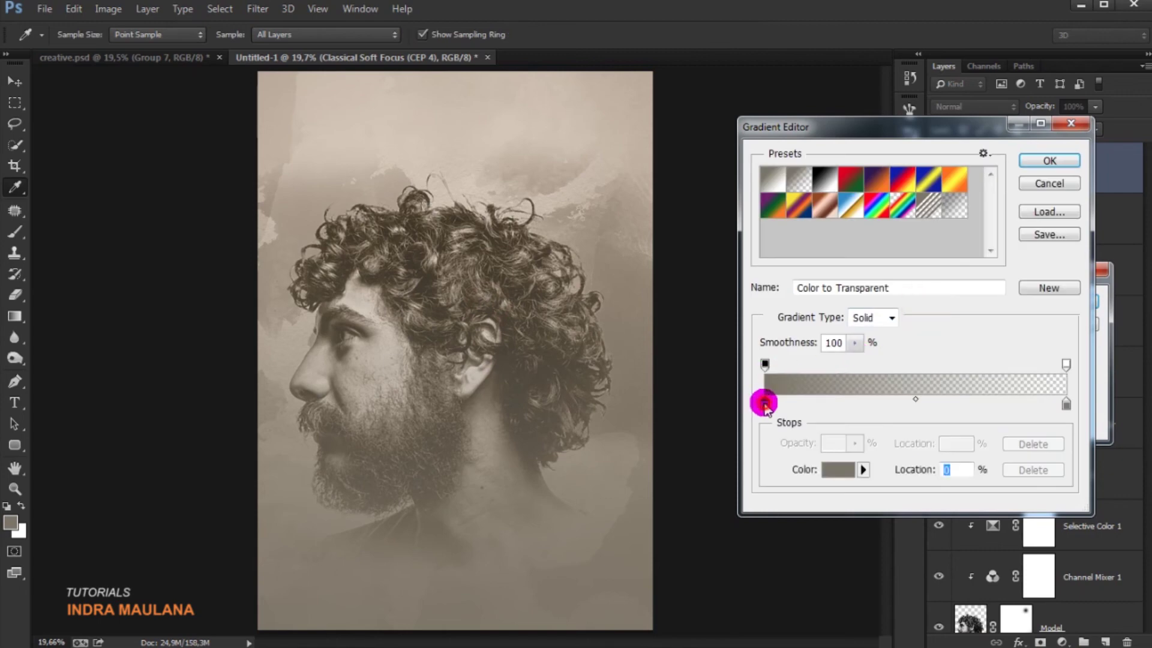
{"action": "double_click", "coordinate": [765, 403]}
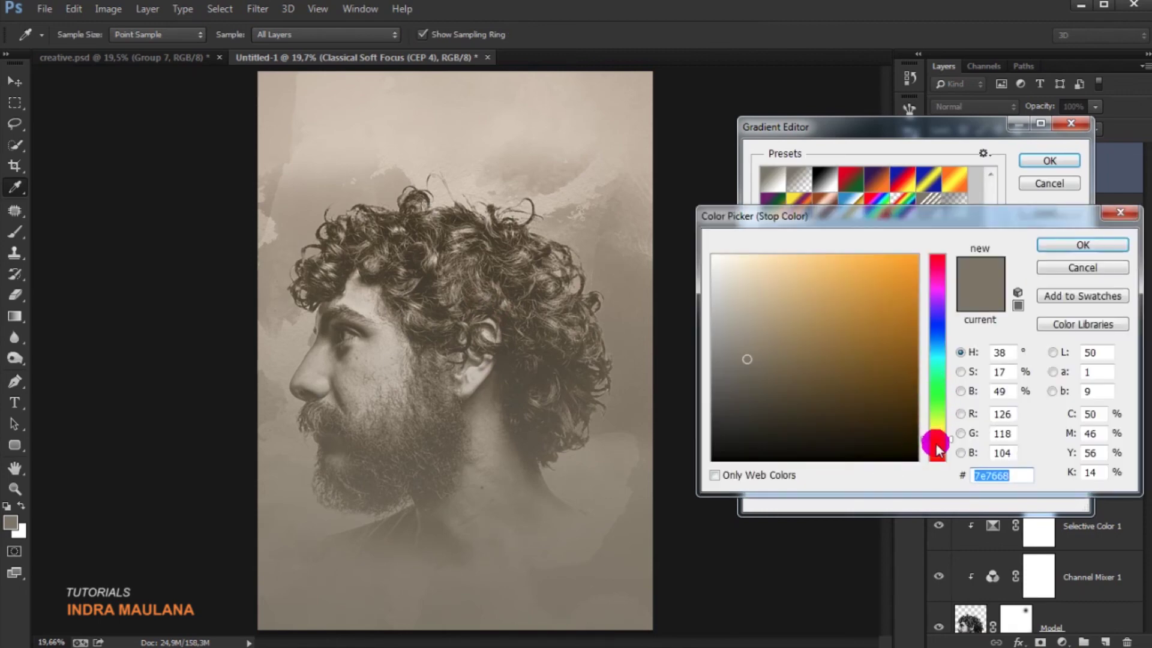
{"action": "left_click_drag", "start_coordinate": [938, 444], "coordinate": [937, 449]}
{"action": "left_click", "coordinate": [870, 398]}
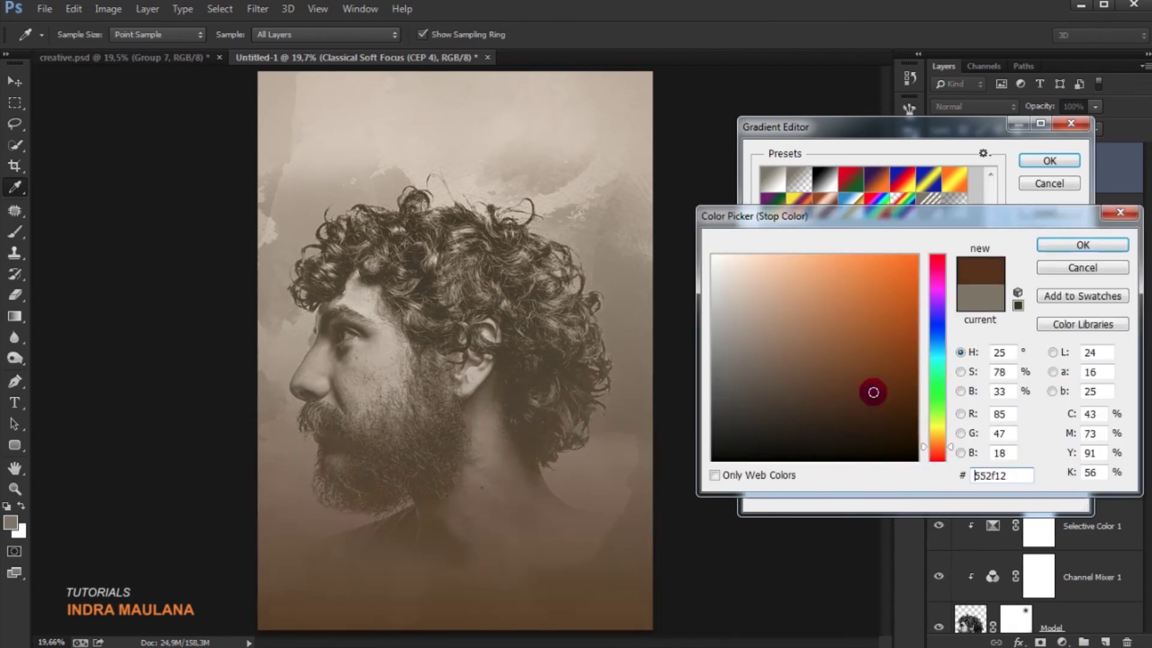
{"action": "left_click_drag", "start_coordinate": [872, 393], "coordinate": [840, 379]}
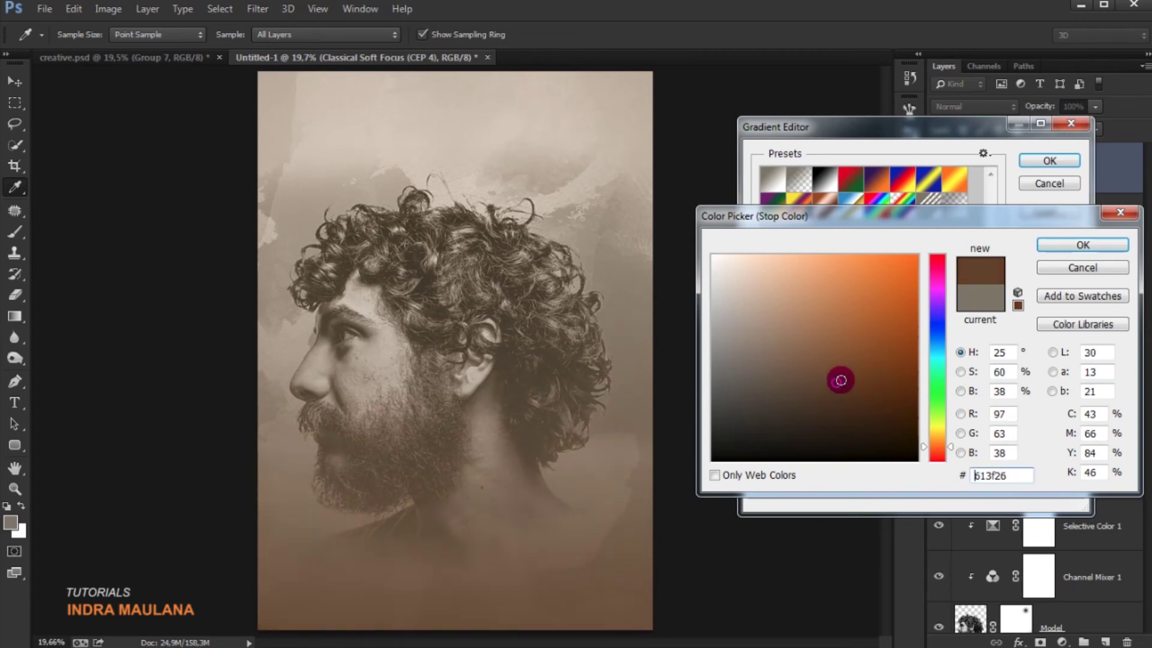
{"action": "left_click_drag", "start_coordinate": [938, 447], "coordinate": [938, 442]}
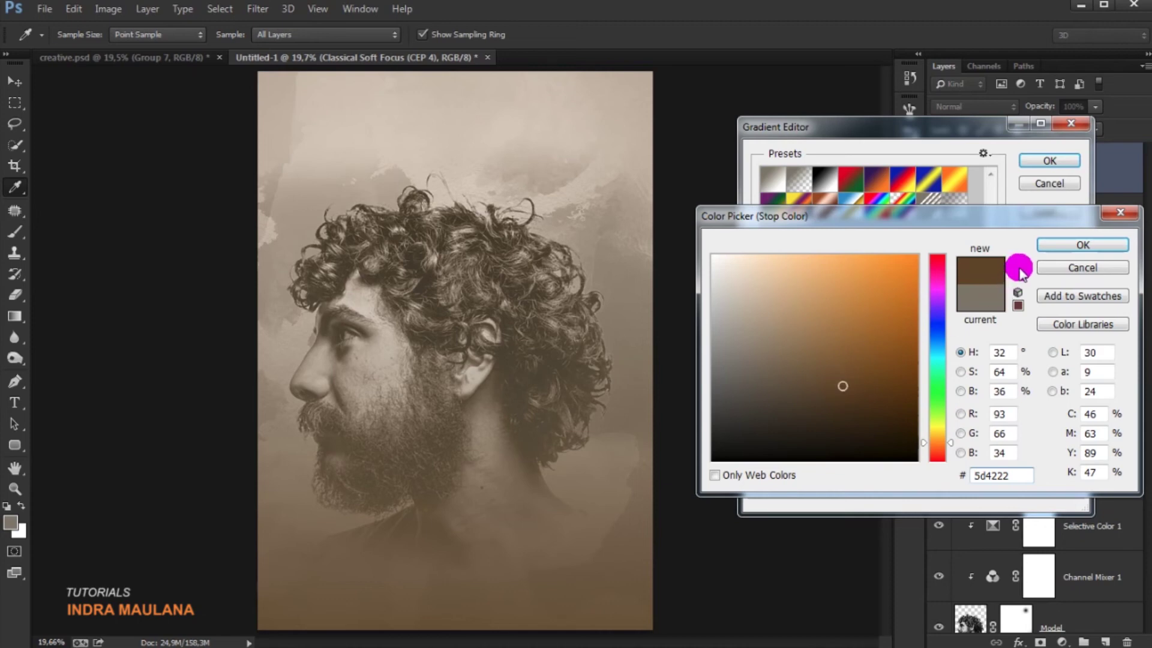
- Accept the brown-to-transparent gradient and position it over the poster's lower part
{"action": "left_click", "coordinate": [1074, 245]}
{"action": "left_click", "coordinate": [1047, 160]}
{"action": "left_click_drag", "start_coordinate": [663, 397], "coordinate": [534, 457]}
{"action": "left_click", "coordinate": [1067, 300]}
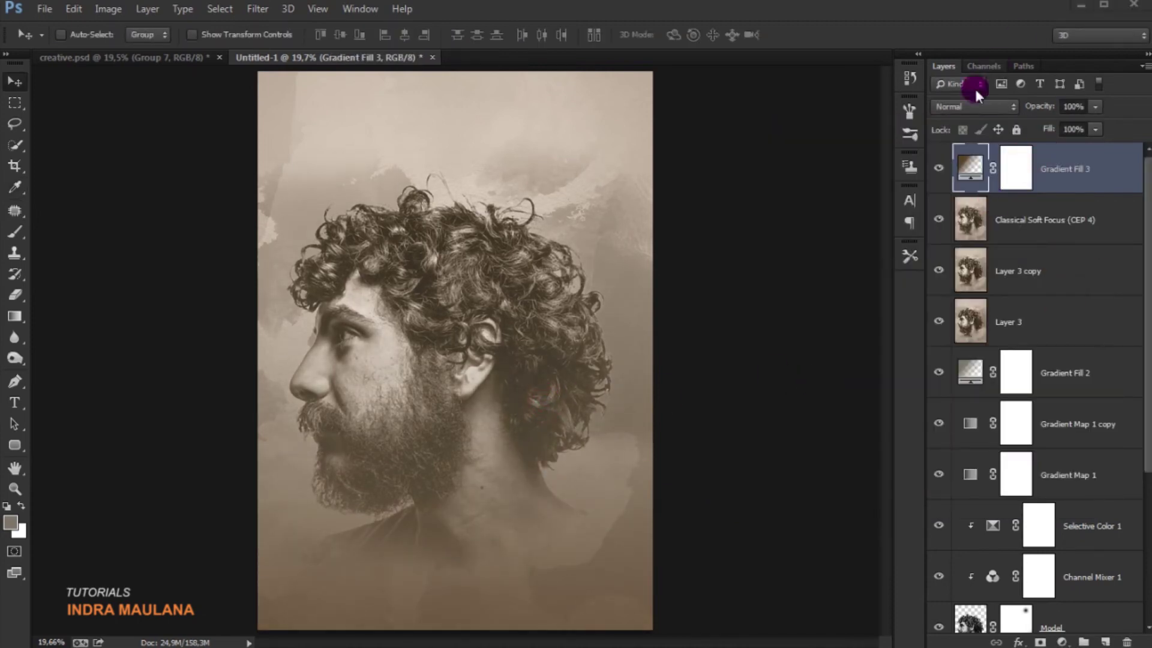
- Set Gradient Fill 3 to Soft Light blend mode at 57% opacity
{"action": "left_click", "coordinate": [956, 104]}
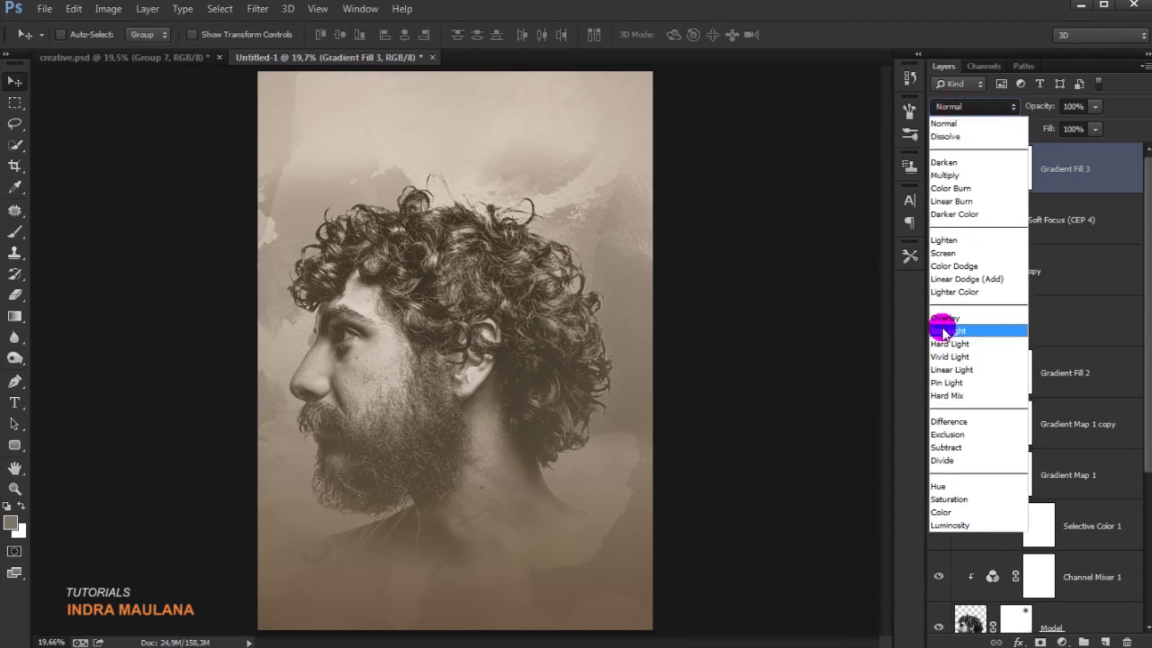
{"action": "left_click", "coordinate": [945, 330]}
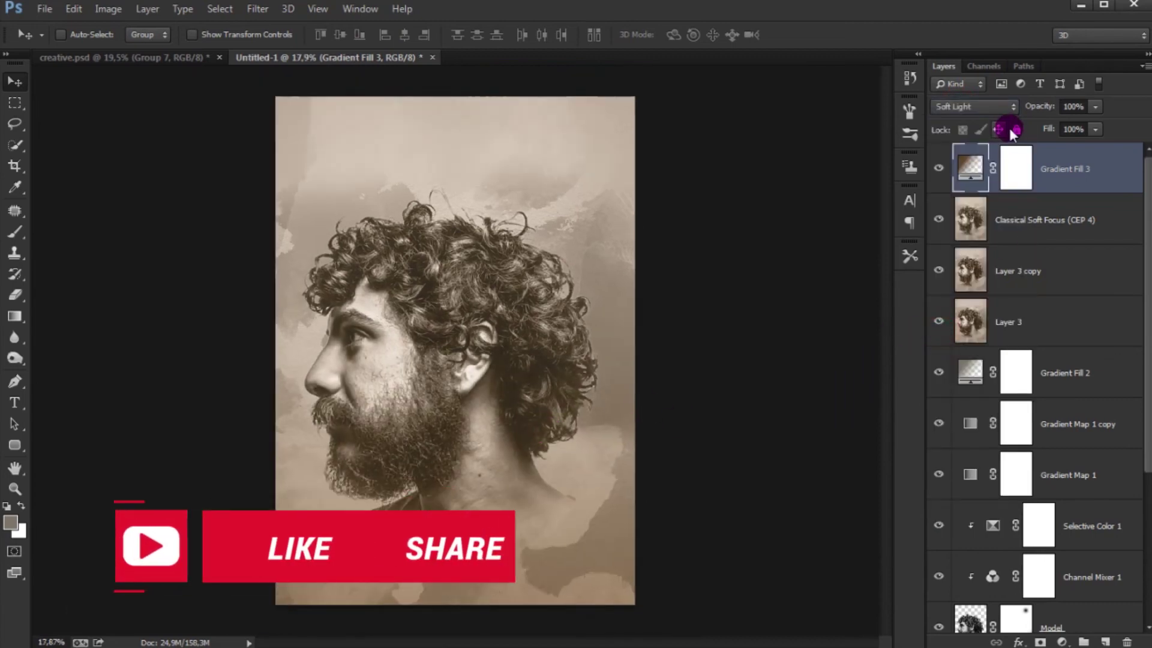
{"action": "double_click", "coordinate": [972, 153]}
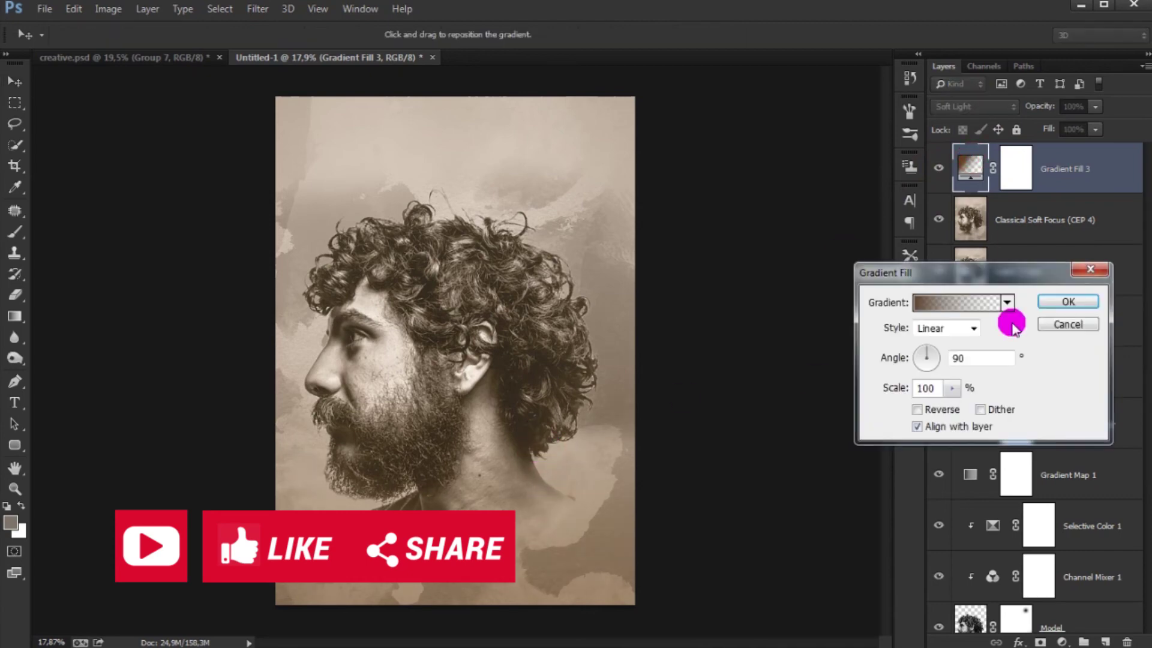
{"action": "left_click", "coordinate": [1048, 302]}
{"action": "left_click", "coordinate": [370, 312]}
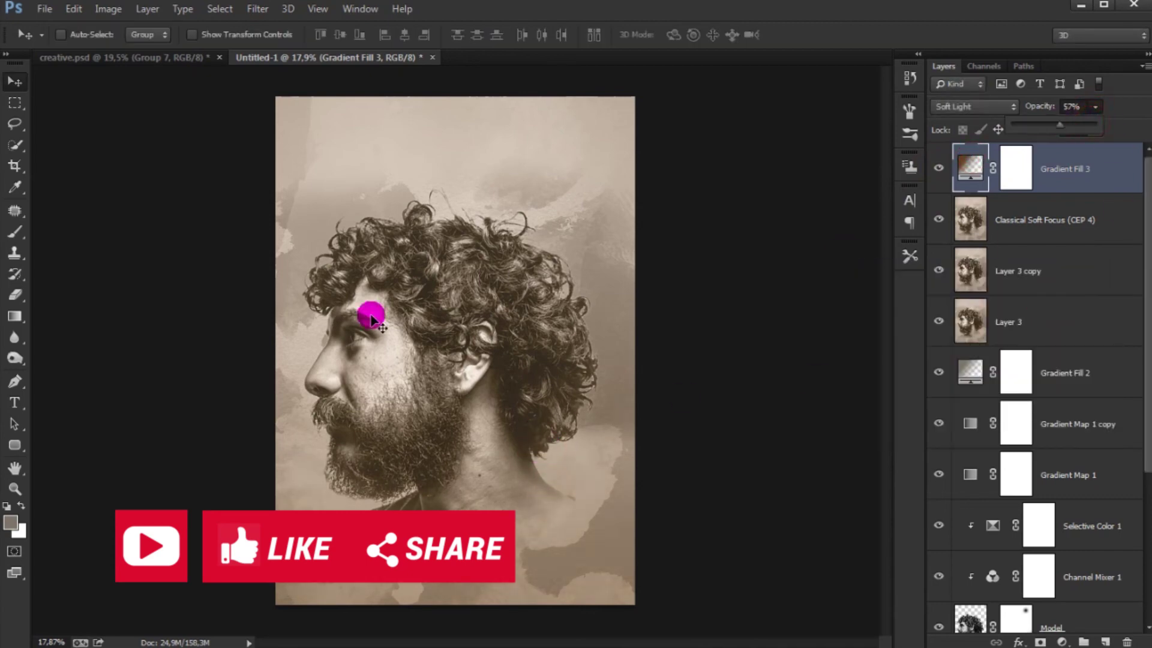
{"action": "scroll", "coordinate": [373, 384], "scroll_direction": "up", "scroll_amount": 1}
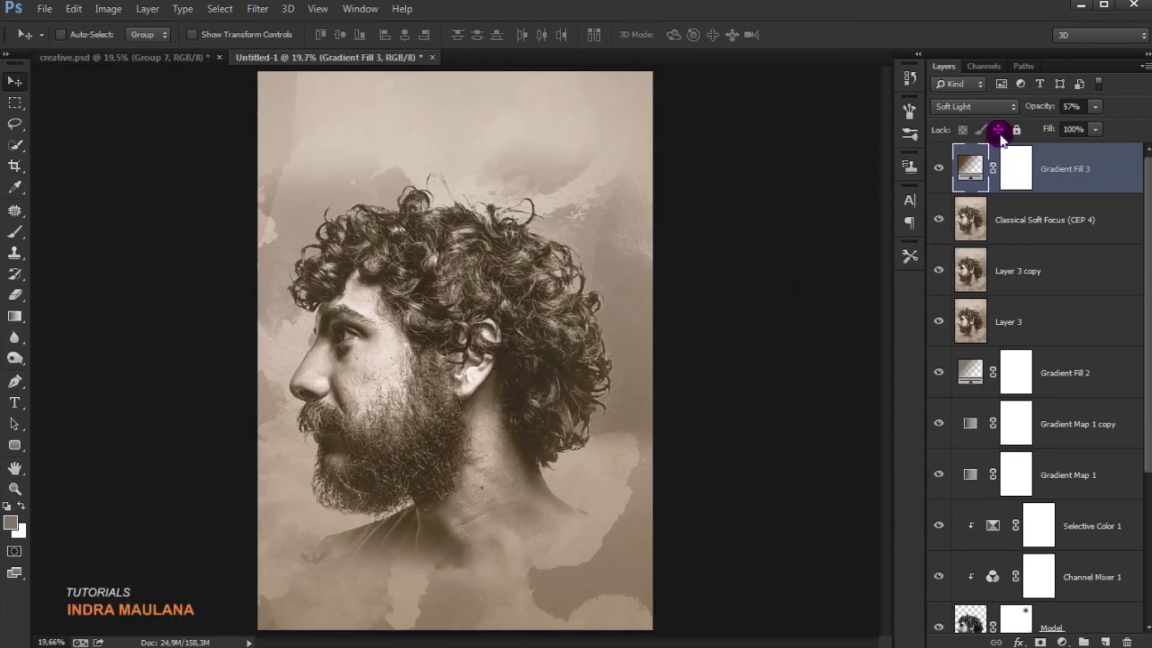
{"action": "scroll", "coordinate": [43, 367], "scroll_direction": "down", "scroll_amount": 1}
{"action": "left_click", "coordinate": [570, 310]}
{"action": "left_click", "coordinate": [15, 401]}
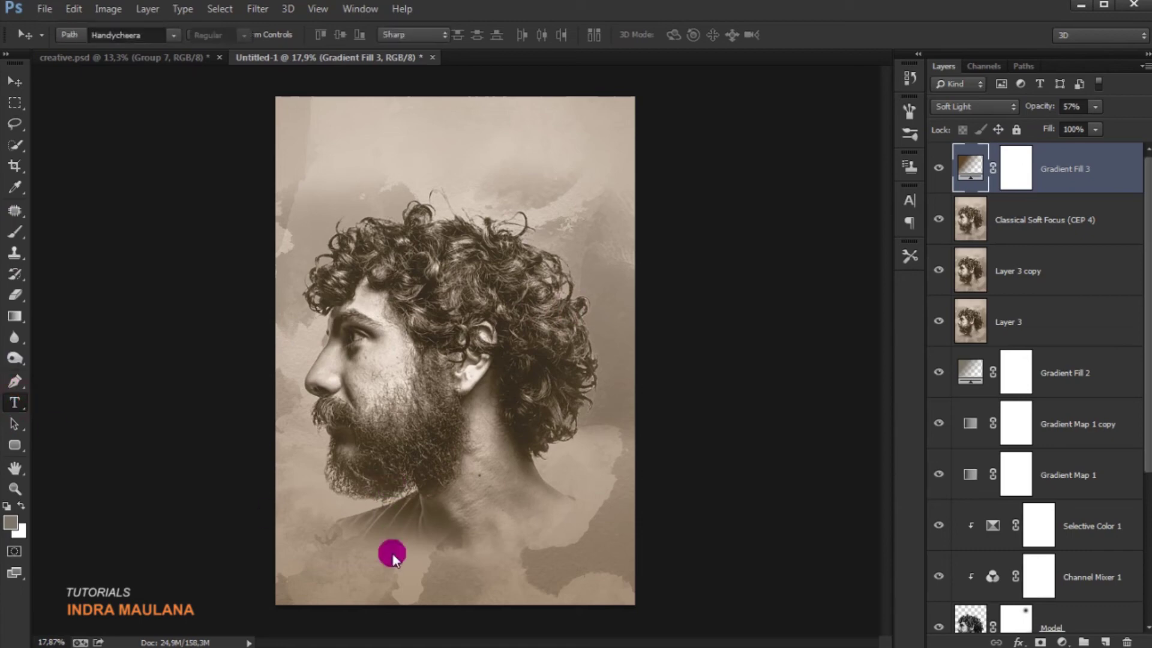
- Type the title 'Poster Design' near the poster bottom and move it into place
{"action": "left_click", "coordinate": [421, 585]}
{"action": "type", "text": "oster Design"}
{"action": "key", "text": "ctrl+Return"}
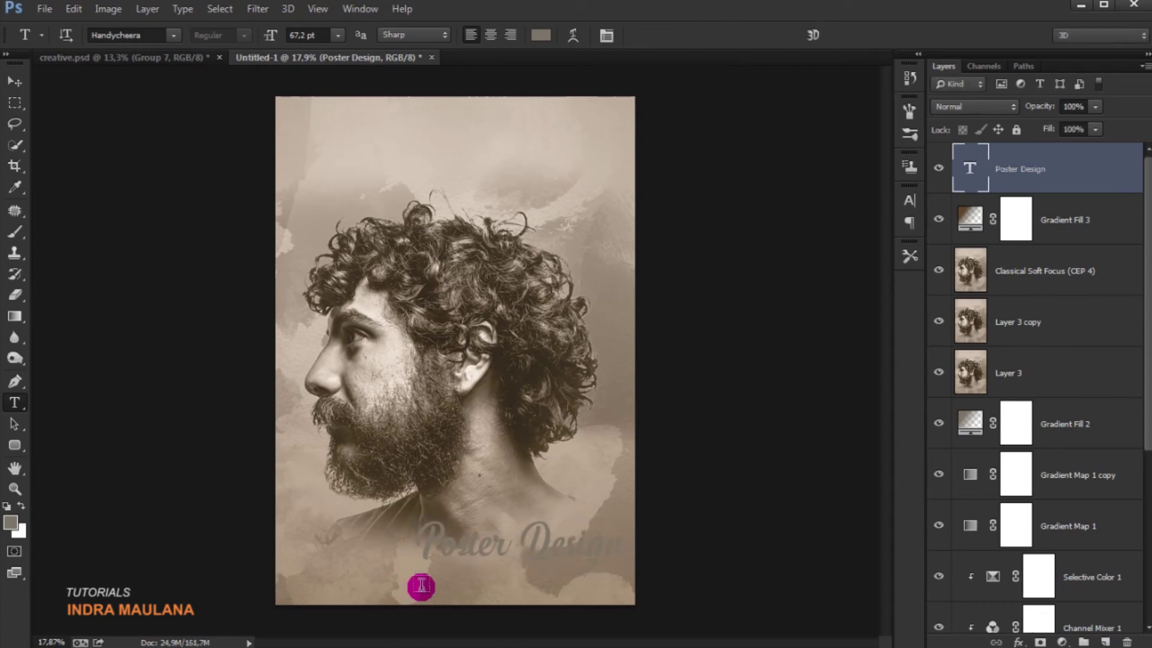
{"action": "left_click", "coordinate": [17, 82]}
{"action": "left_click_drag", "start_coordinate": [504, 563], "coordinate": [435, 576]}
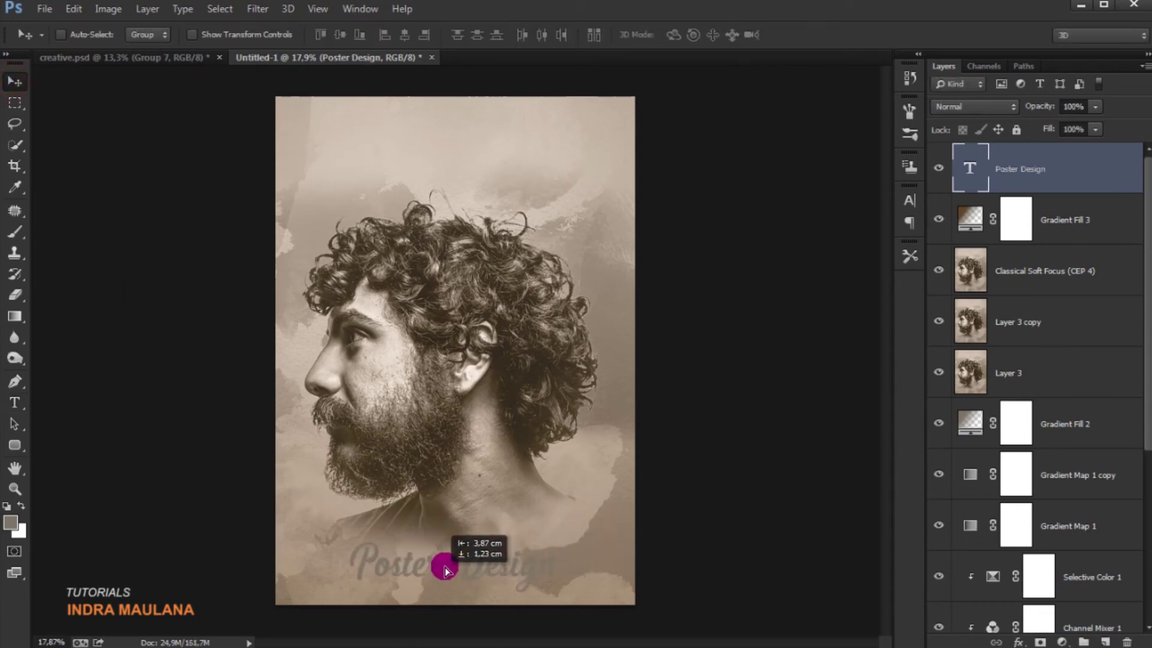
{"action": "left_click", "coordinate": [971, 165]}
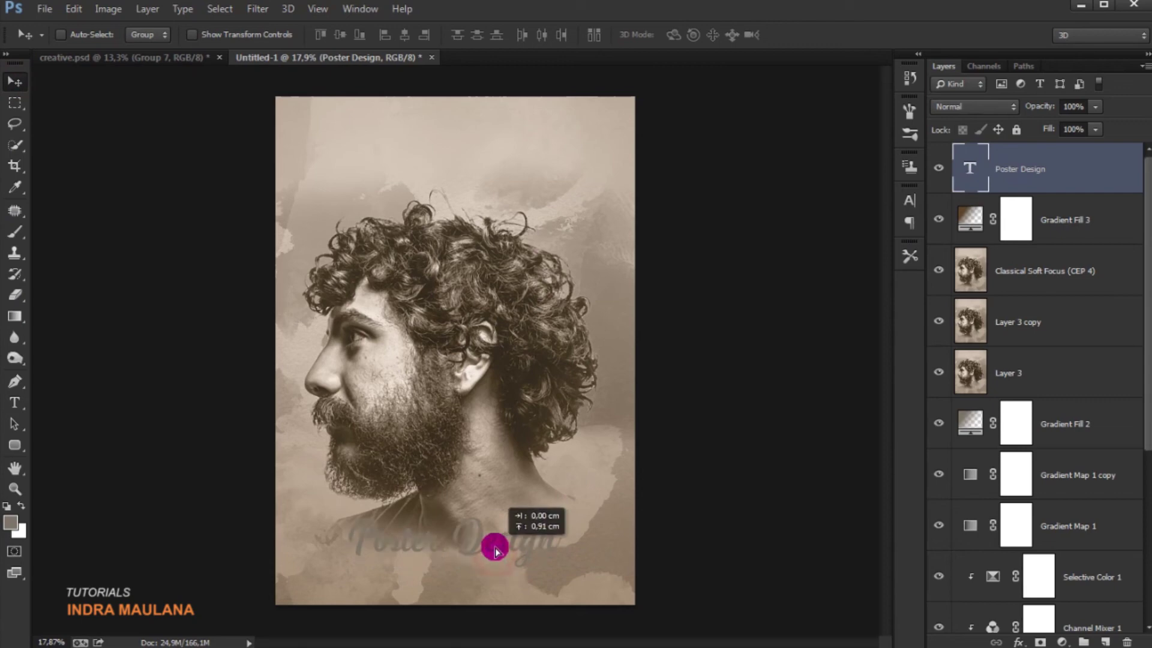
{"action": "left_click_drag", "start_coordinate": [504, 566], "coordinate": [507, 561]}
- Enlarge the Poster Design title with Free Transform
{"action": "left_click", "coordinate": [74, 9]}
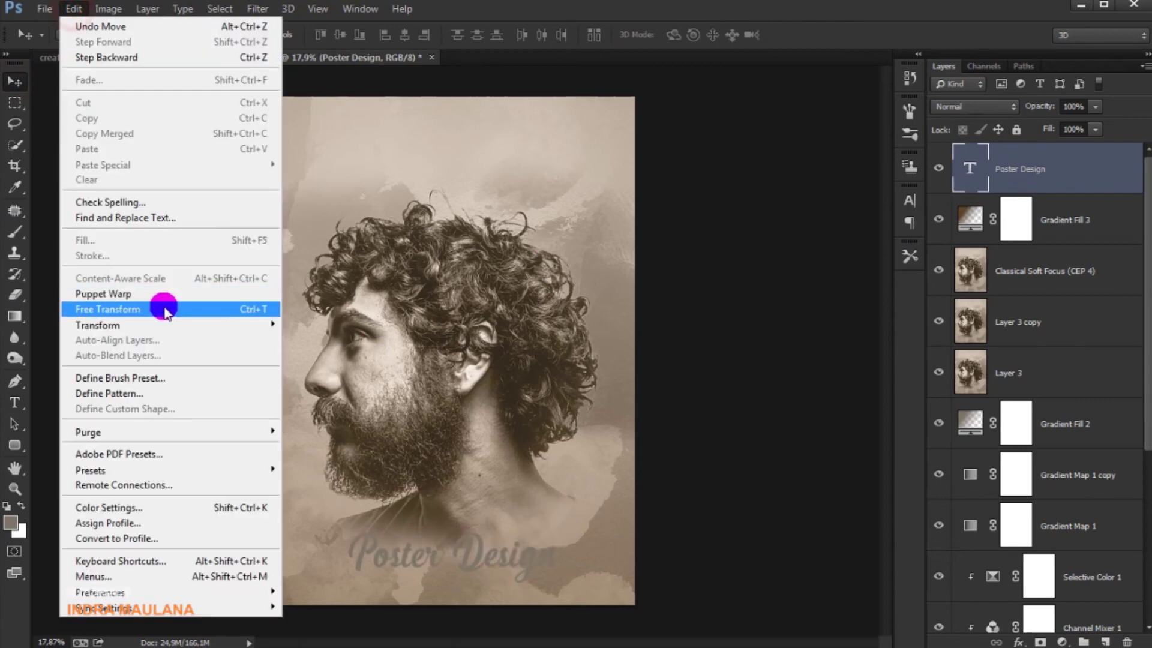
{"action": "left_click", "coordinate": [162, 301]}
{"action": "mouse_move", "coordinate": [561, 529]}
{"action": "left_mouse_down"}
{"action": "mouse_move", "coordinate": [602, 496]}
{"action": "mouse_move", "coordinate": [610, 473]}
{"action": "mouse_move", "coordinate": [596, 476]}
{"action": "left_mouse_up"}
{"action": "left_click", "coordinate": [811, 34]}
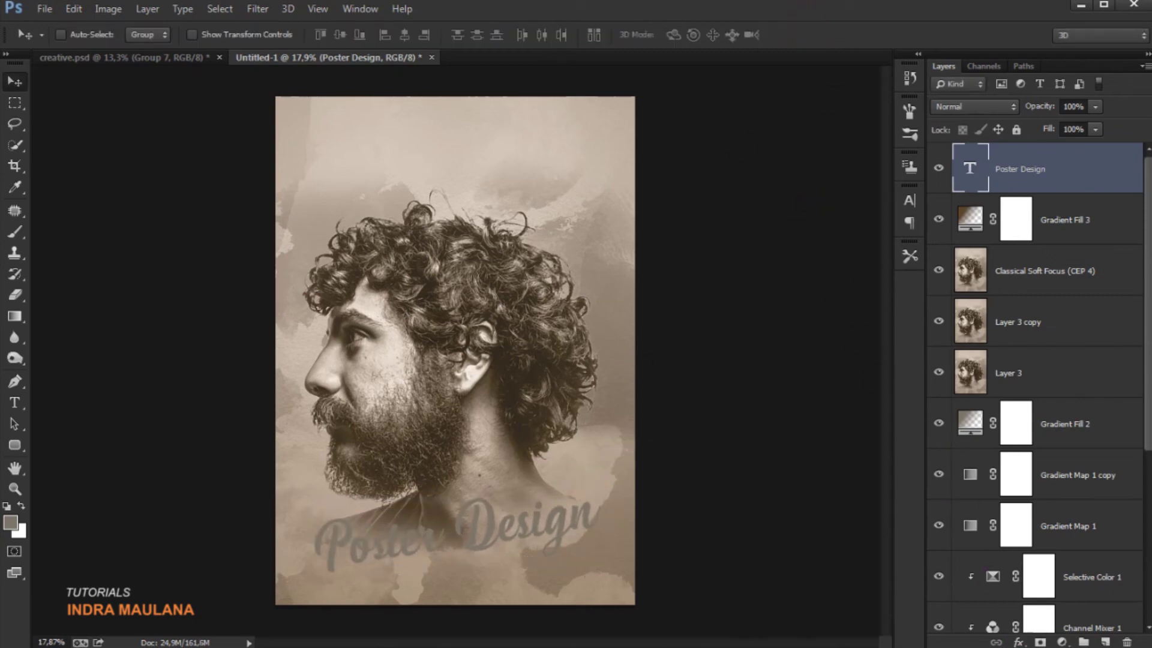
- Add a Gradient Overlay to the title and sample a light beige for the left stop
{"action": "left_click", "coordinate": [1018, 642]}
{"action": "left_click", "coordinate": [1040, 574]}
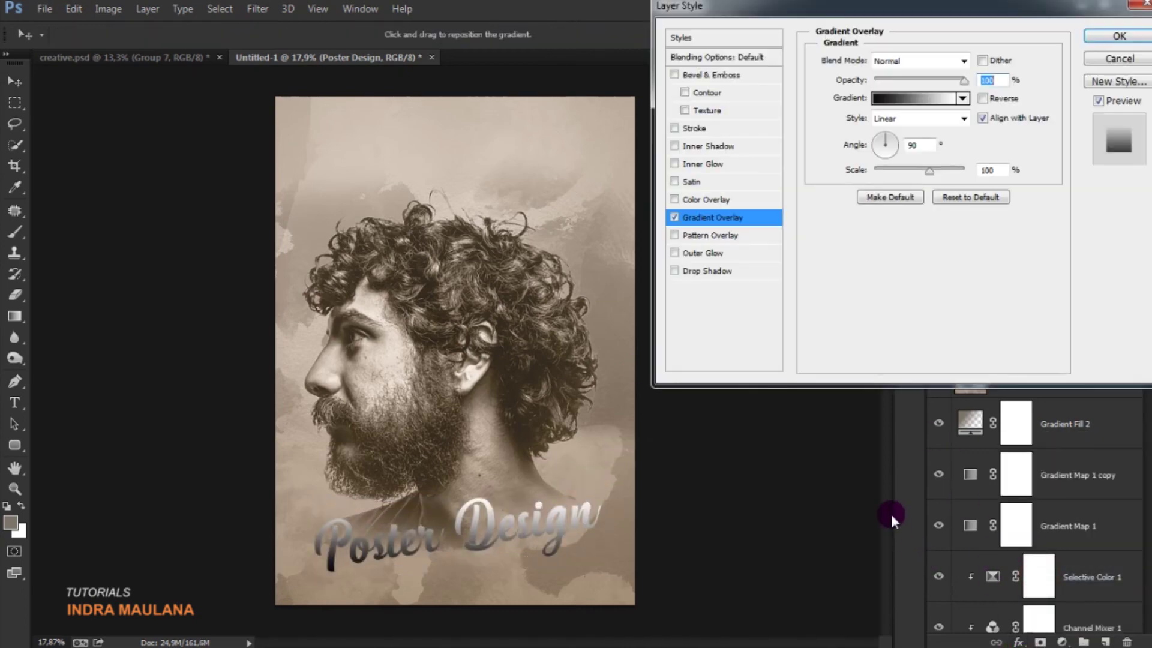
{"action": "left_click", "coordinate": [901, 96]}
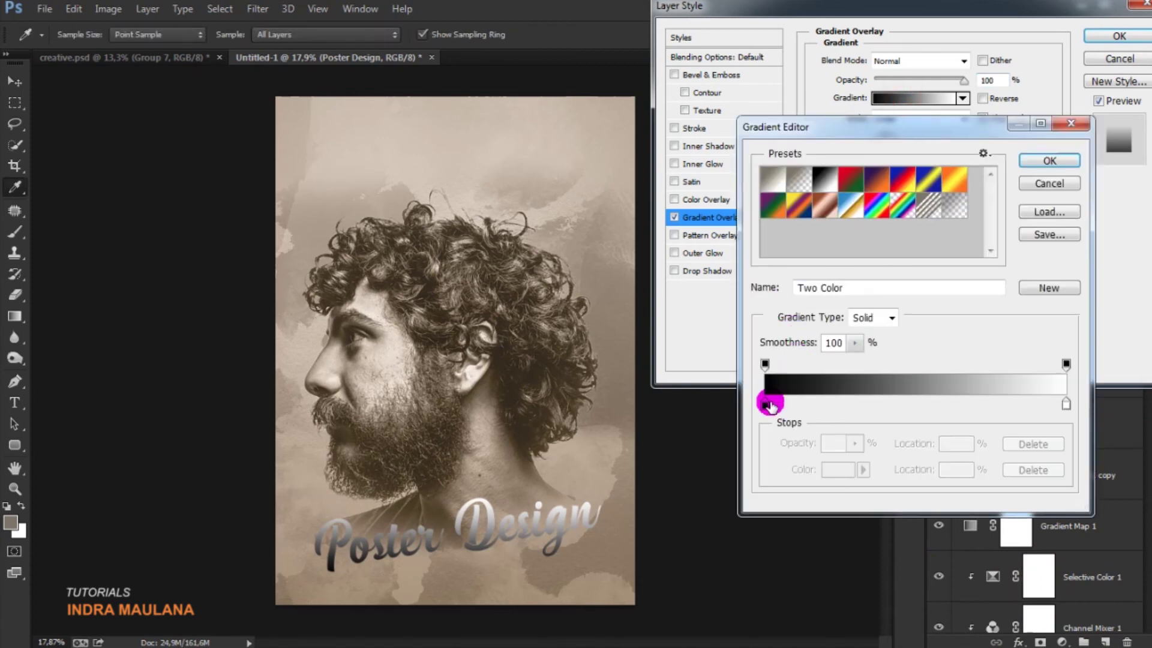
{"action": "double_click", "coordinate": [764, 402]}
{"action": "left_click_drag", "start_coordinate": [527, 380], "coordinate": [508, 426]}
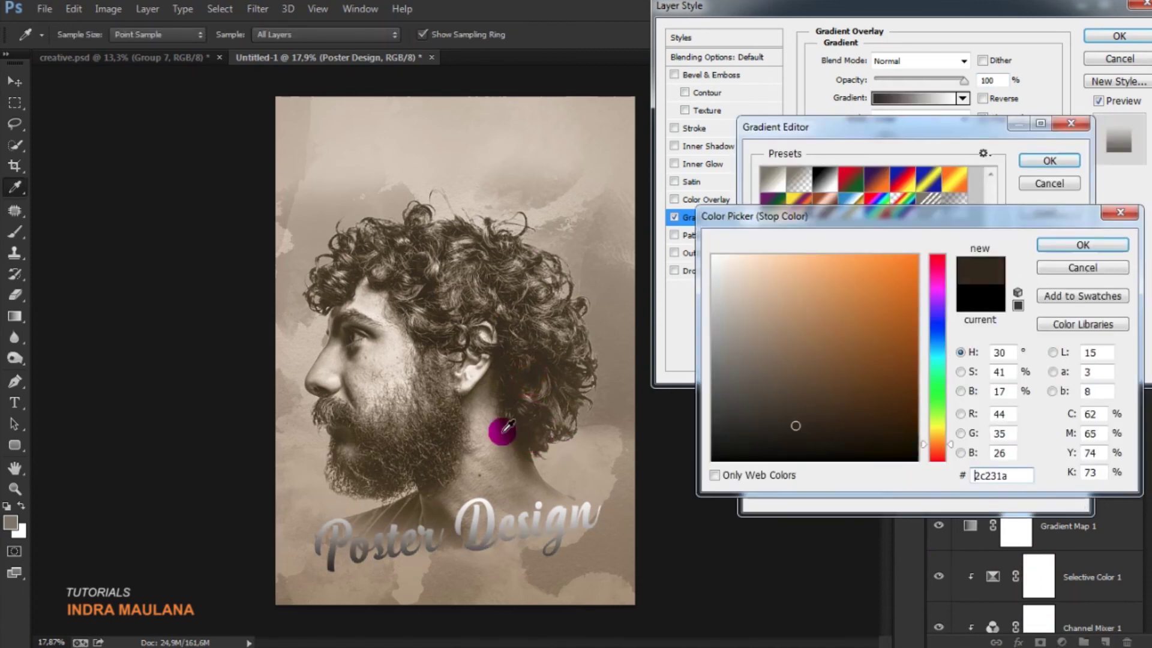
{"action": "left_click", "coordinate": [384, 362]}
{"action": "left_click", "coordinate": [1072, 246]}
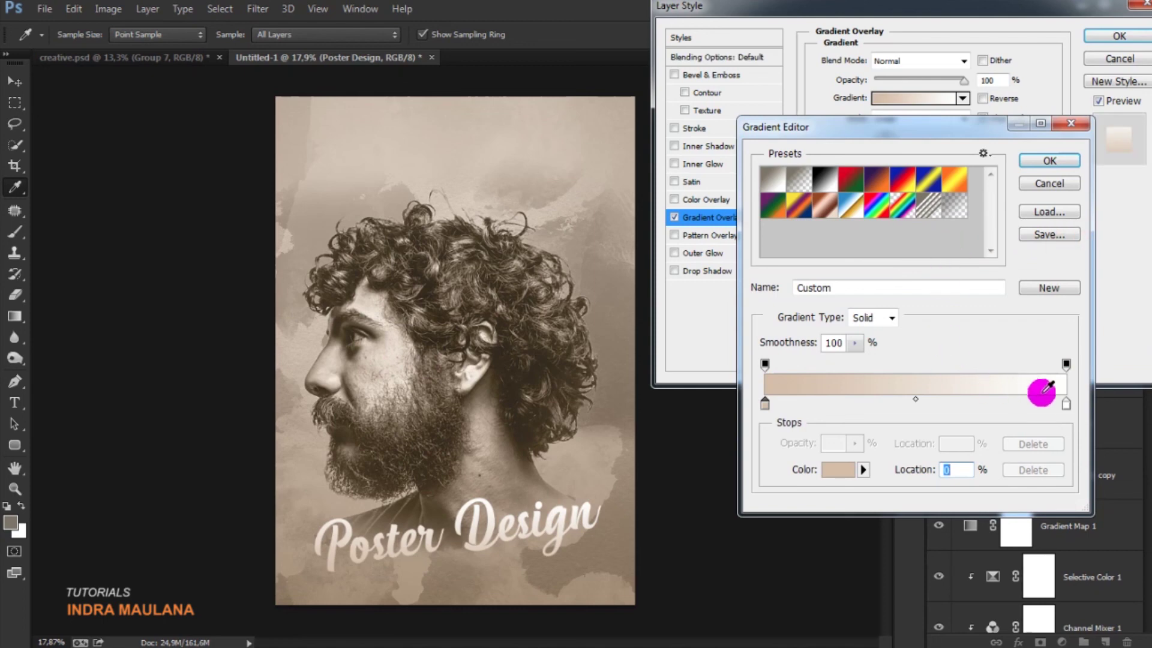
- Set the right gradient stop to near-white fffefe and the left stop to tan c1ae9b
{"action": "double_click", "coordinate": [1064, 401]}
{"action": "left_click", "coordinate": [387, 342]}
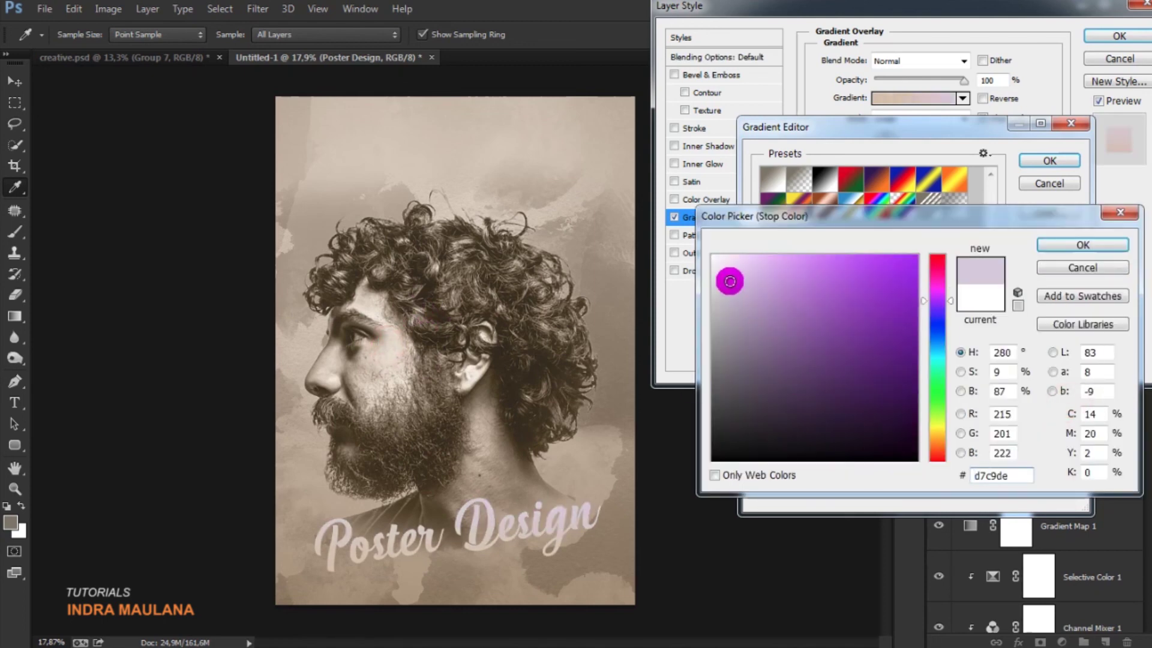
{"action": "left_click", "coordinate": [380, 384]}
{"action": "mouse_move", "coordinate": [707, 390]}
{"action": "left_mouse_down"}
{"action": "mouse_move", "coordinate": [743, 278]}
{"action": "mouse_move", "coordinate": [714, 250]}
{"action": "left_mouse_up"}
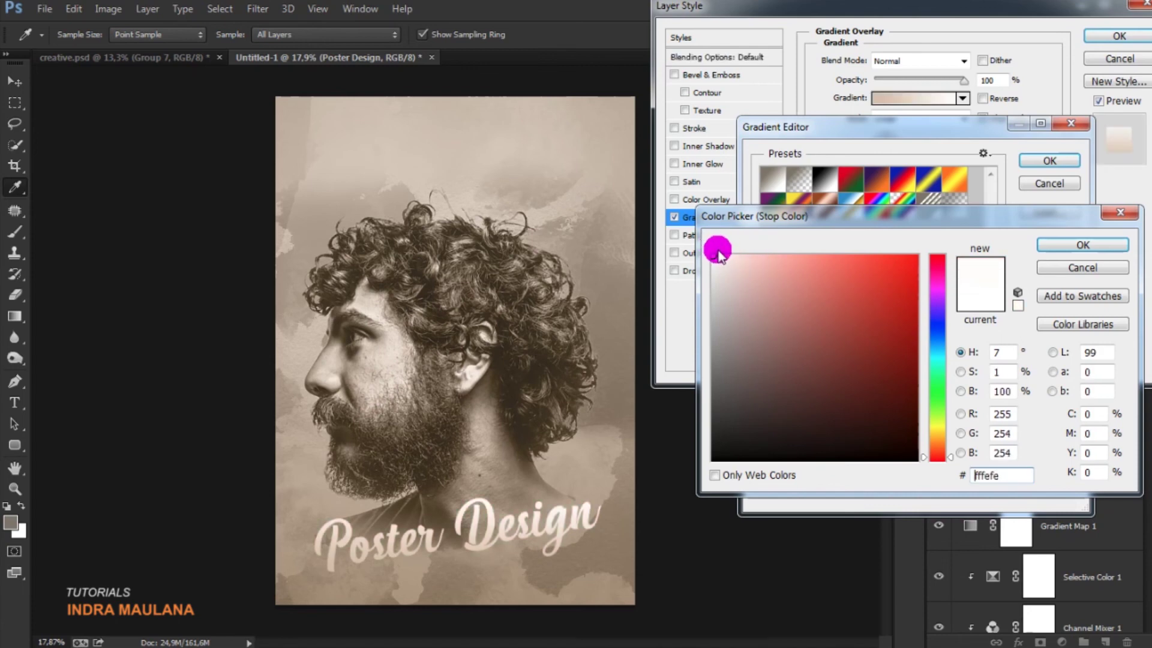
{"action": "left_click", "coordinate": [1089, 245]}
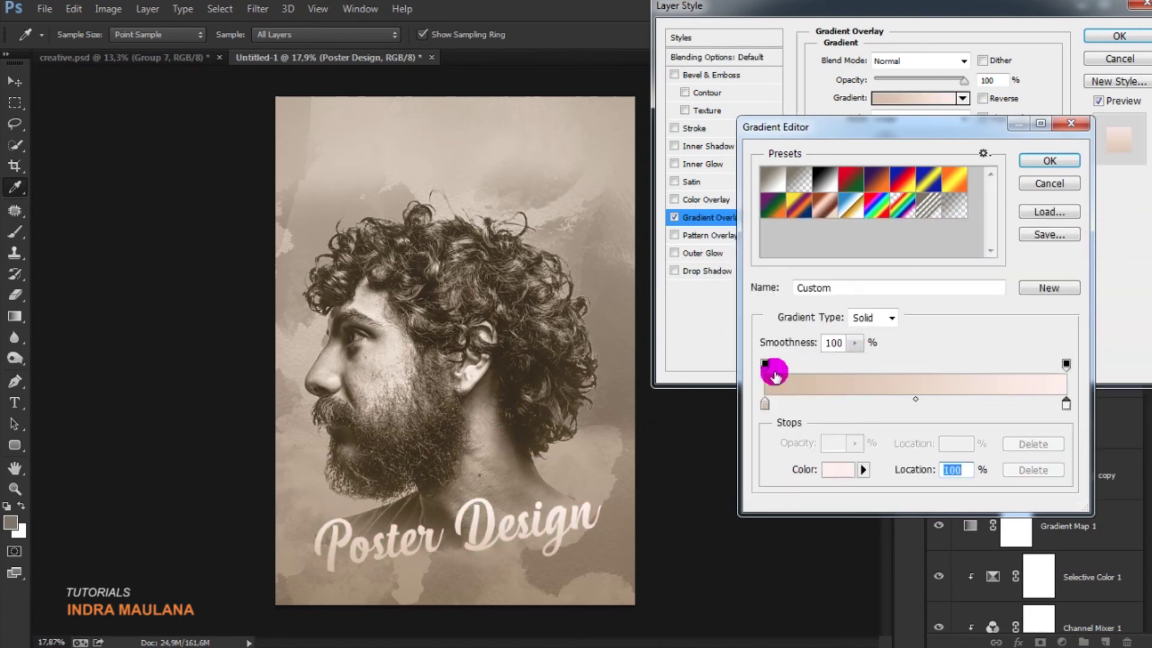
{"action": "double_click", "coordinate": [765, 402]}
{"action": "left_click_drag", "start_coordinate": [738, 288], "coordinate": [751, 305]}
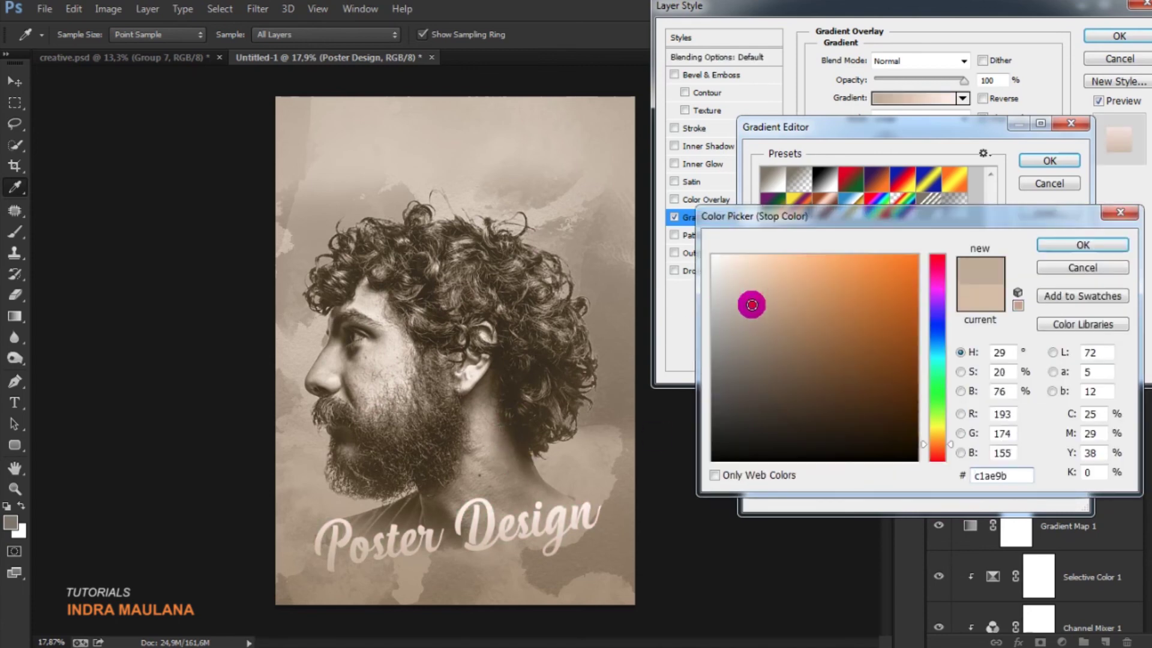
{"action": "left_click", "coordinate": [1089, 246]}
{"action": "left_click", "coordinate": [1059, 161]}
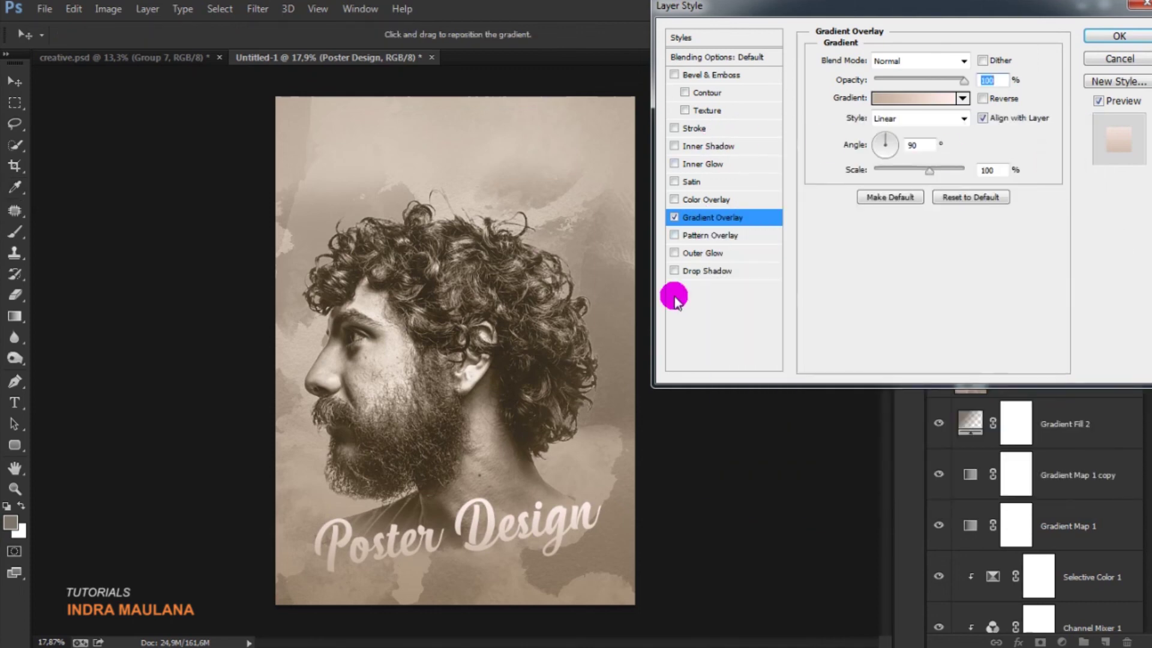
- Set the overlay angle to 132° and rearrange the stops into a pink-tan-pink gradient
{"action": "left_click", "coordinate": [880, 141]}
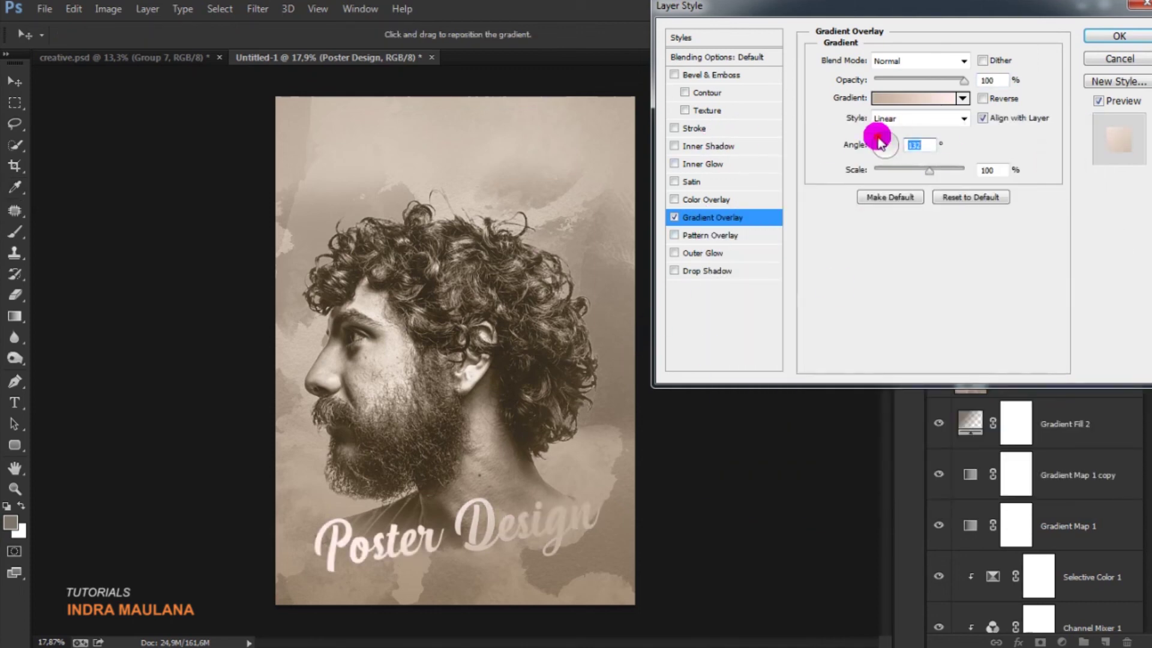
{"action": "left_click", "coordinate": [912, 98]}
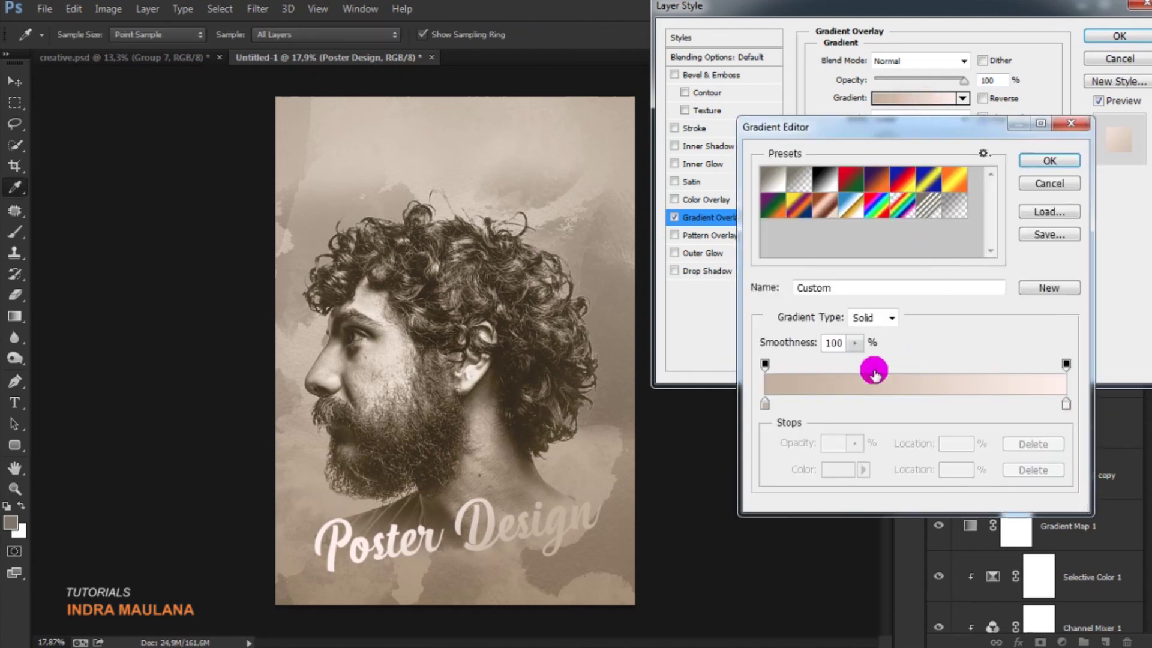
{"action": "left_click_drag", "start_coordinate": [1065, 405], "coordinate": [890, 404]}
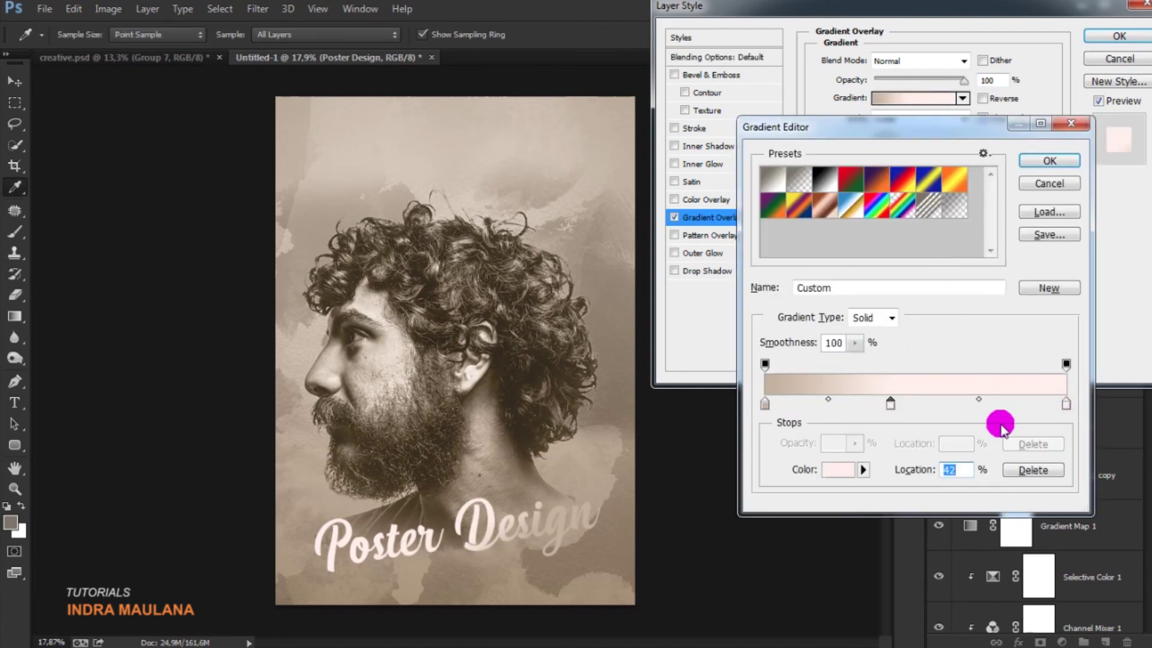
{"action": "left_click", "coordinate": [1065, 405]}
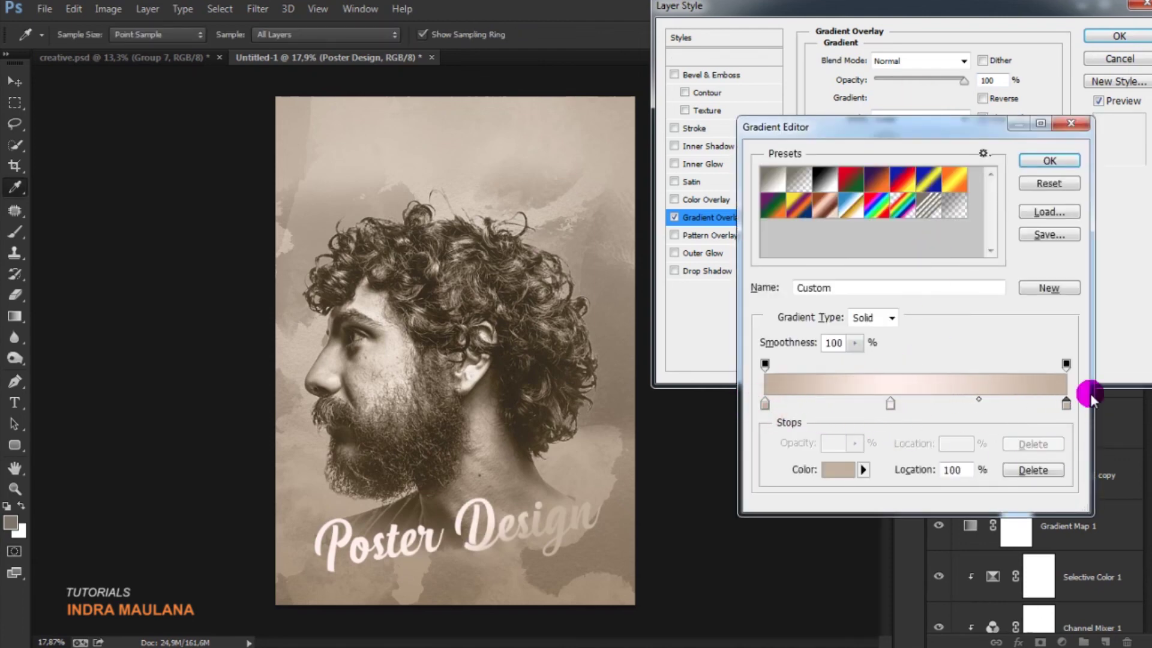
{"action": "mouse_move", "coordinate": [881, 406]}
{"action": "left_mouse_down"}
{"action": "mouse_move", "coordinate": [915, 406]}
{"action": "mouse_move", "coordinate": [795, 404]}
{"action": "left_mouse_up"}
{"action": "left_click", "coordinate": [765, 404]}
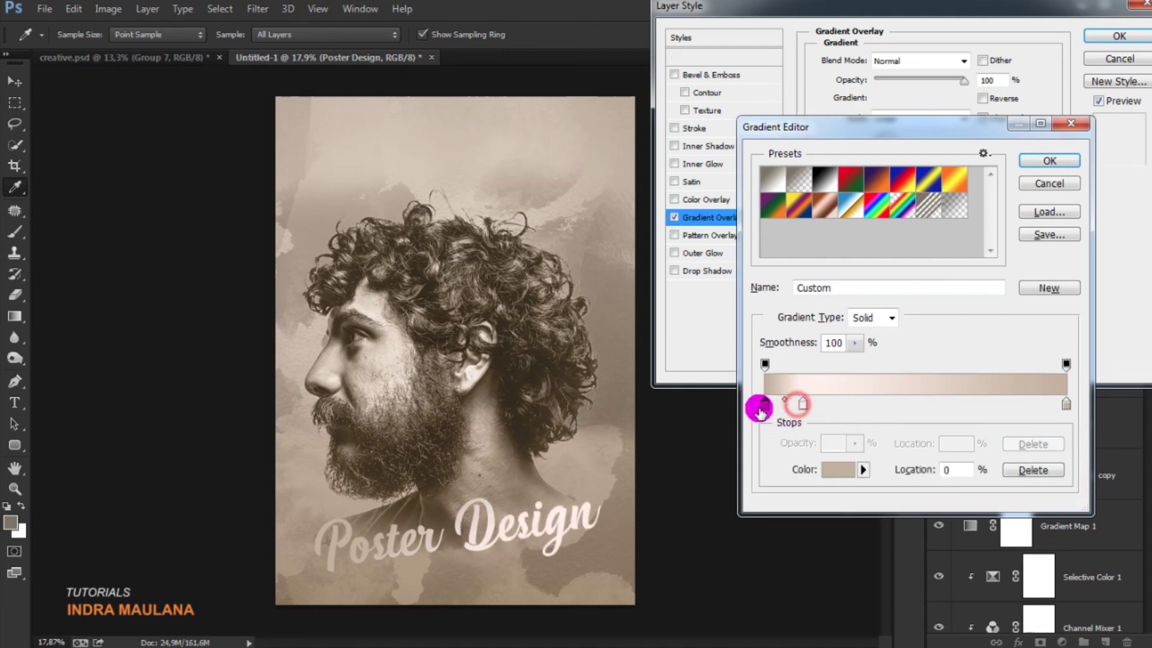
{"action": "left_click_drag", "start_coordinate": [803, 403], "coordinate": [753, 403]}
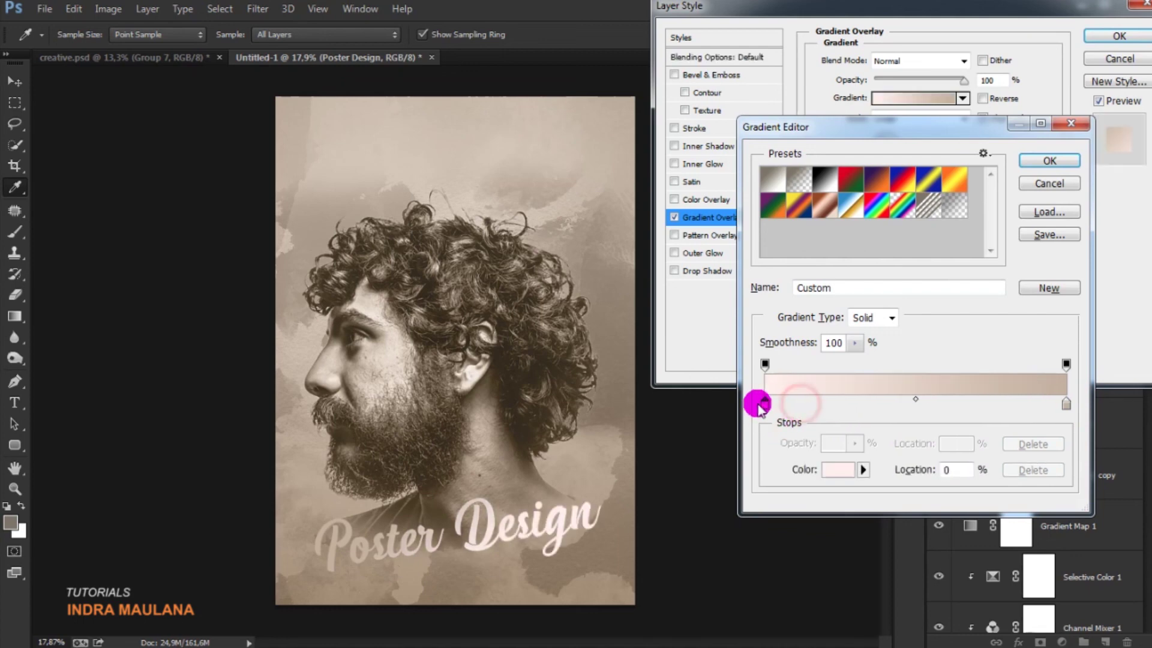
{"action": "mouse_move", "coordinate": [1066, 403]}
{"action": "left_mouse_down"}
{"action": "mouse_move", "coordinate": [952, 406]}
{"action": "mouse_move", "coordinate": [1074, 400]}
{"action": "left_mouse_up"}
{"action": "left_click", "coordinate": [765, 404]}
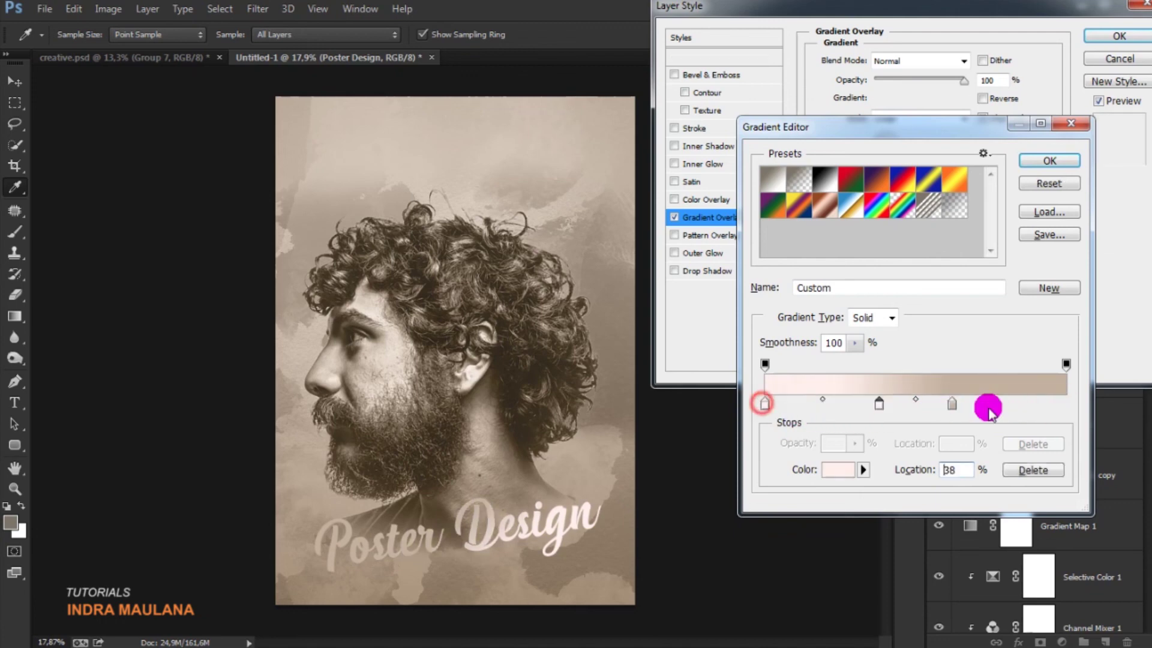
{"action": "left_click_drag", "start_coordinate": [950, 405], "coordinate": [932, 405]}
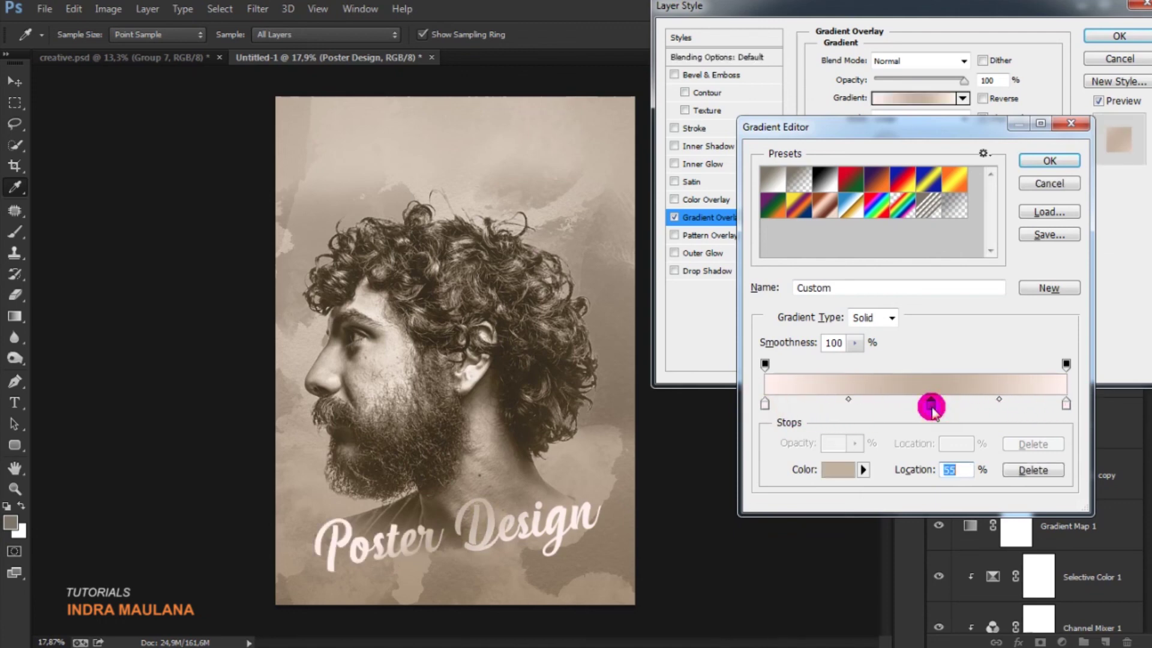
{"action": "left_click", "coordinate": [1049, 161]}
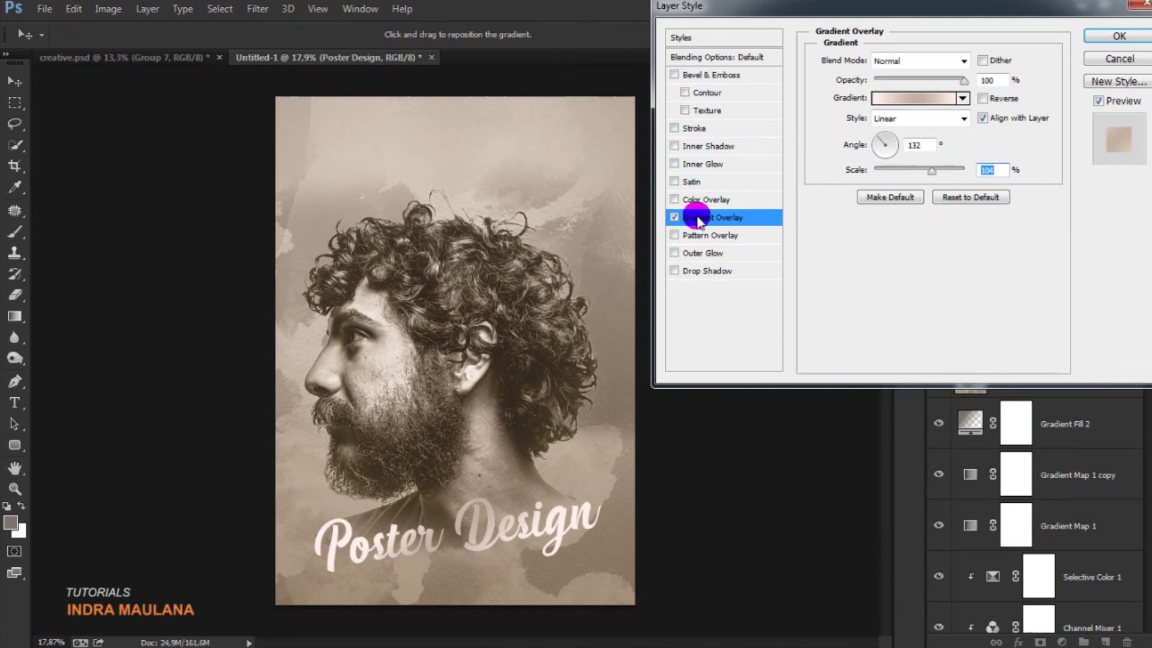
{"action": "left_click", "coordinate": [697, 270]}
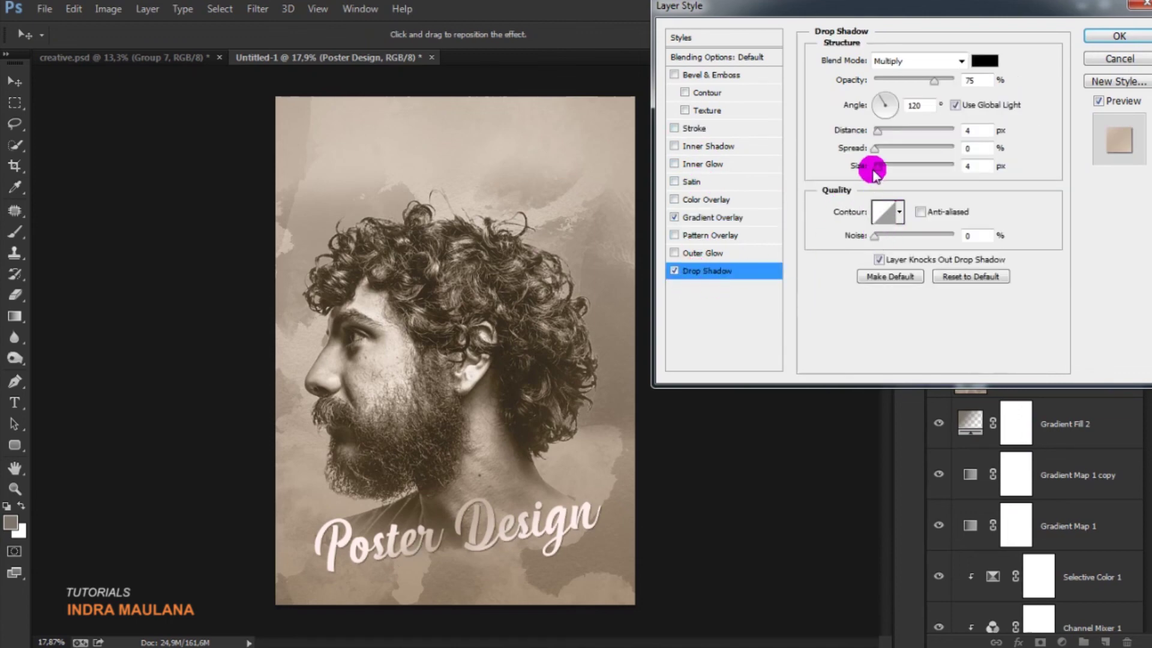
- Configure the drop shadow: Distance 25 px, larger soft Size, lower opacity
{"action": "left_click_drag", "start_coordinate": [885, 170], "coordinate": [878, 167]}
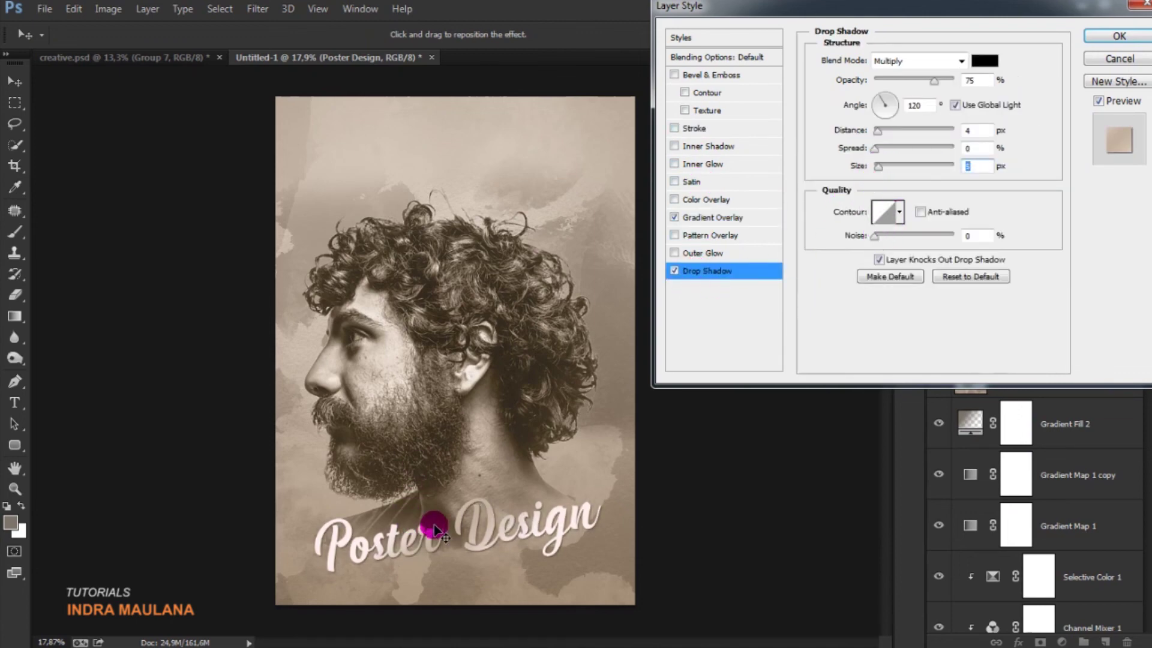
{"action": "left_click_drag", "start_coordinate": [438, 532], "coordinate": [623, 479]}
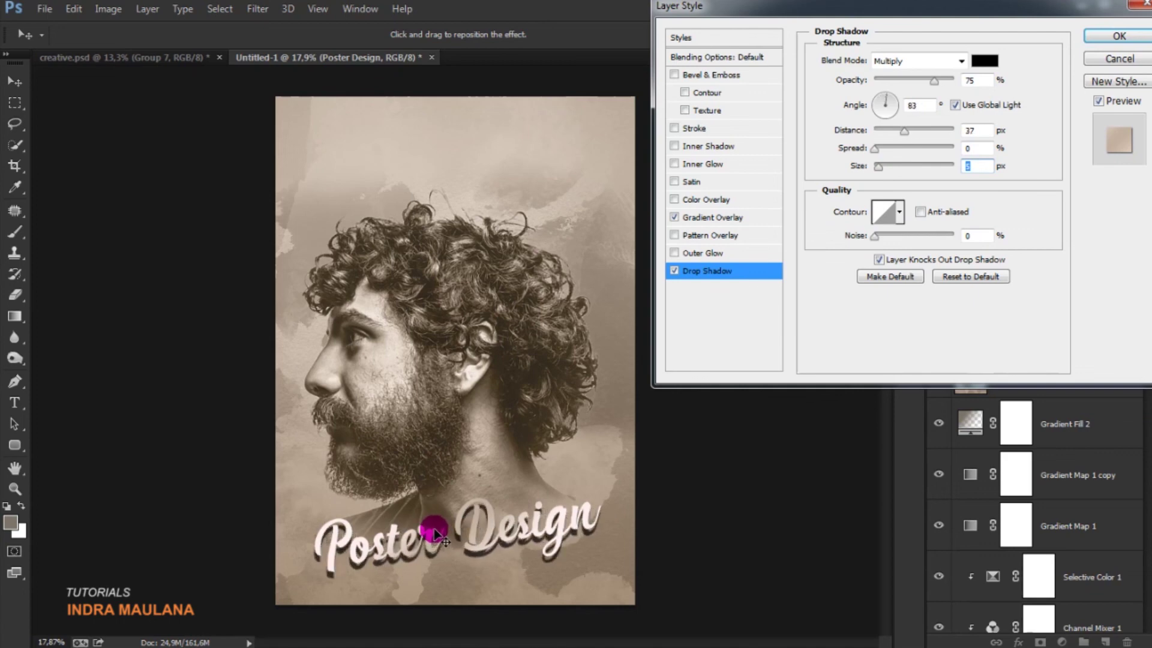
{"action": "left_click_drag", "start_coordinate": [879, 167], "coordinate": [891, 168]}
{"action": "left_click_drag", "start_coordinate": [934, 80], "coordinate": [907, 83]}
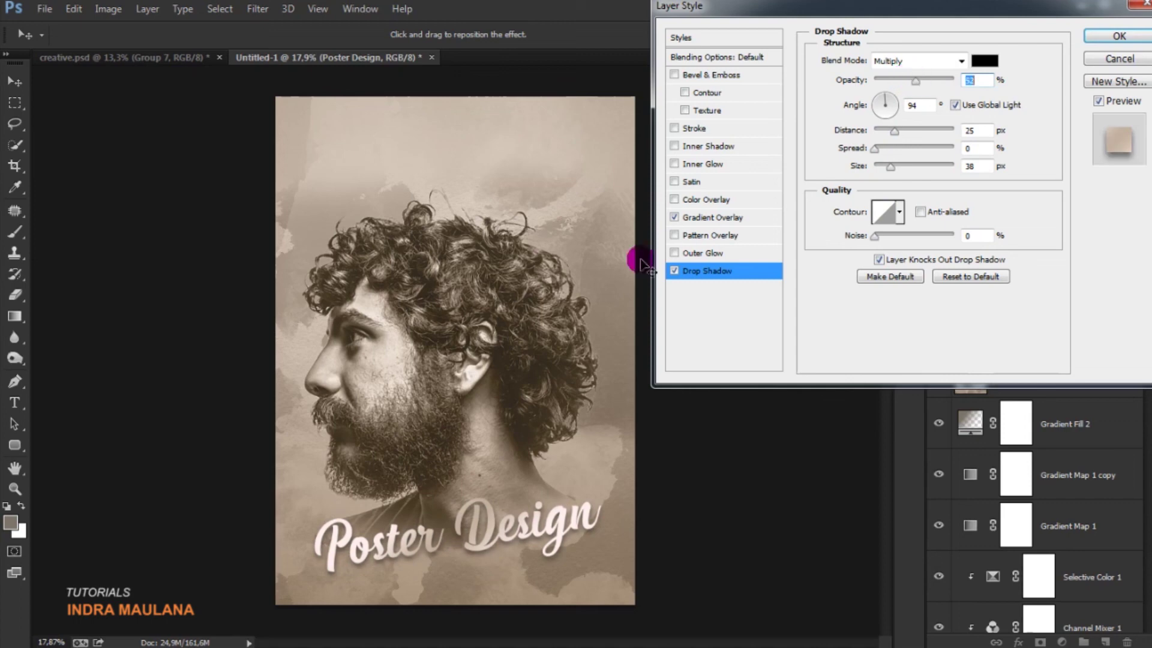
- Add a white 1 px Stroke at 65% opacity and apply the layer style
{"action": "left_click", "coordinate": [690, 128]}
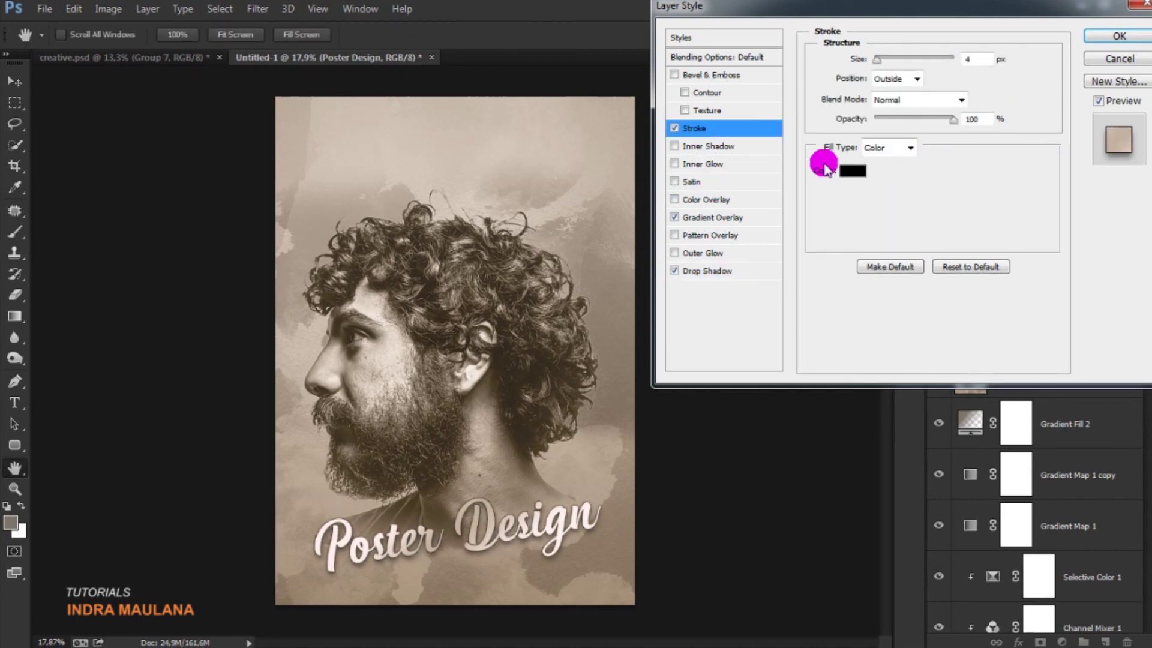
{"action": "left_click", "coordinate": [853, 170]}
{"action": "left_click_drag", "start_coordinate": [771, 262], "coordinate": [560, 167]}
{"action": "left_click", "coordinate": [1131, 244]}
{"action": "left_click", "coordinate": [981, 58]}
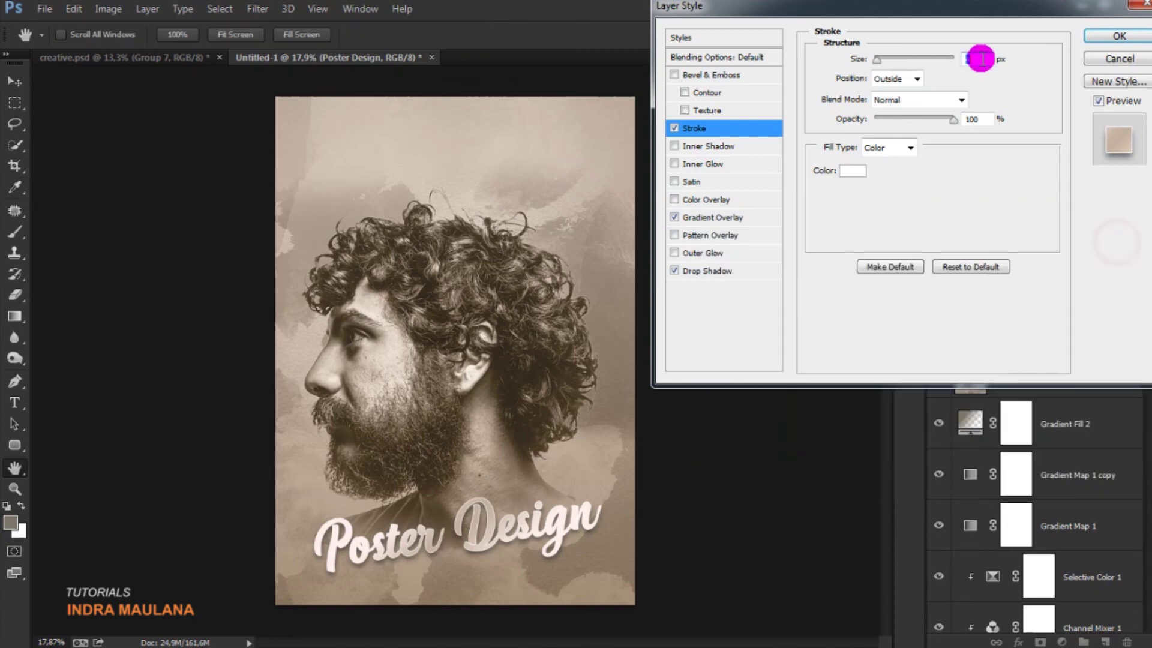
{"action": "left_click_drag", "start_coordinate": [947, 122], "coordinate": [926, 119]}
{"action": "left_click", "coordinate": [674, 128]}
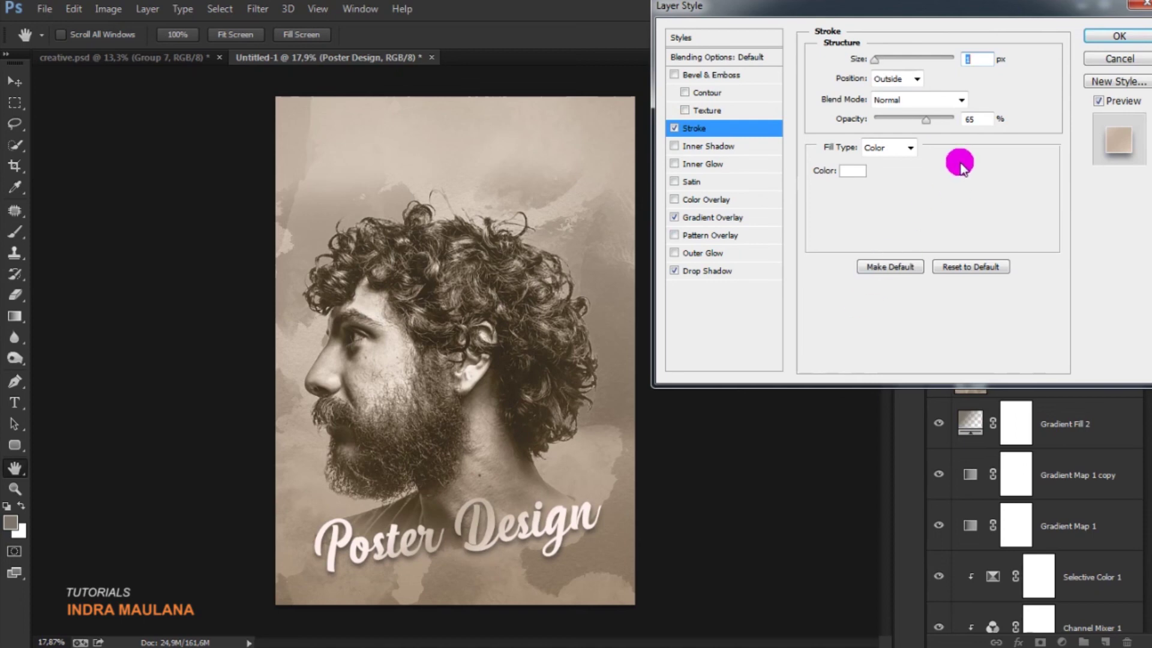
{"action": "left_click", "coordinate": [1106, 30]}
{"action": "key", "text": "v"}
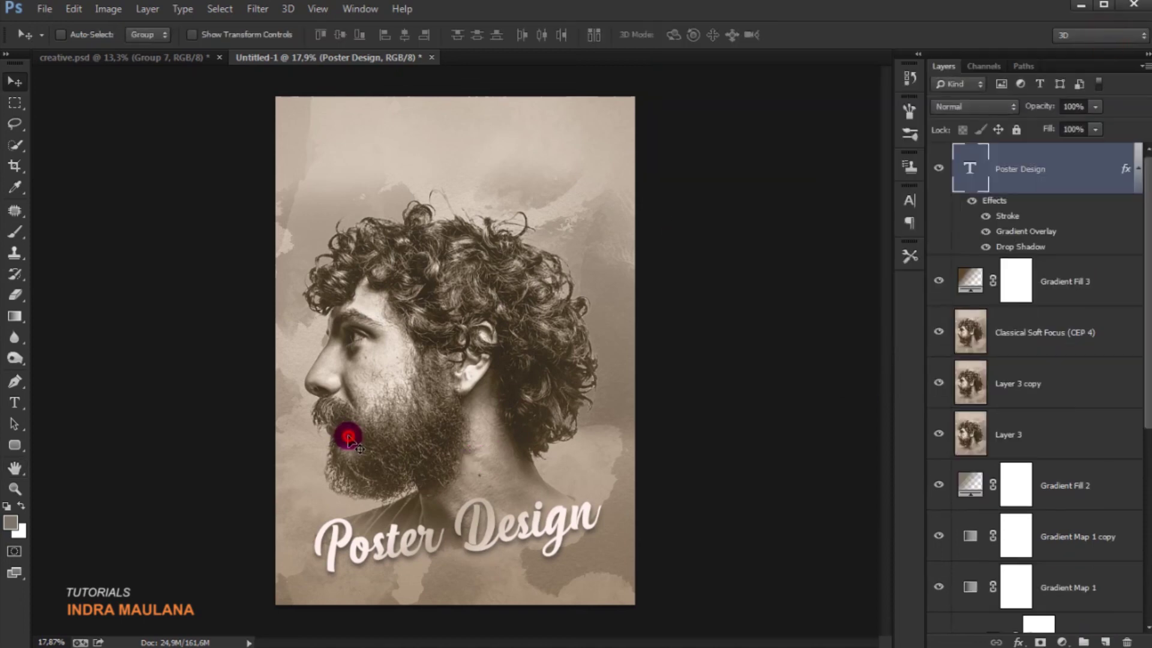
{"action": "key", "text": "ctrl+0"}
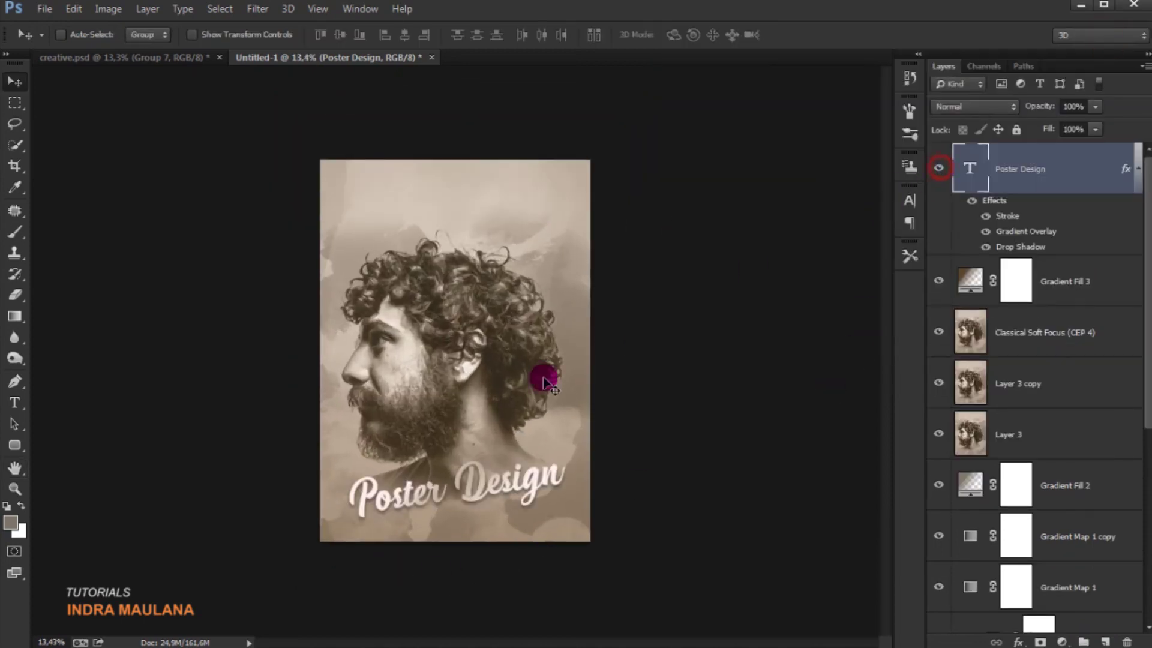
{"action": "scroll", "coordinate": [546, 378], "scroll_direction": "up", "scroll_amount": 2}
{"action": "left_click", "coordinate": [970, 201]}
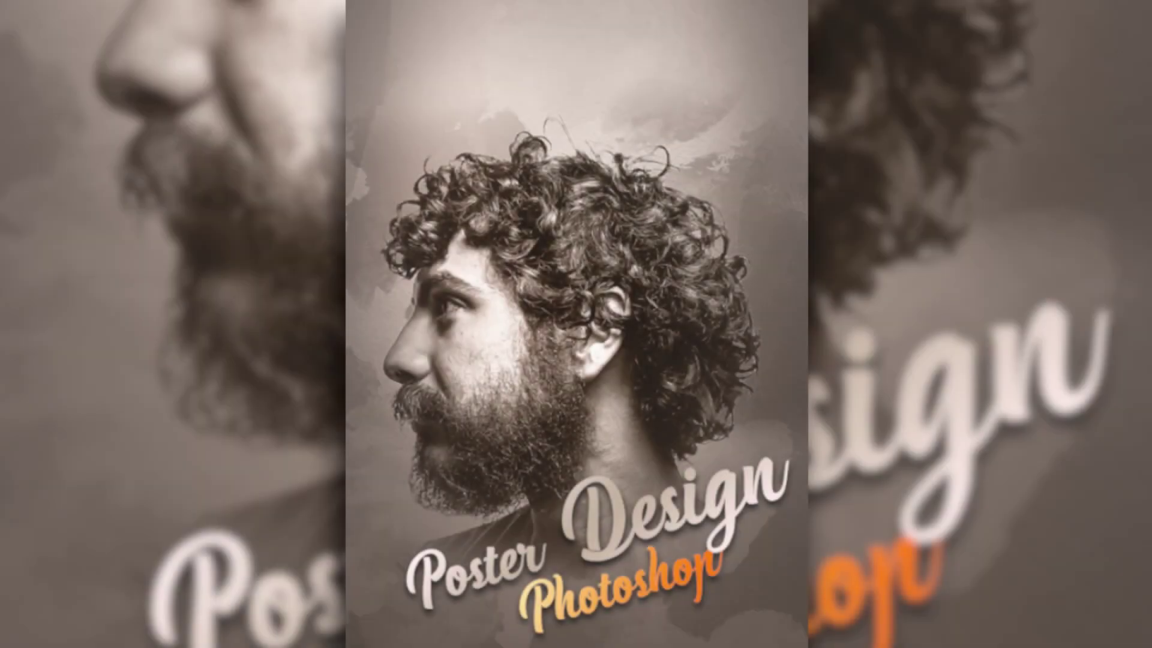